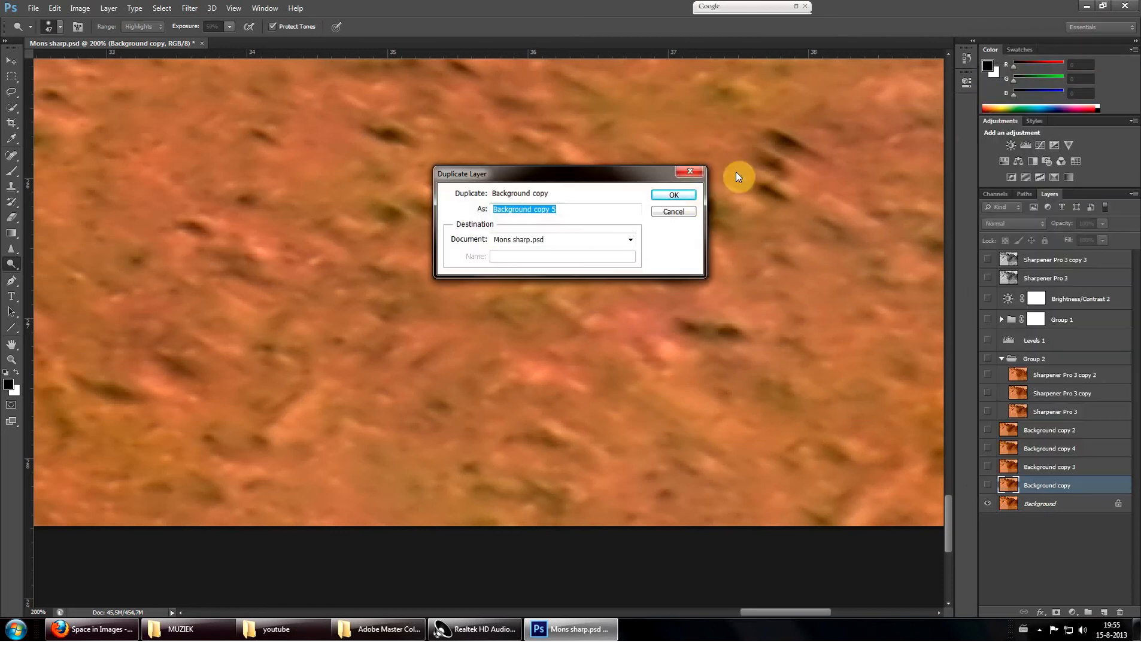
Create Background copy 5, compare the sharpened layer briefly, and duplicate Background into copy 6
click(674, 195)
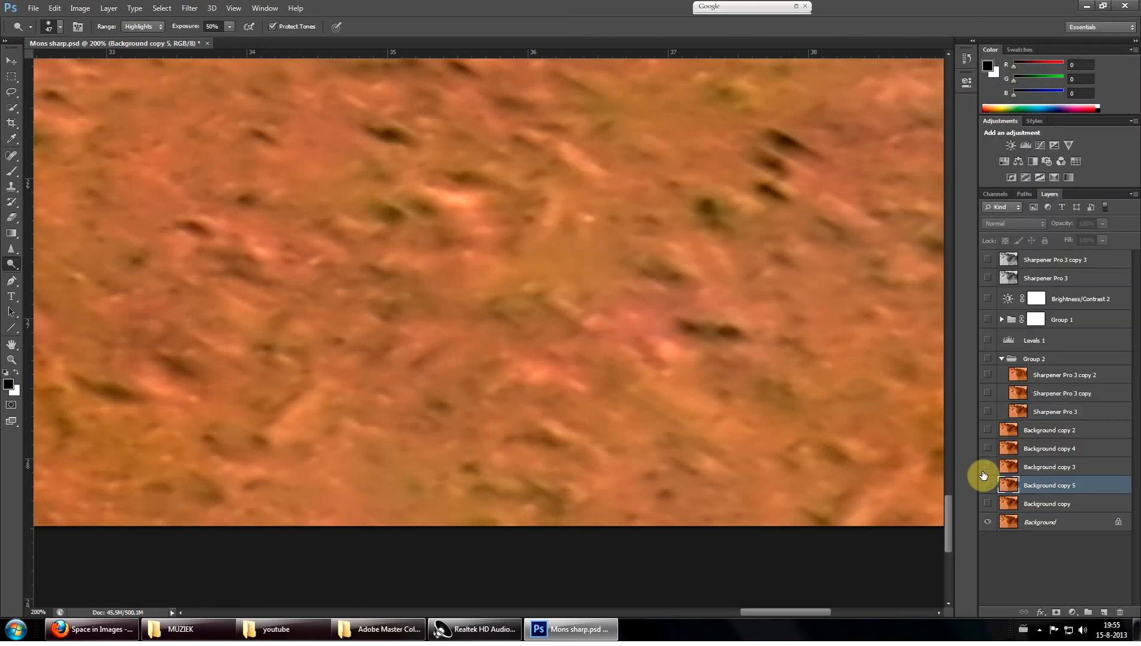
click(988, 486)
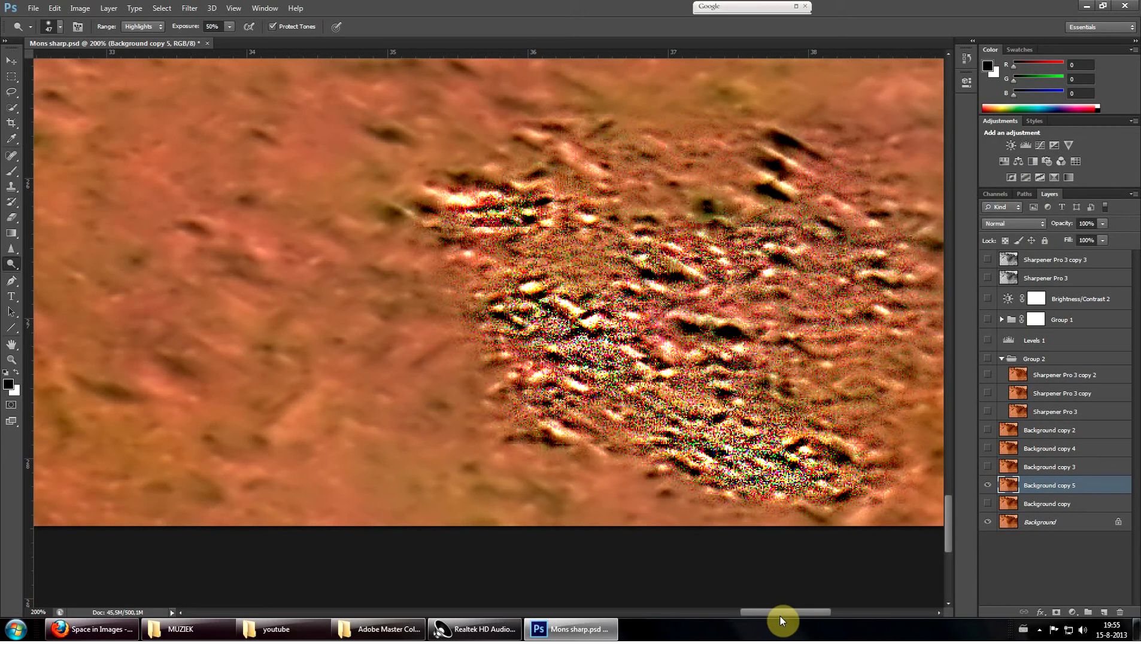
click(987, 485)
click(1025, 506)
right_click(1032, 526)
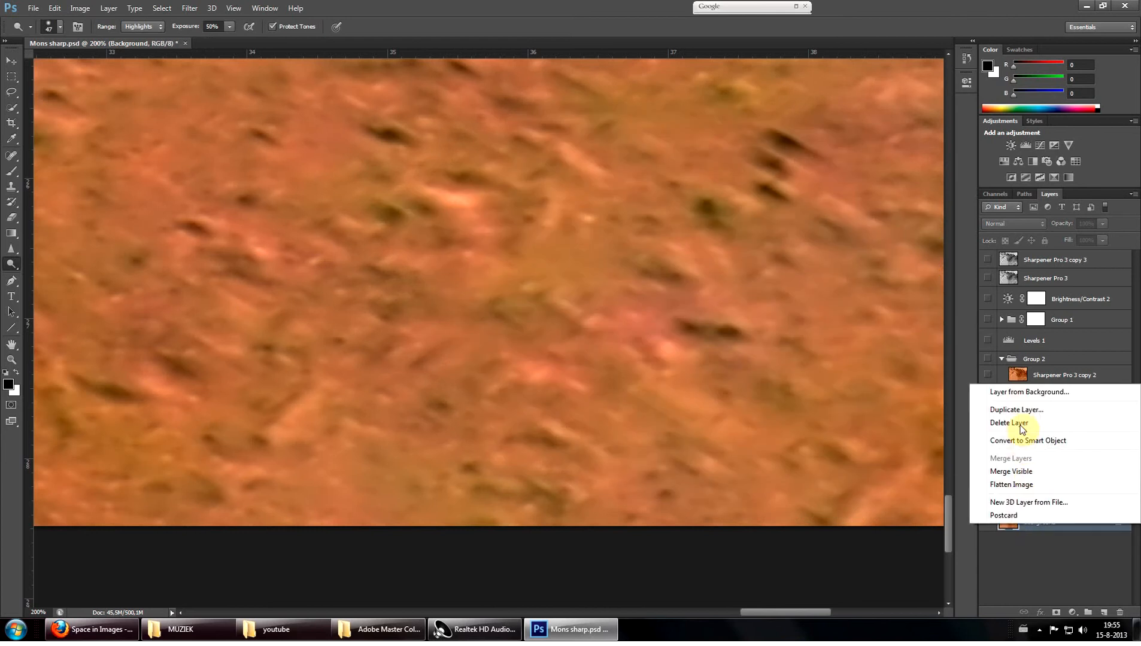
click(1016, 409)
key(Return)
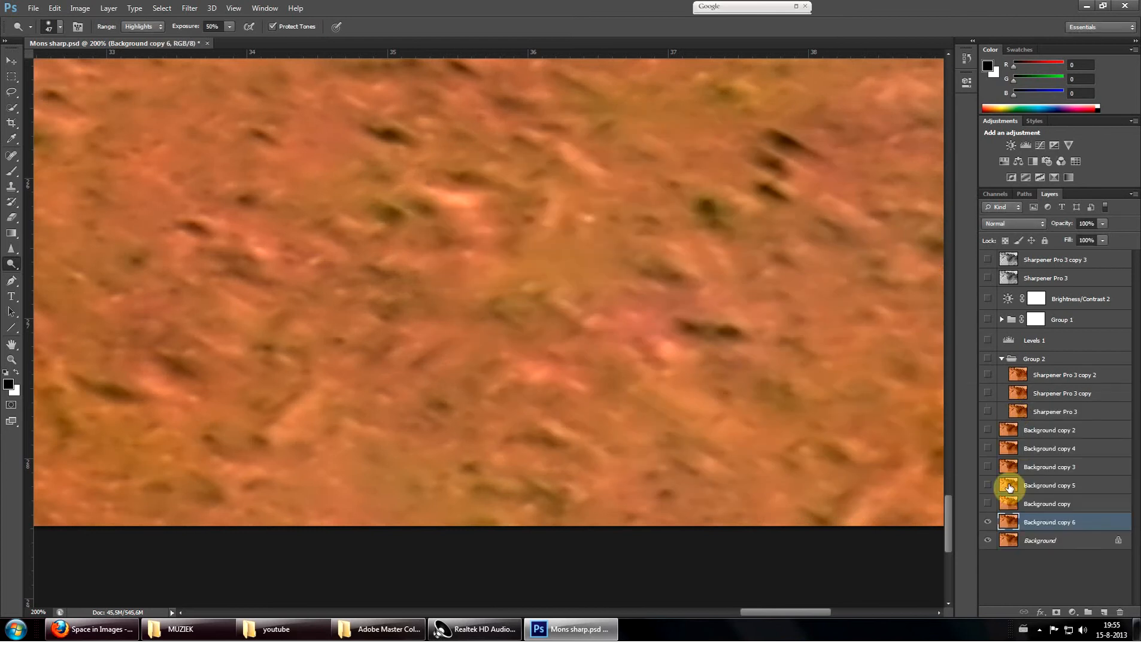
Delete Background copy 6, hide the sharpened Background copy overlay, and start duplicating Background again
click(989, 501)
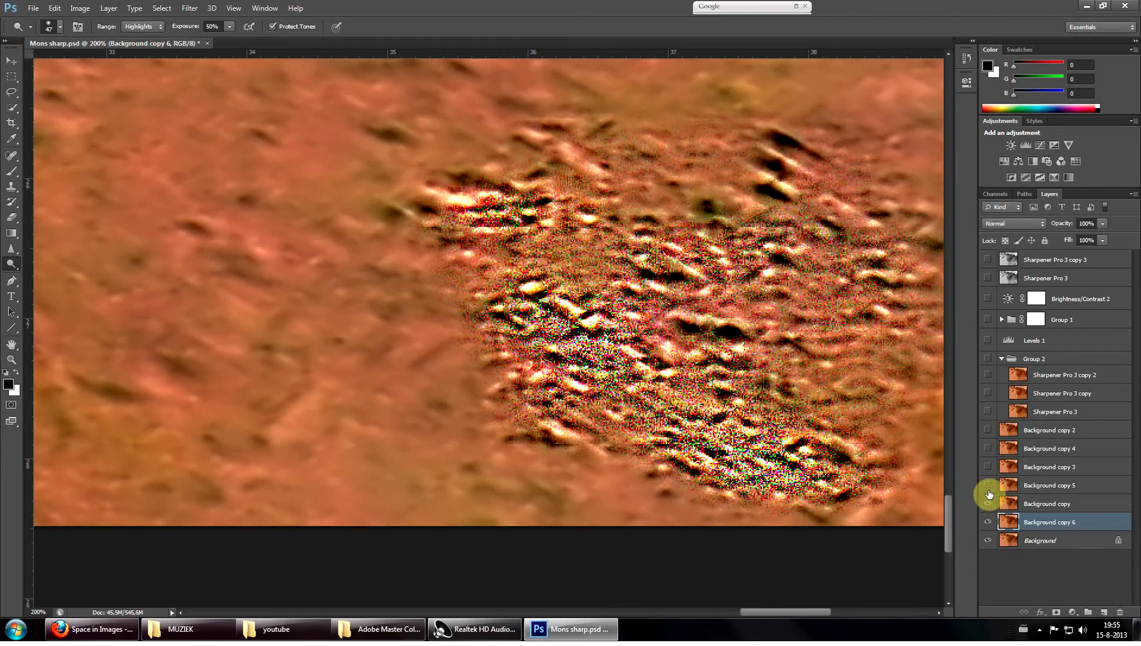
click(1115, 612)
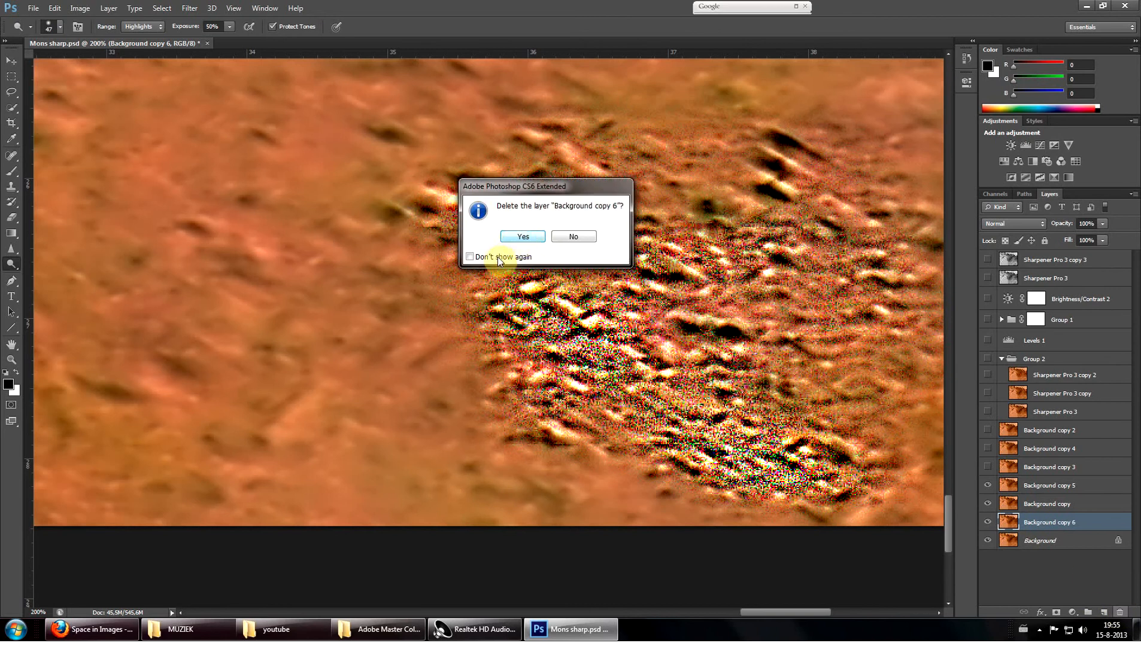
click(523, 237)
click(1035, 504)
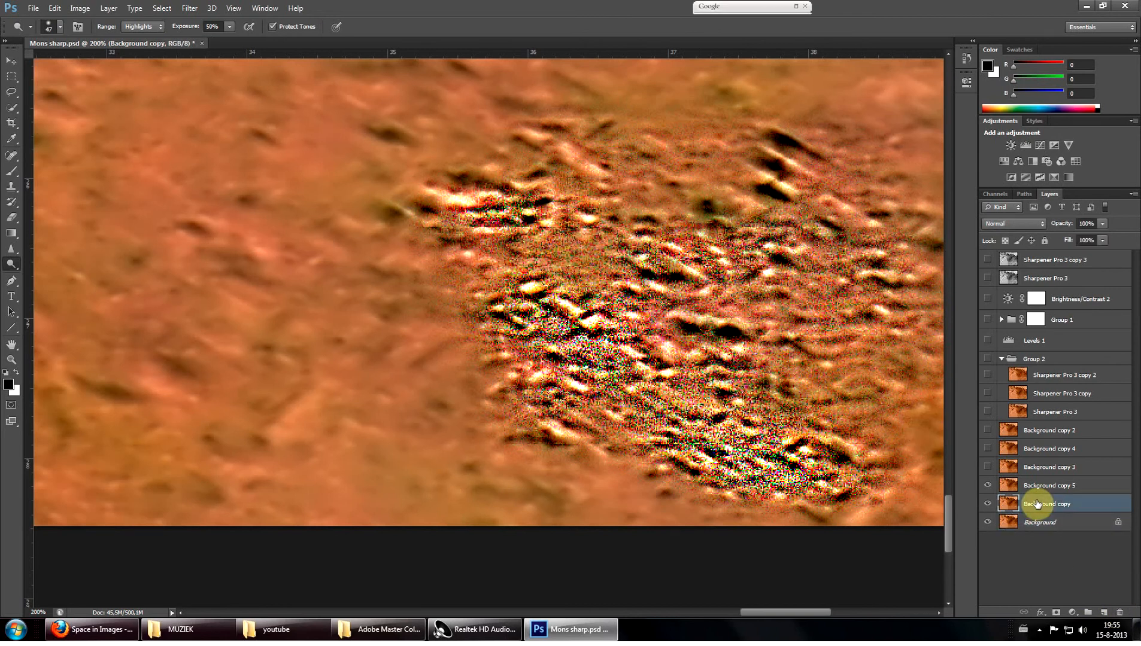
click(987, 504)
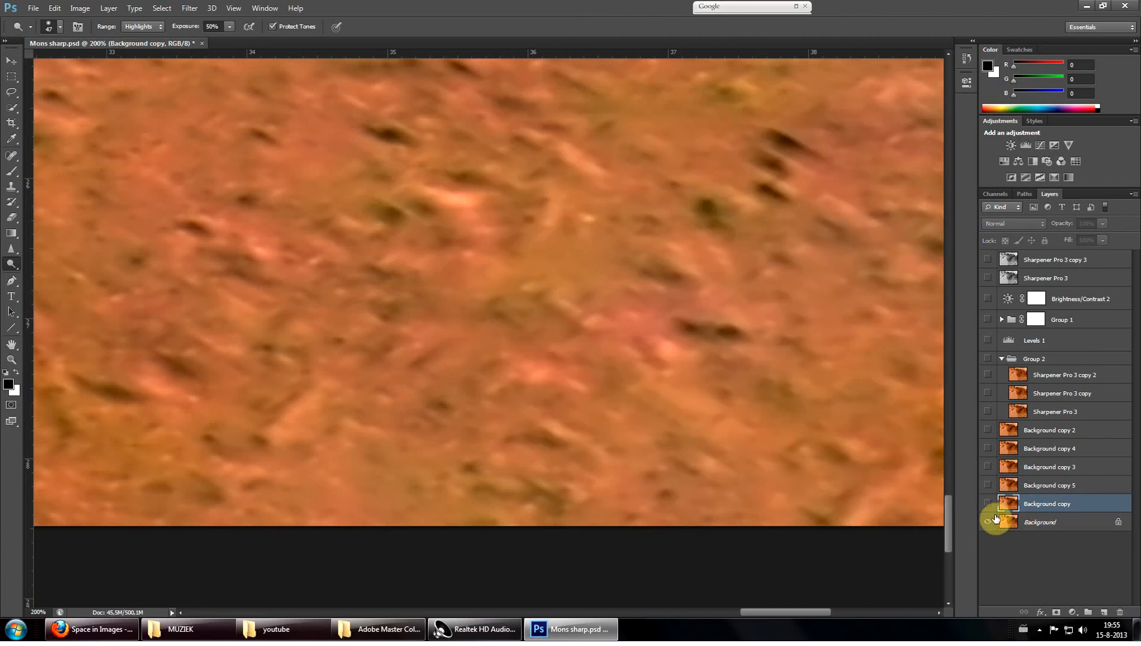
click(1033, 522)
right_click(1034, 522)
click(1039, 414)
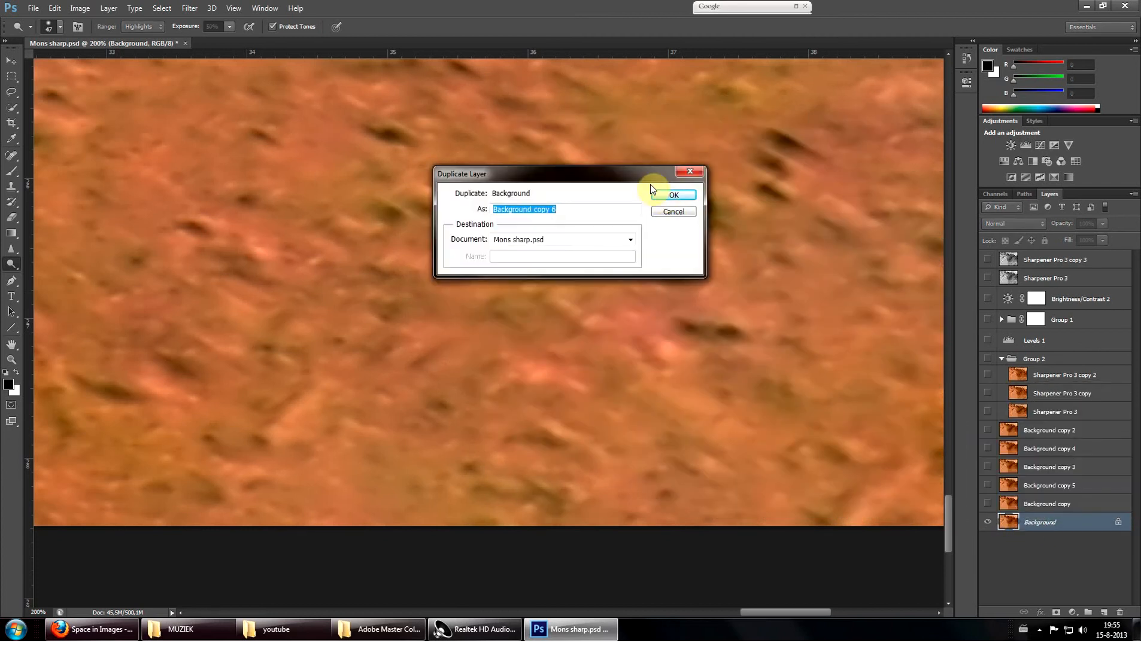
Create Background copy 6 and set up an enlarged Sharpen brush over the terrain
click(675, 194)
drag(707, 314, 47, 277)
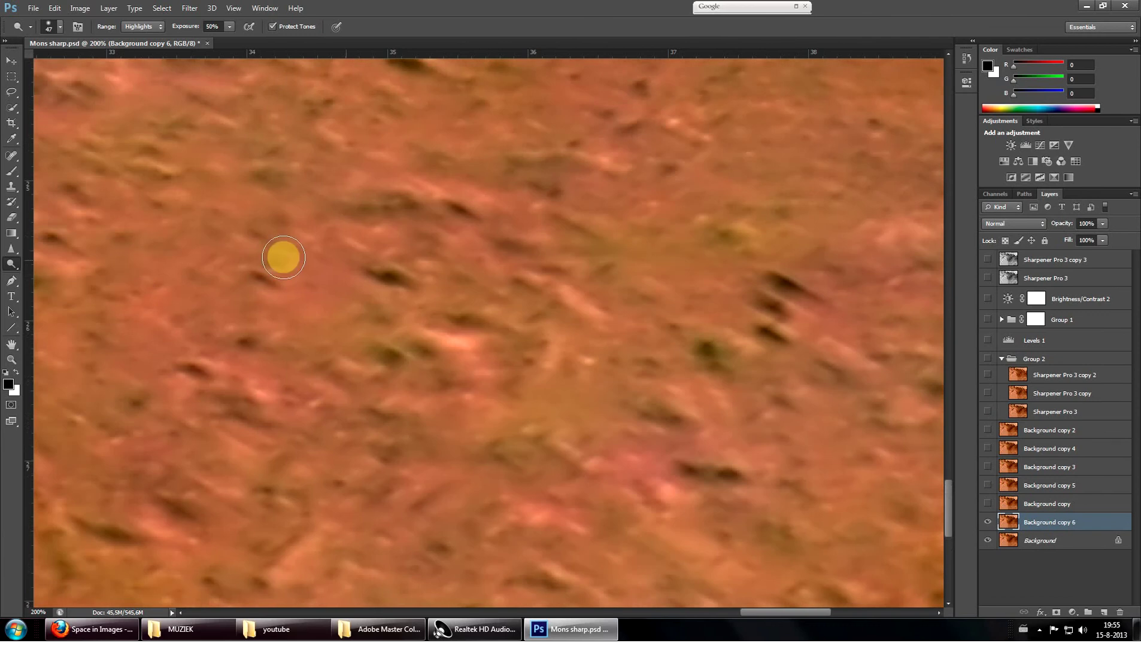
drag(284, 257, 284, 277)
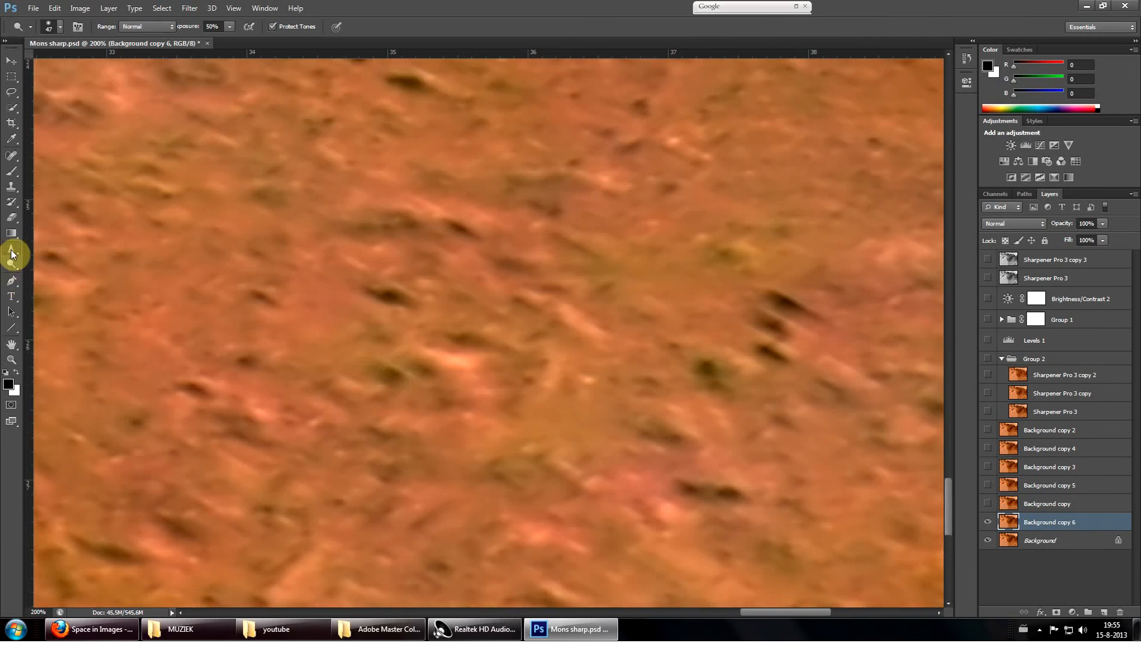
click(12, 251)
click(60, 27)
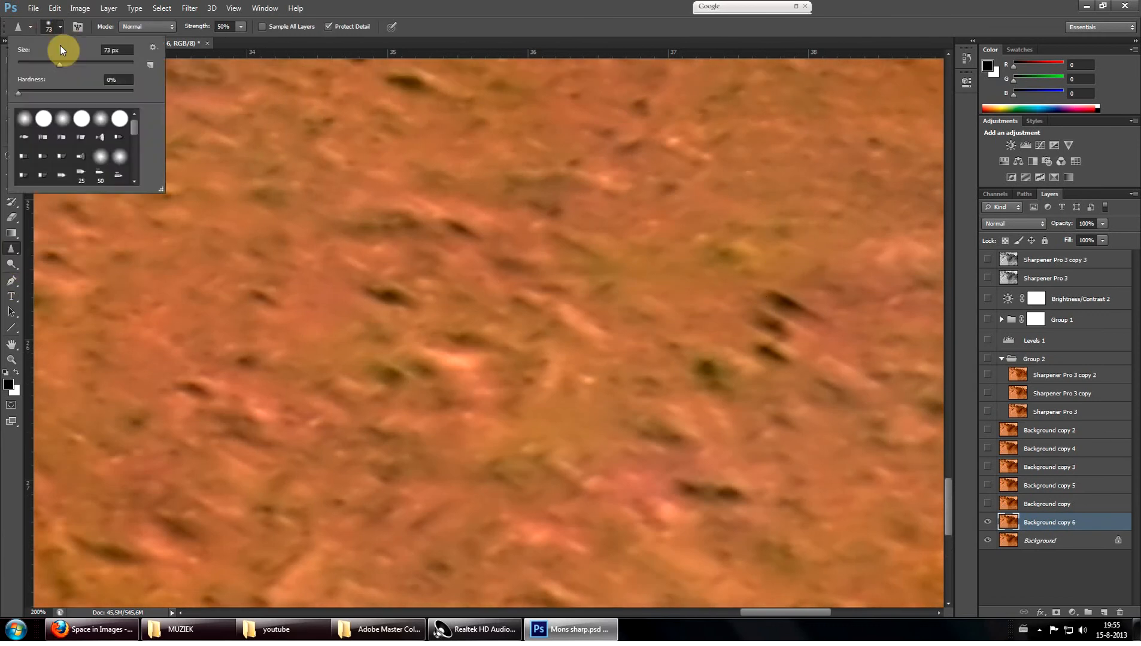
mouse_move(646, 325)
mouse_down()
mouse_move(609, 257)
mouse_move(272, 316)
mouse_move(528, 289)
mouse_move(479, 194)
mouse_move(349, 180)
mouse_up()
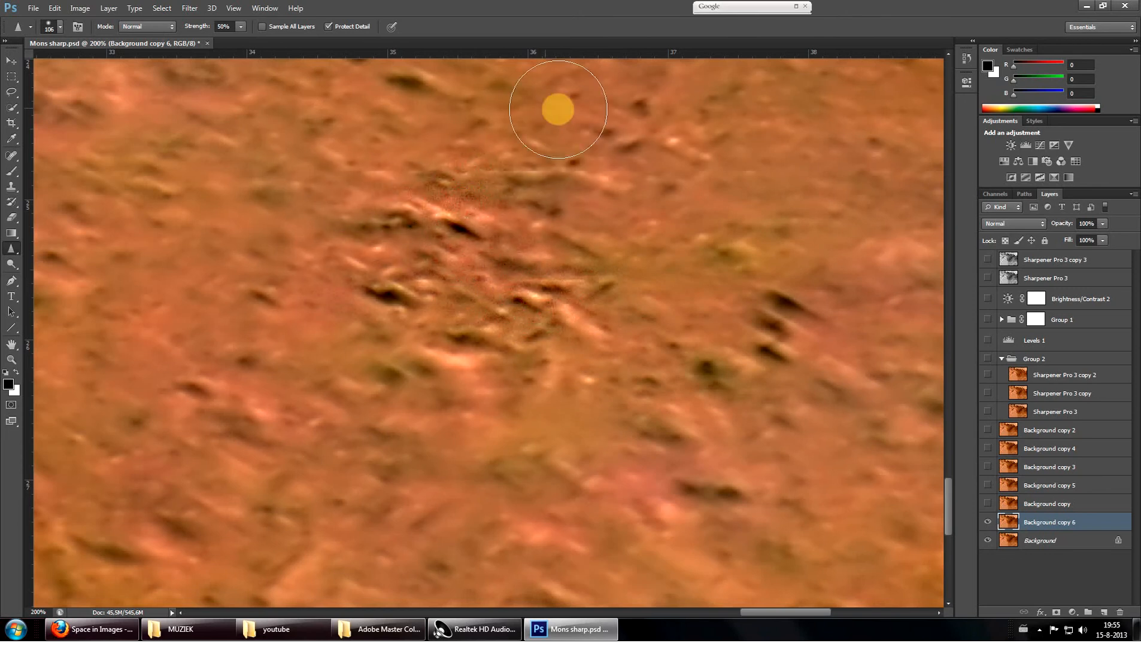
scroll(481, 130, up, 3)
scroll(481, 130, up, 1)
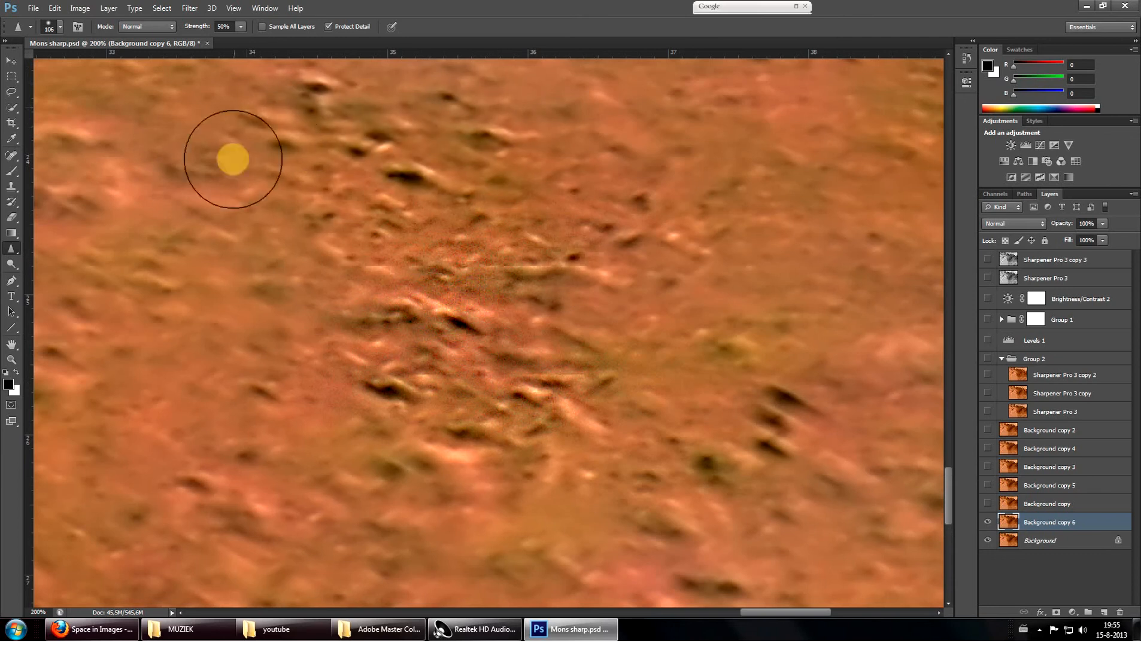
scroll(337, 212, up, 1)
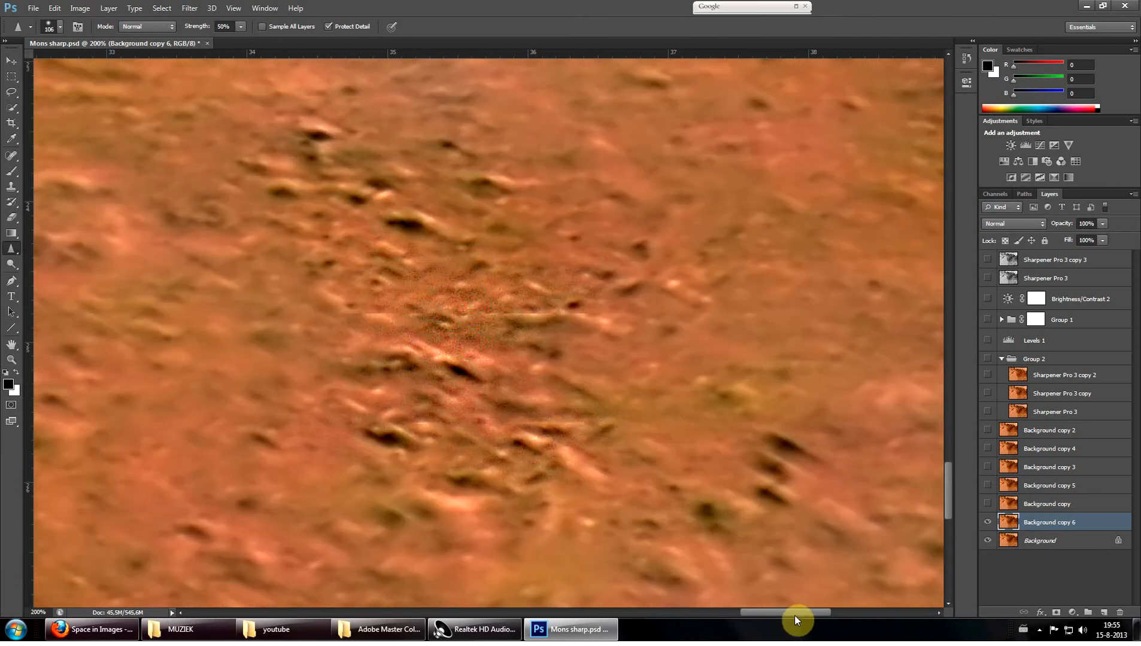
drag(794, 614, 767, 616)
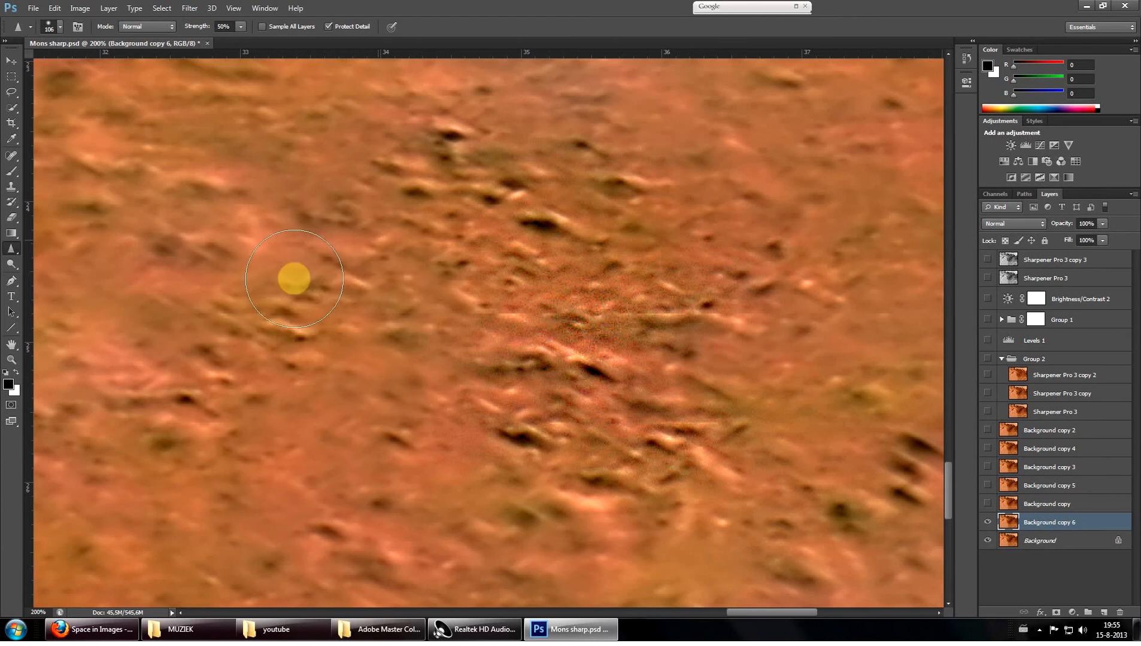
scroll(196, 383, down, 3)
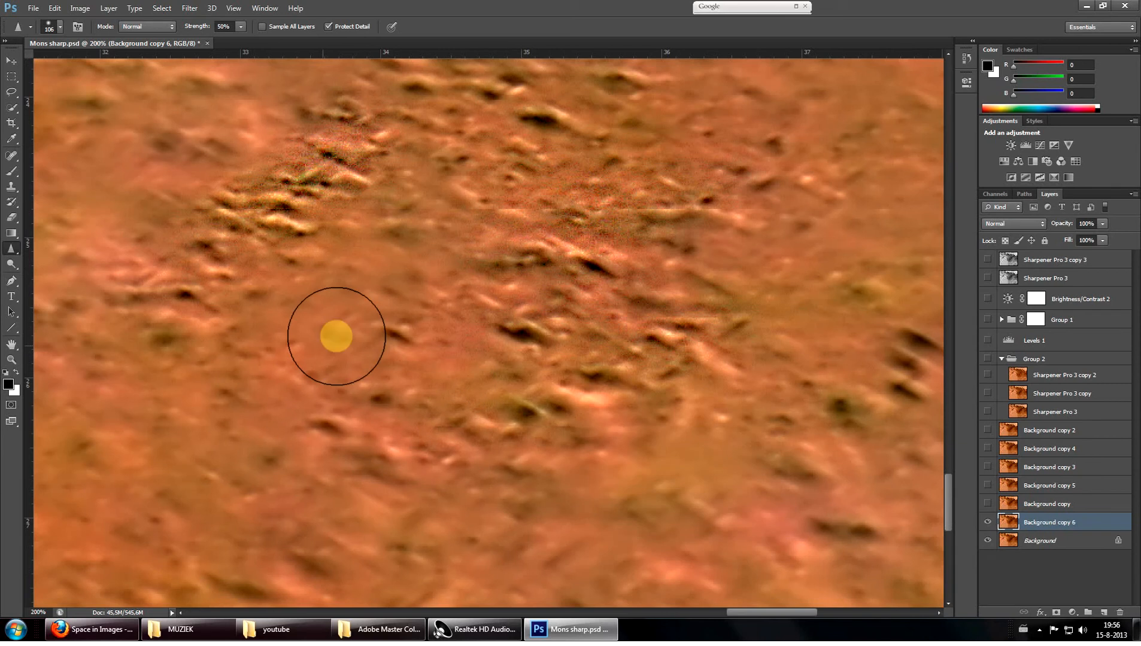
Sharpen terrain patches left of centre, in the lower right and the bumpy upper-left area
drag(336, 335, 348, 250)
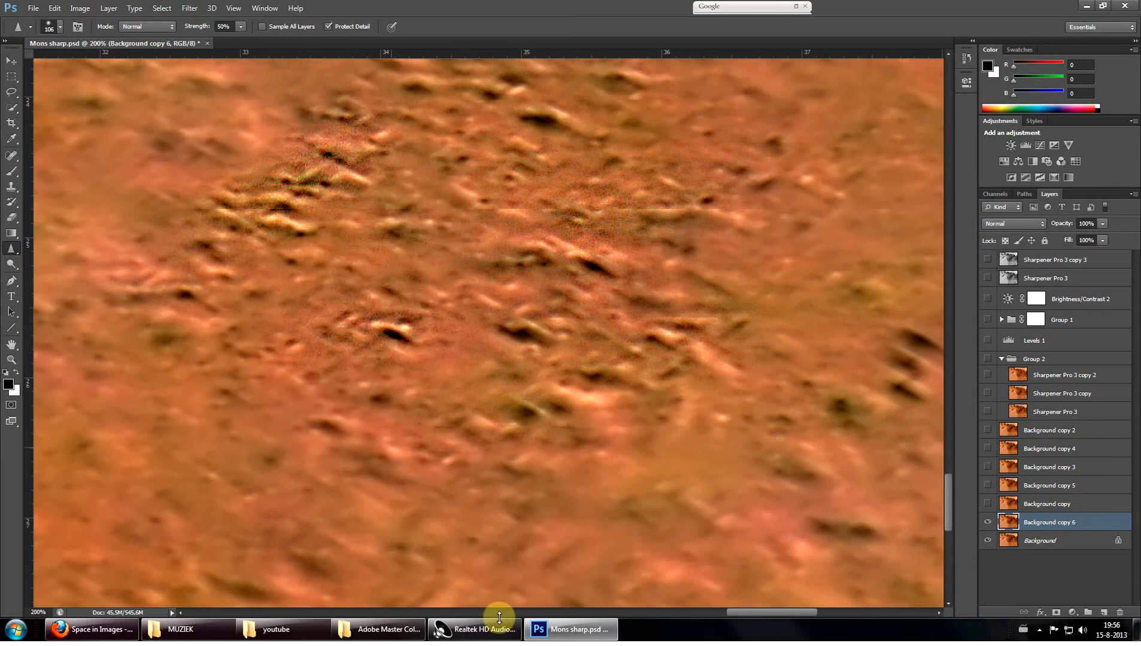
drag(761, 613, 798, 610)
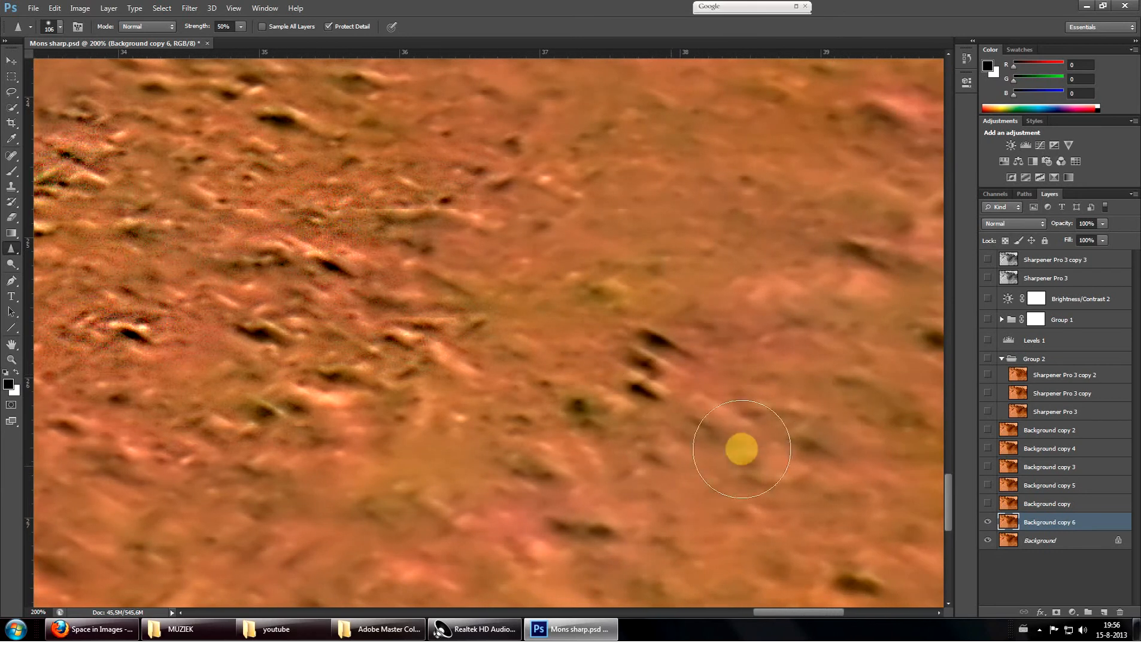
drag(738, 436, 683, 394)
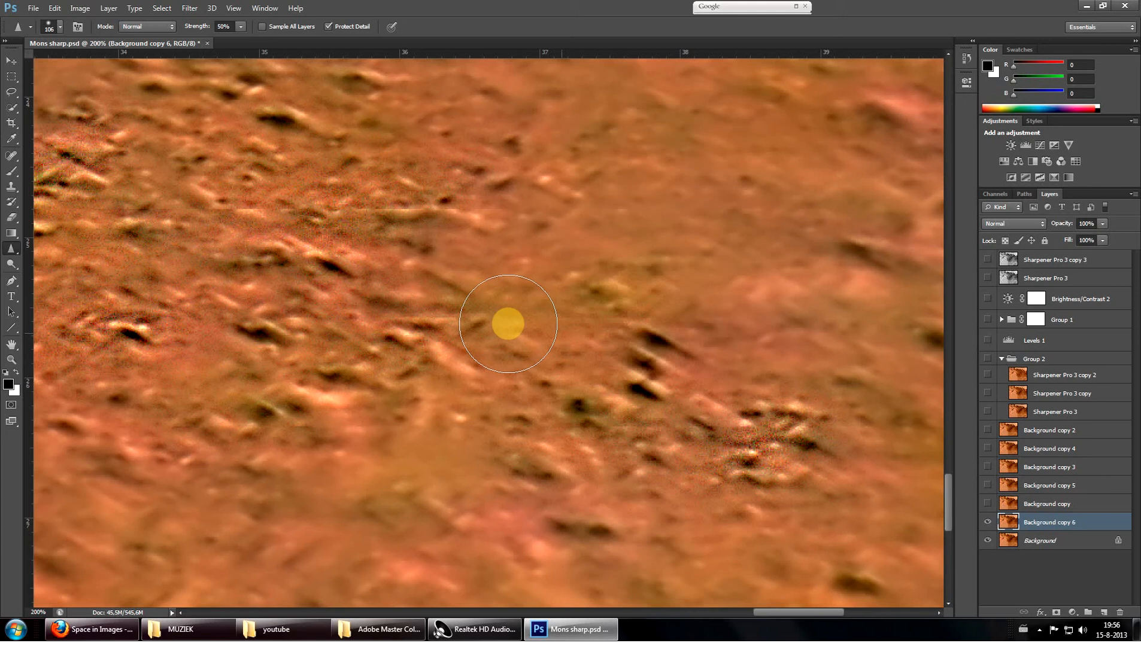
scroll(556, 312, up, 2)
scroll(556, 312, up, 3)
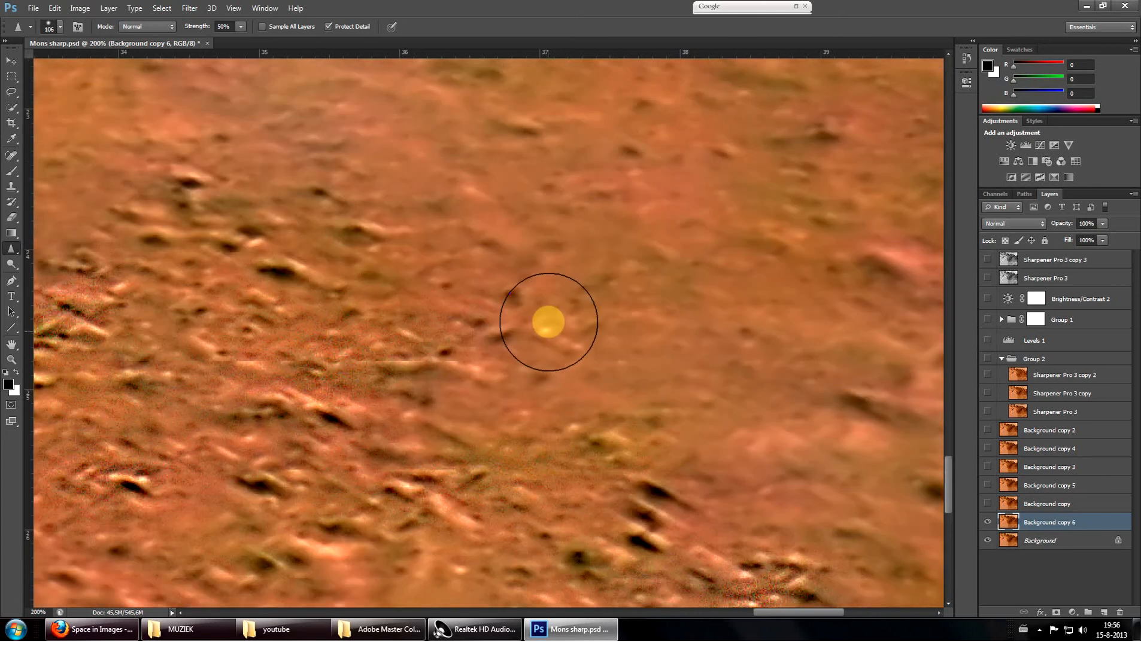
scroll(553, 367, up, 1)
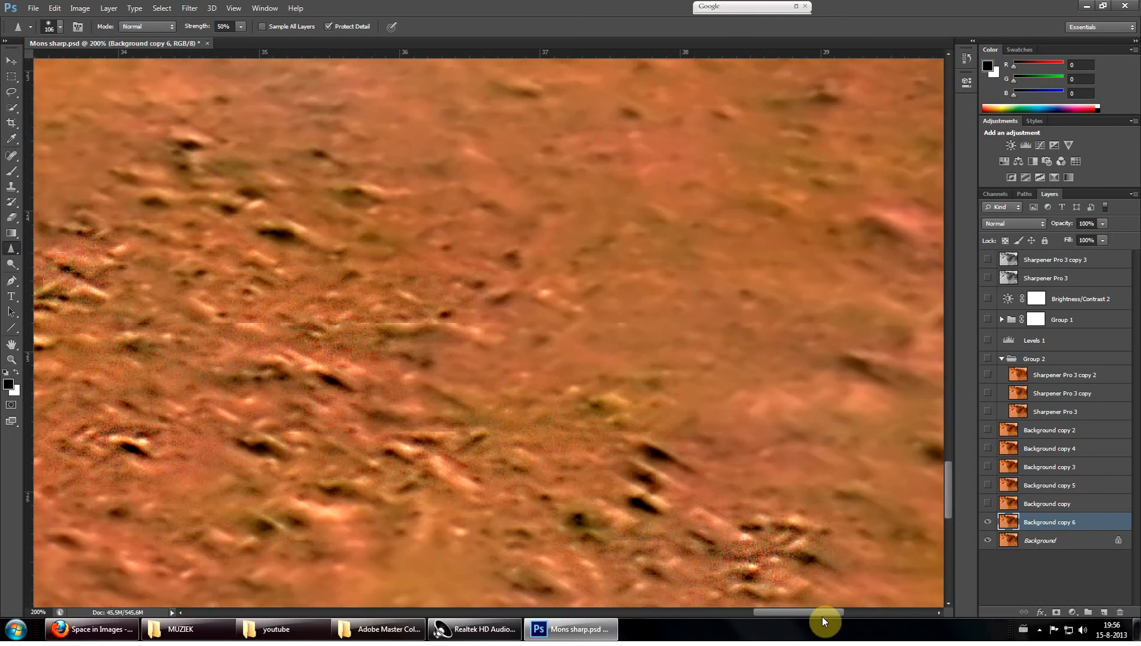
drag(821, 615, 754, 608)
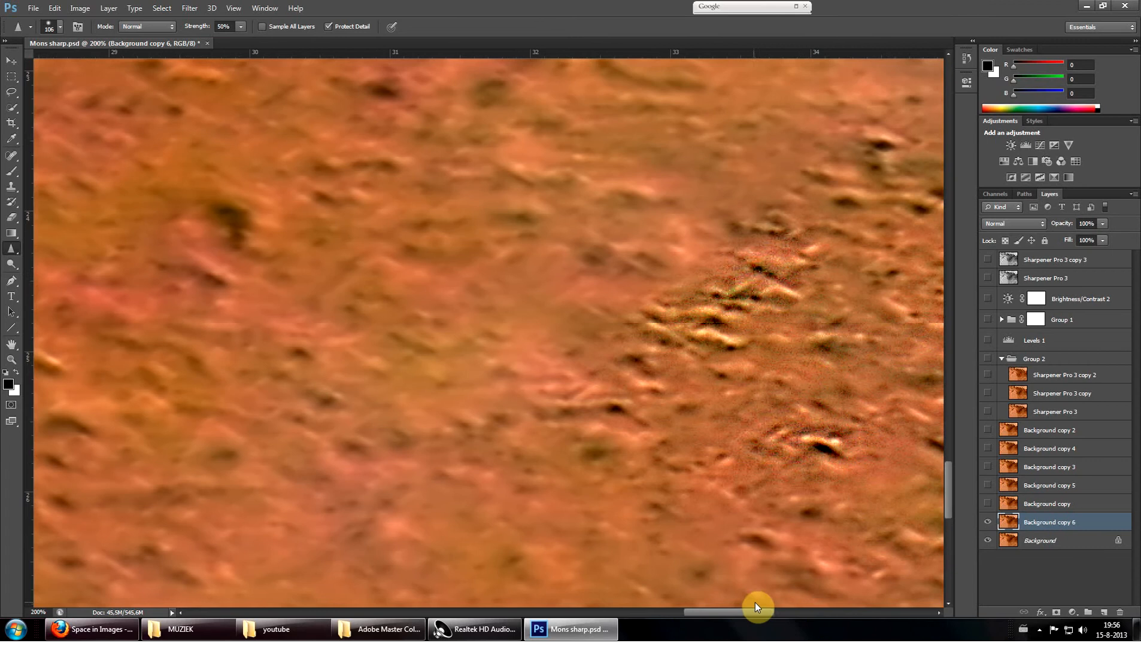
scroll(428, 374, up, 2)
scroll(392, 338, up, 2)
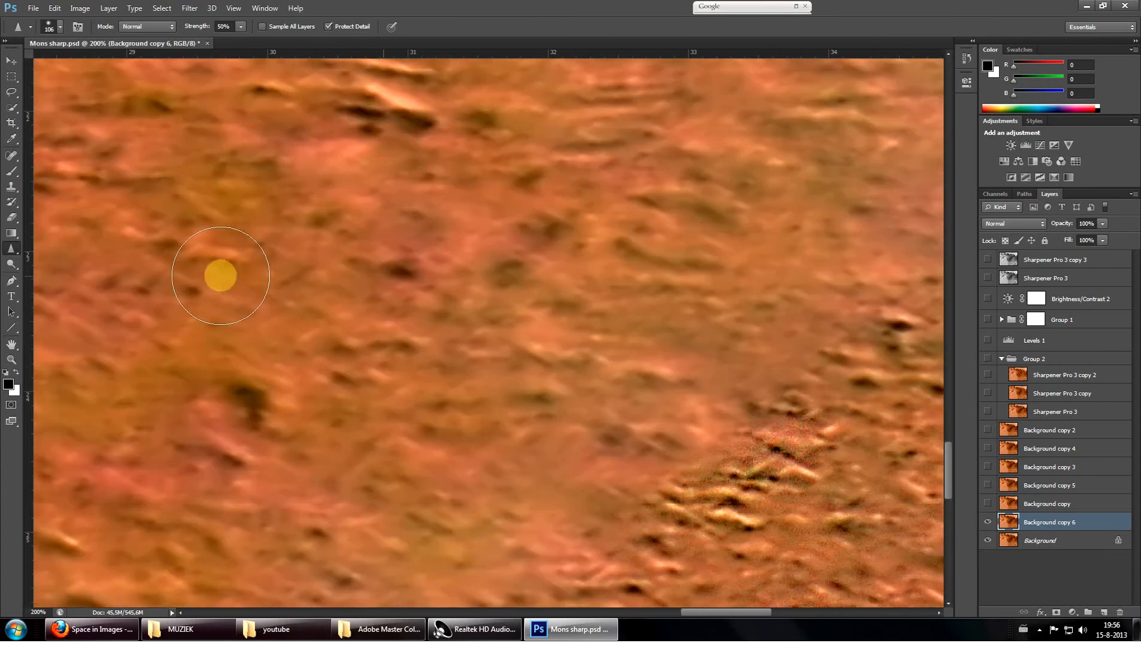
scroll(560, 586, up, 1)
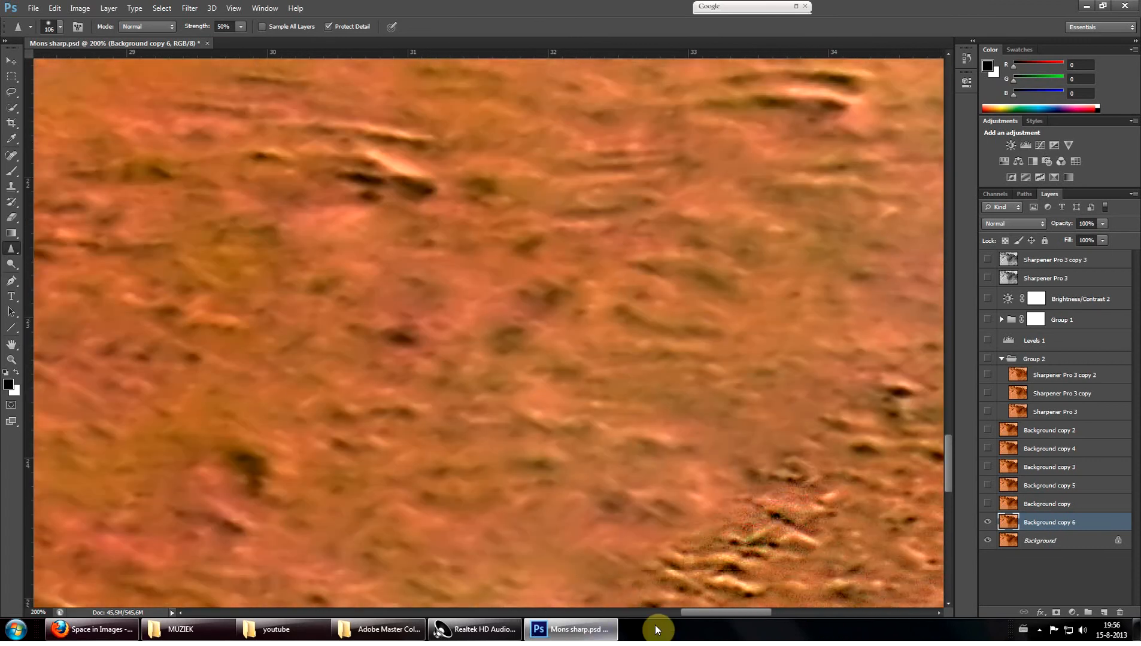
drag(696, 612, 658, 610)
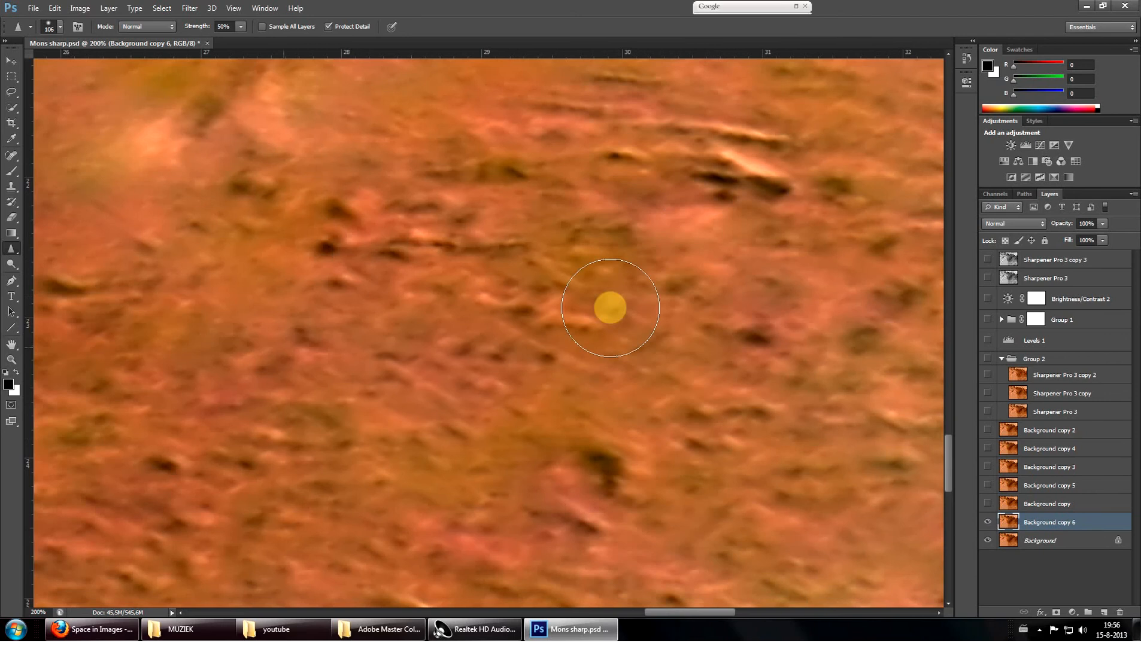
mouse_move(552, 307)
mouse_down()
mouse_move(212, 267)
mouse_move(339, 189)
mouse_move(205, 249)
mouse_move(651, 294)
mouse_move(534, 272)
mouse_move(791, 181)
mouse_up()
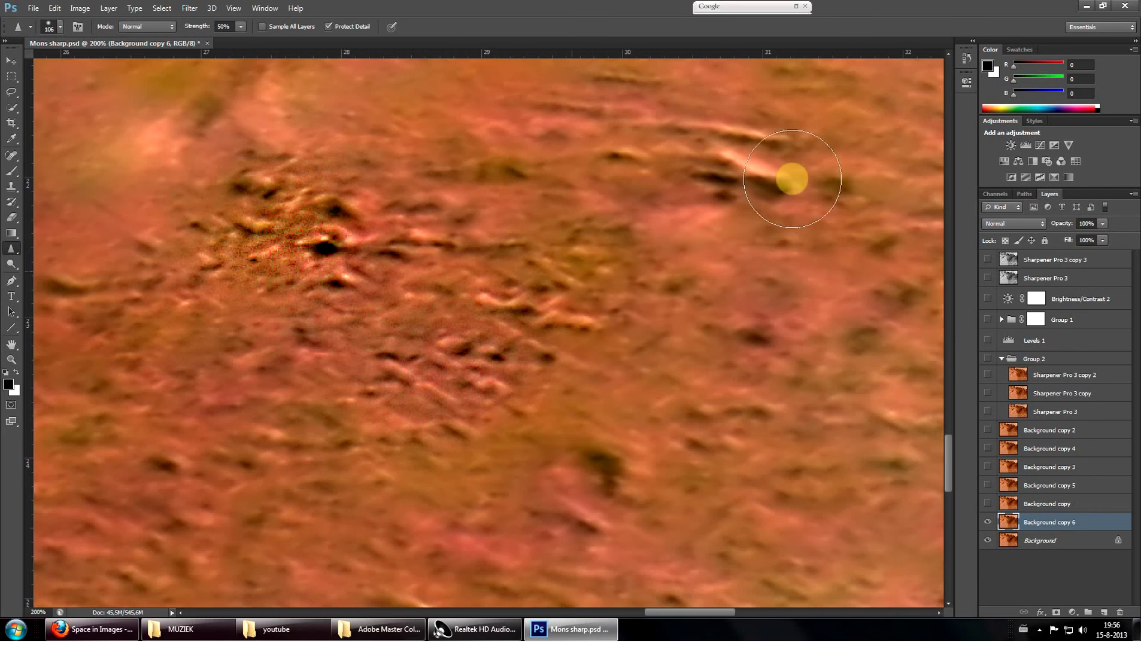
Add an empty Layer 1, undo a black test stroke, and set the foreground colour to light blue
click(1104, 614)
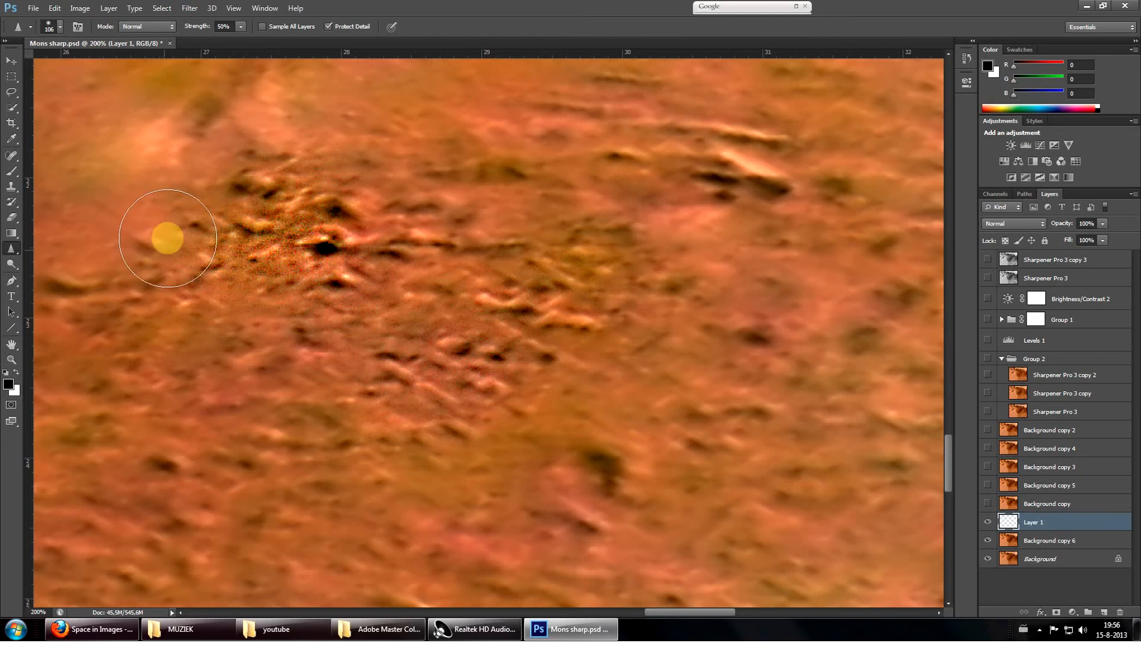
click(15, 169)
drag(189, 398, 252, 394)
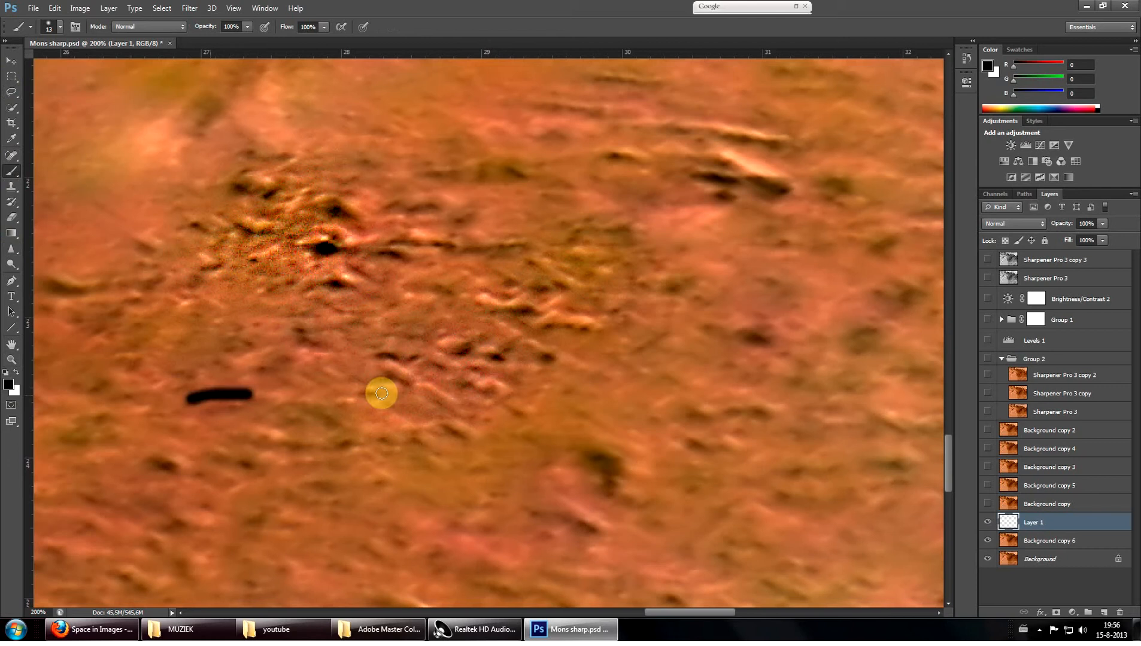
key(ctrl+z)
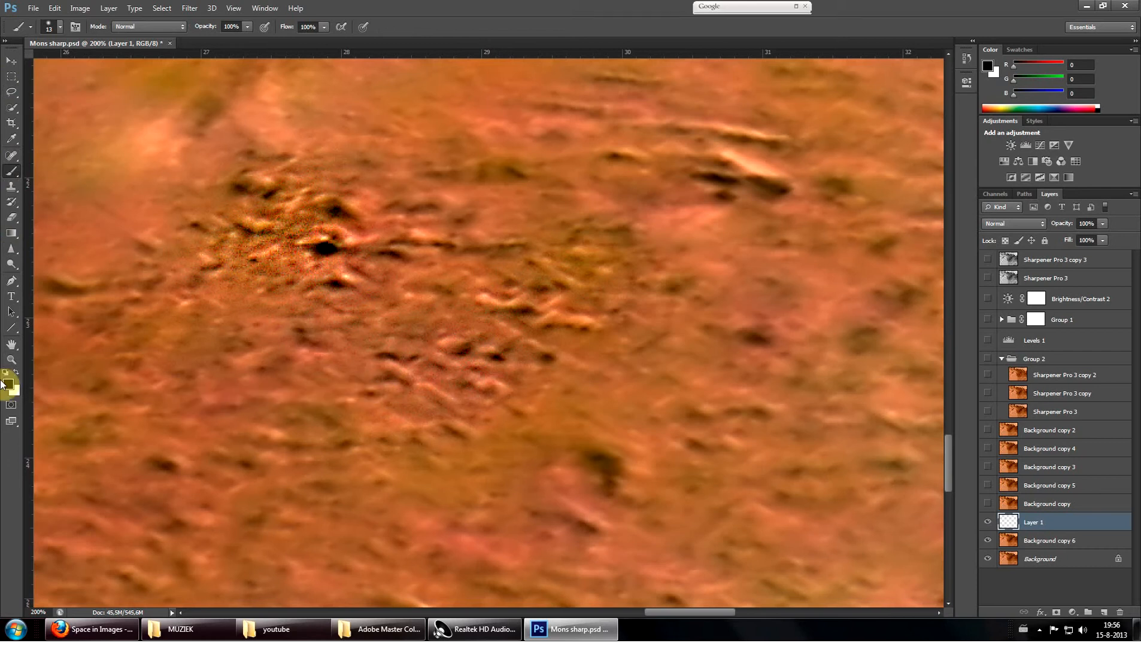
click(11, 384)
click(575, 234)
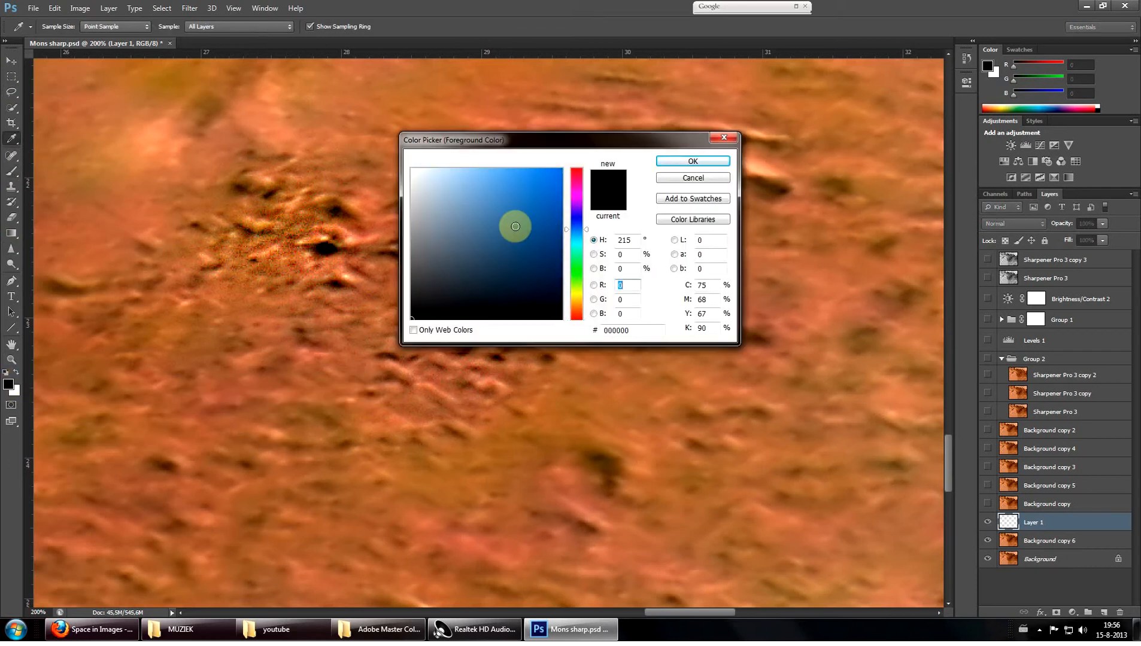
drag(517, 229, 512, 170)
click(692, 161)
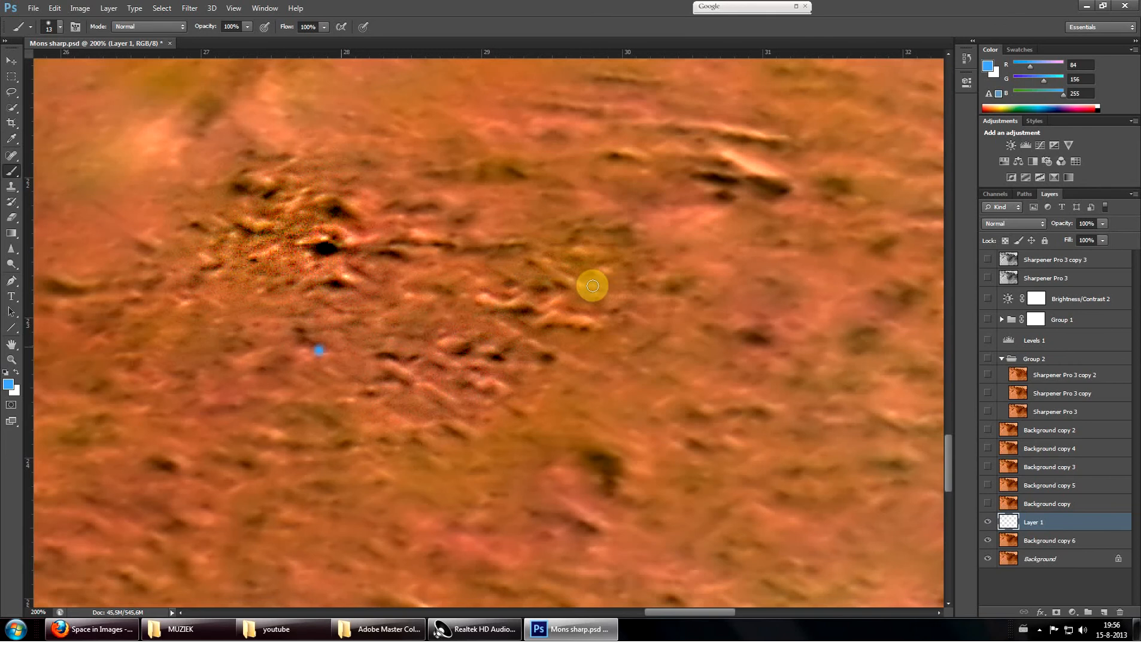
Paint a blue line across the rough patch and smudge both its ends into soft tips
drag(319, 352, 624, 283)
click(12, 242)
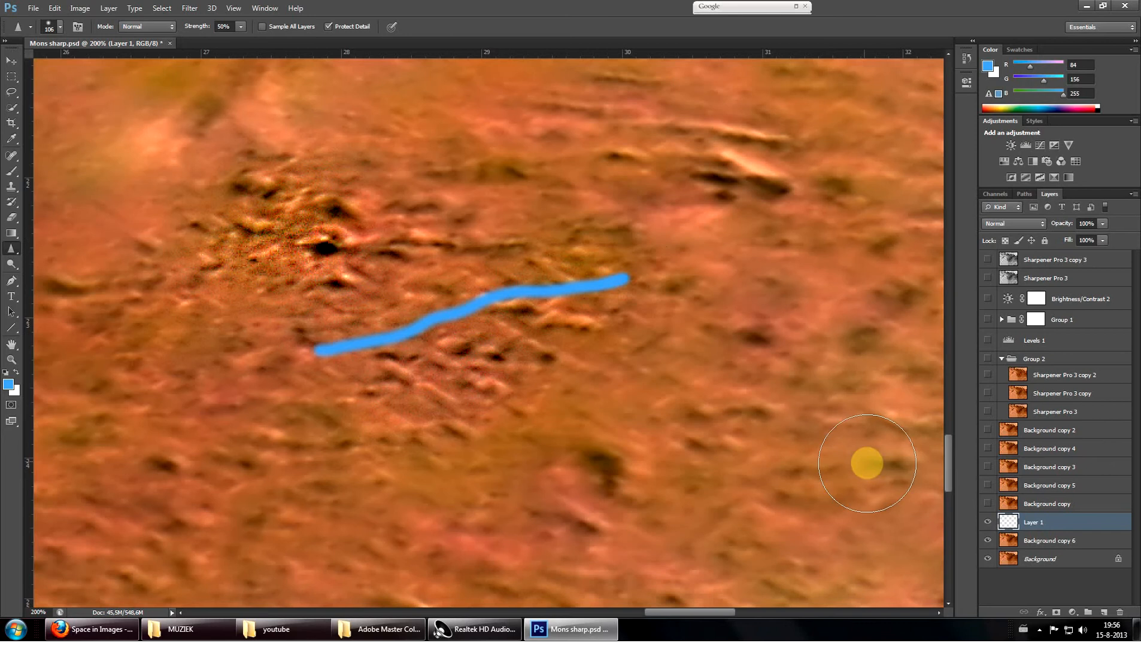
drag(614, 281, 660, 278)
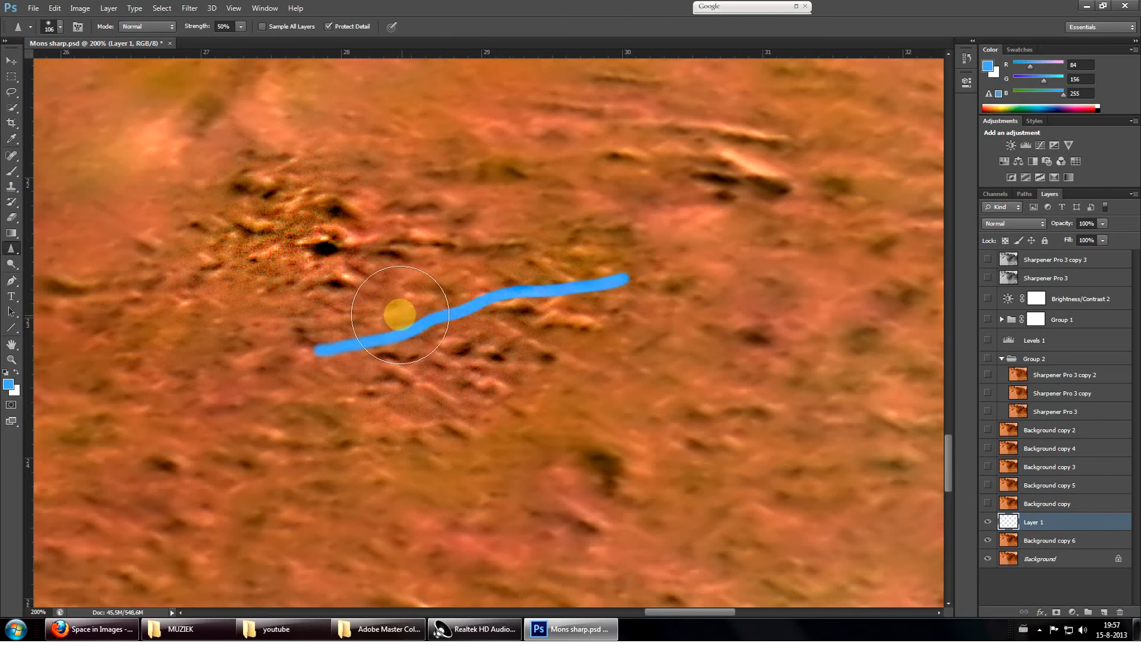
drag(399, 314, 268, 351)
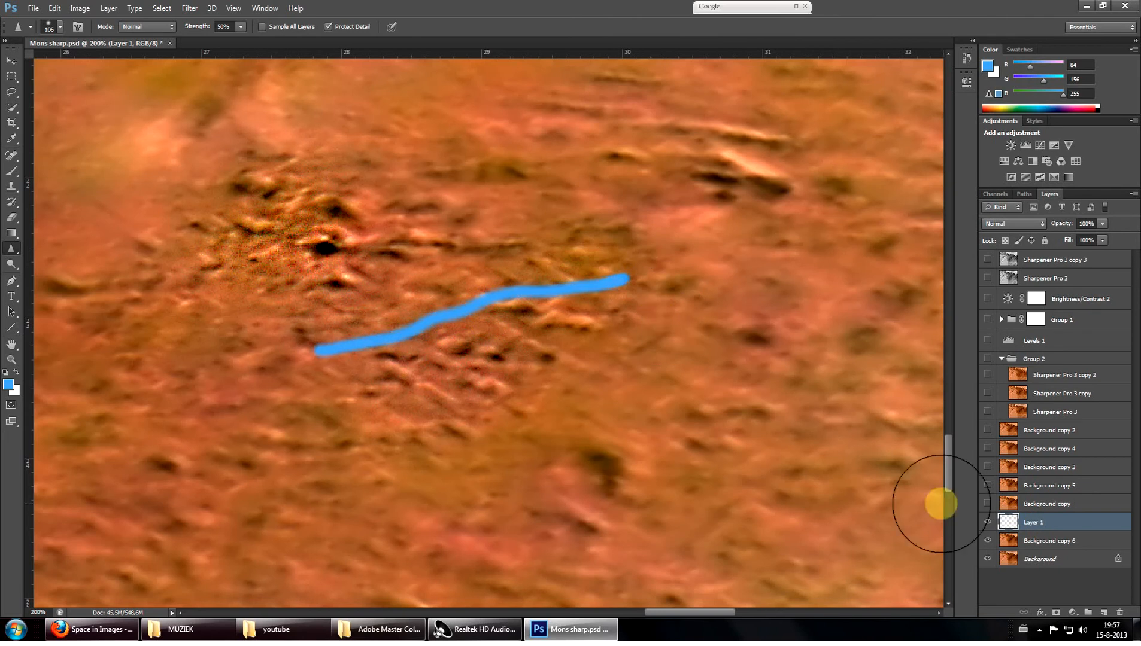
Duplicate Background copy 6 into copy 7 and merge it into the blue-line Layer 1
right_click(1031, 546)
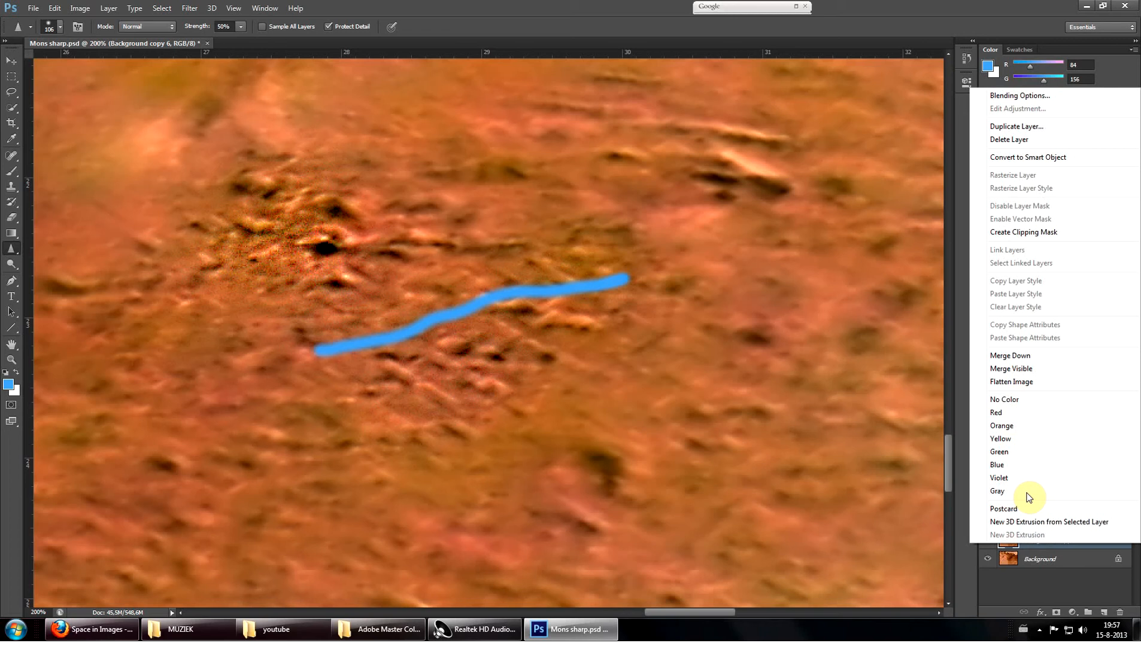
click(1016, 126)
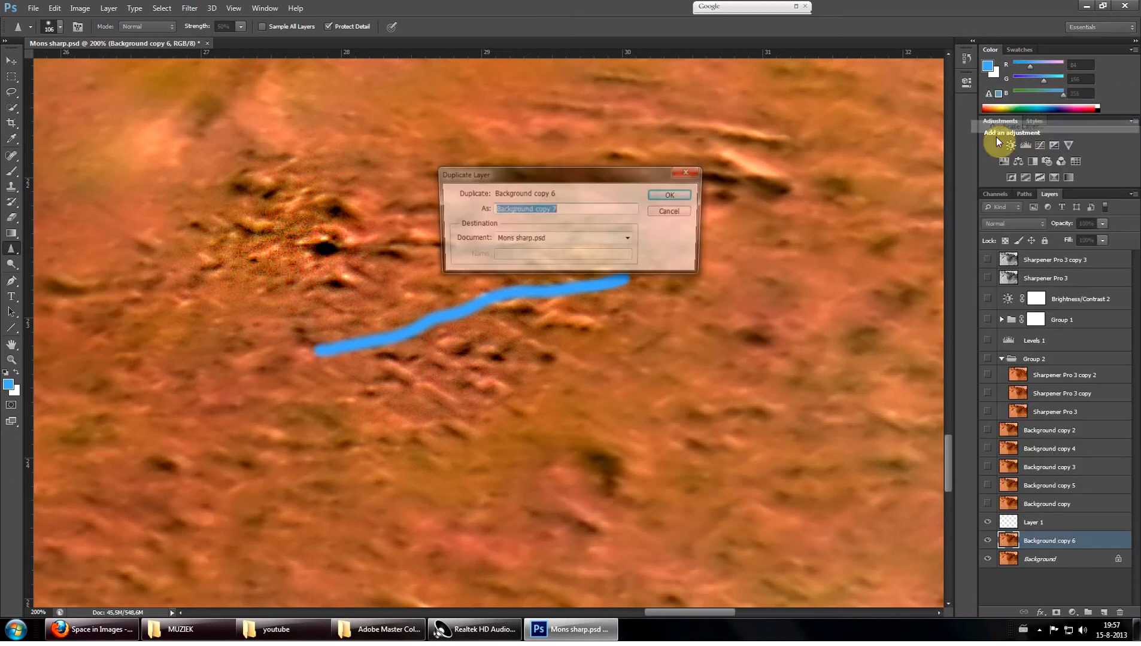
click(689, 194)
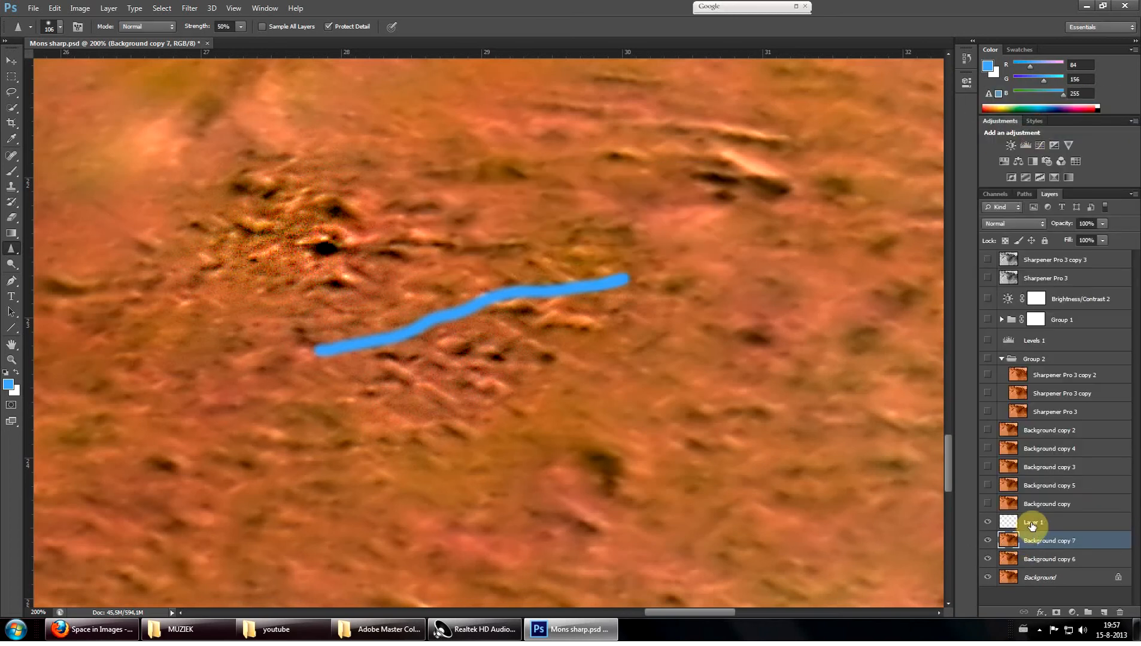
right_click(1031, 524)
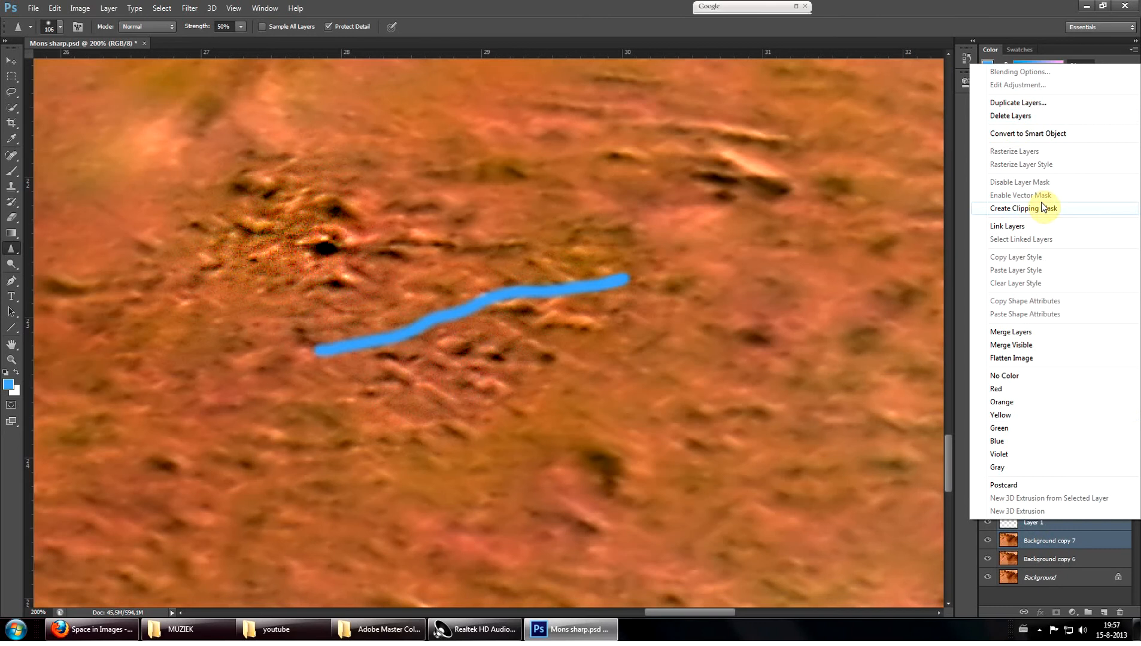
click(1009, 331)
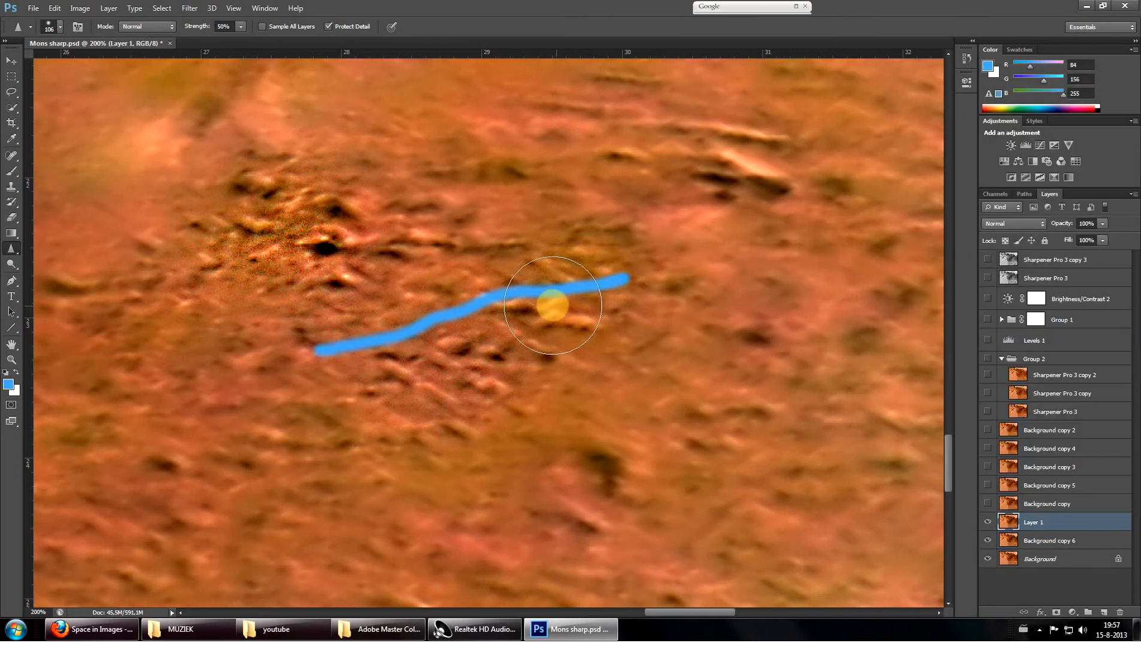
Extend the blue line's right end and strongly sharpen the terrain along and around it
mouse_move(619, 283)
mouse_down()
mouse_move(629, 280)
mouse_move(230, 359)
mouse_up()
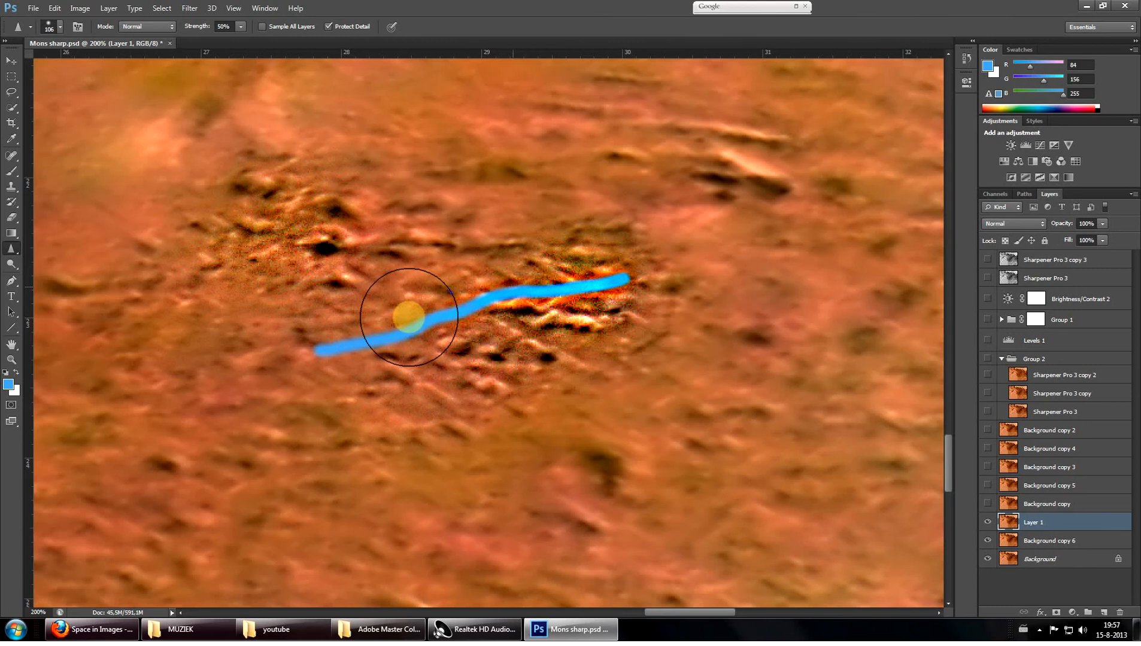
drag(303, 356, 623, 300)
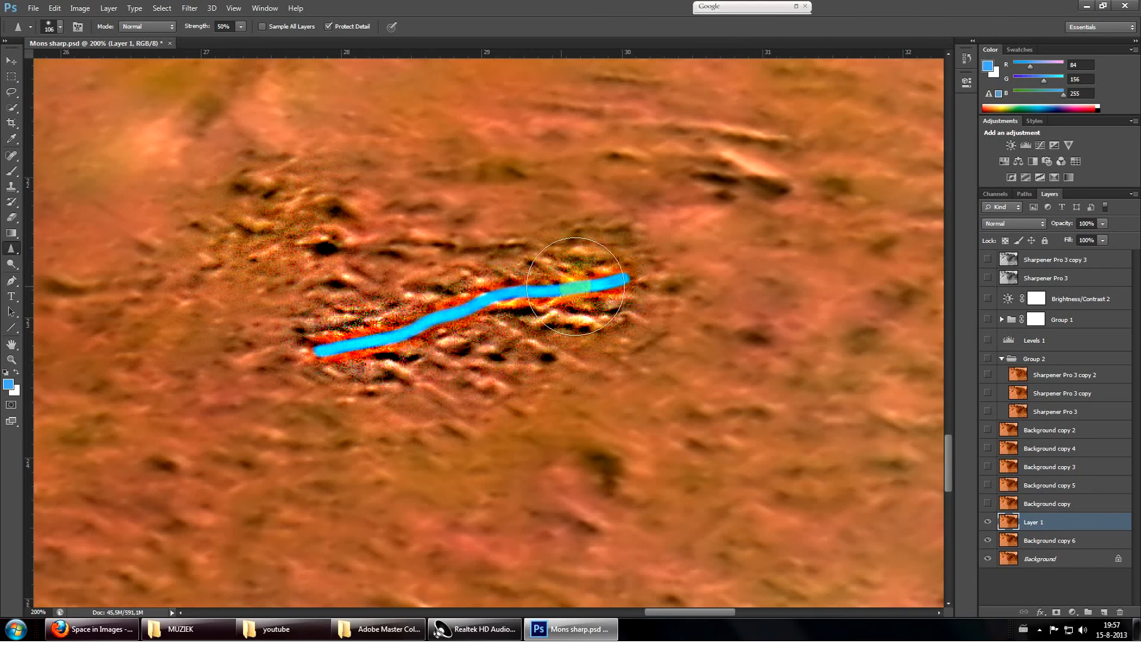
mouse_move(624, 300)
mouse_down()
mouse_move(257, 385)
mouse_move(443, 494)
mouse_move(638, 484)
mouse_up()
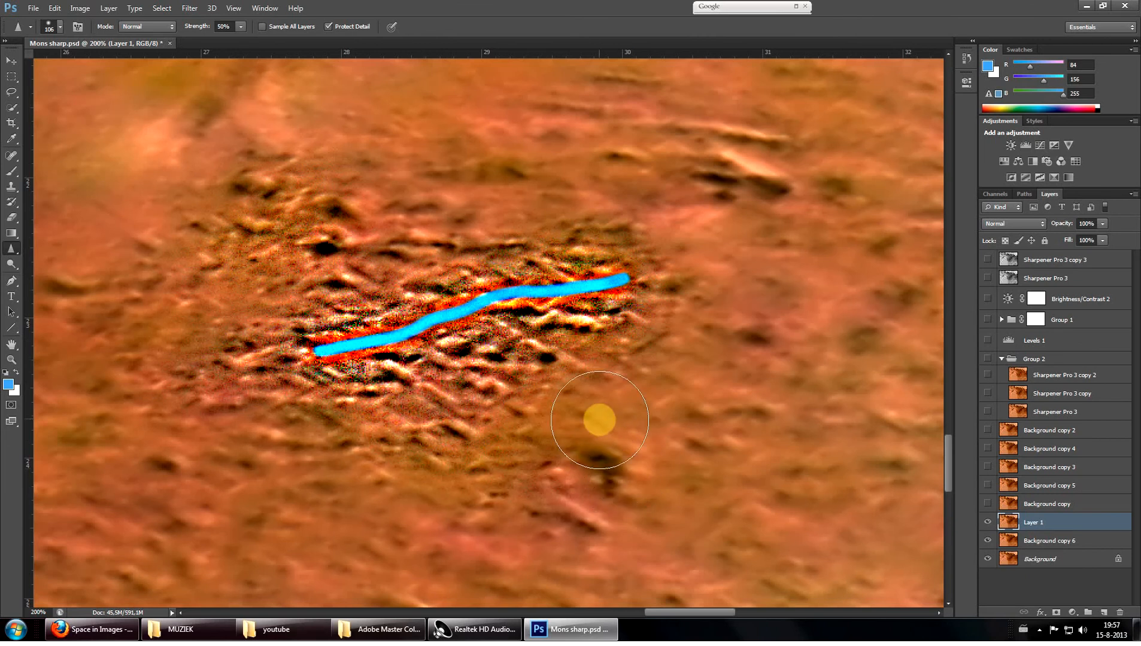
scroll(614, 427, up, 1)
scroll(588, 405, up, 1)
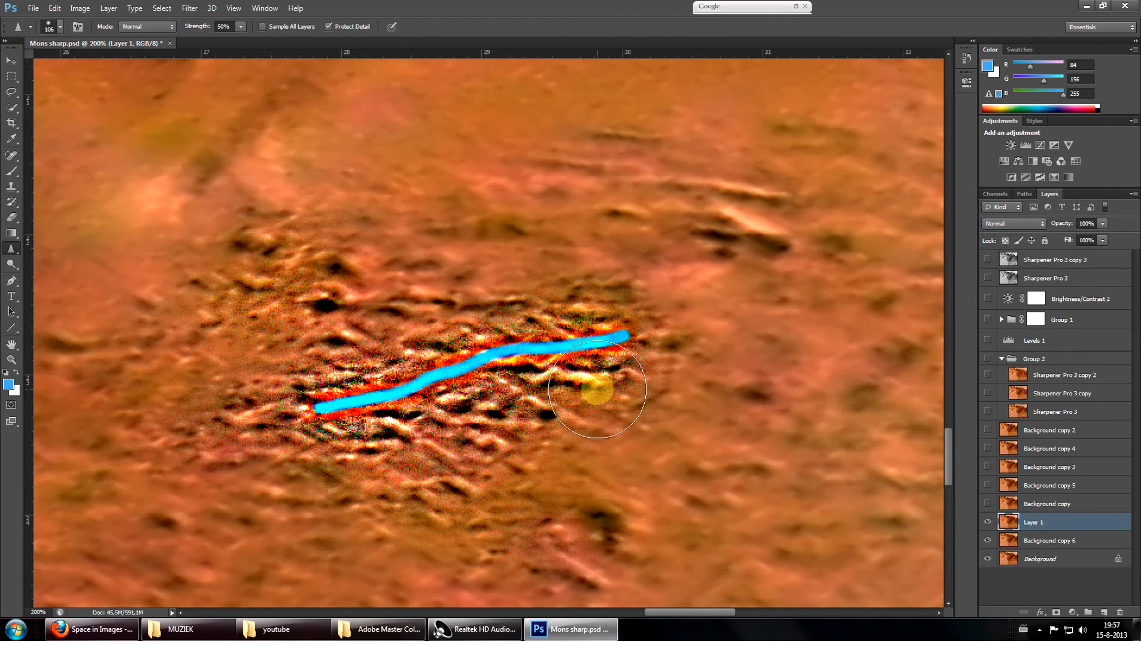
scroll(606, 385, up, 1)
scroll(599, 372, down, 2)
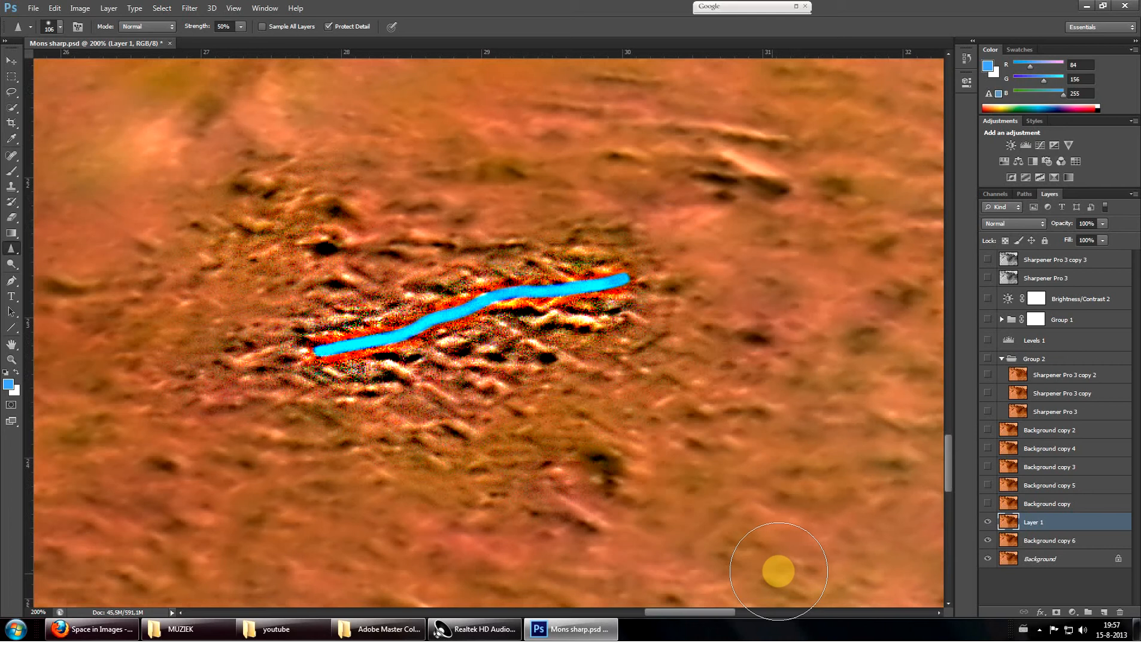
drag(693, 614, 612, 618)
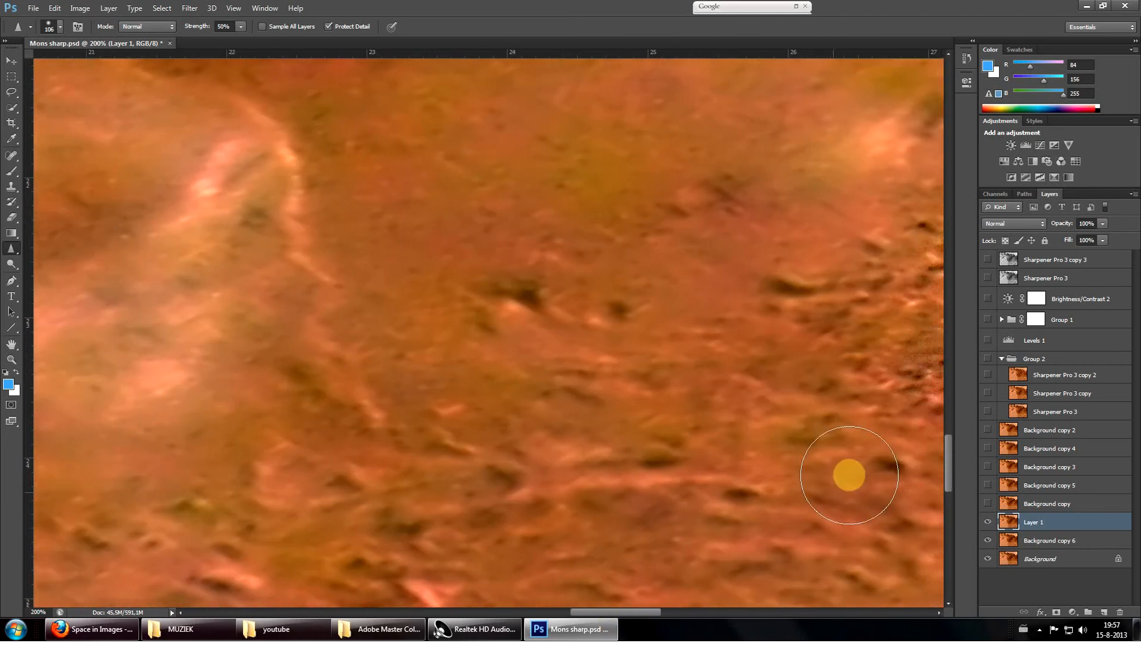
scroll(681, 488, down, 2)
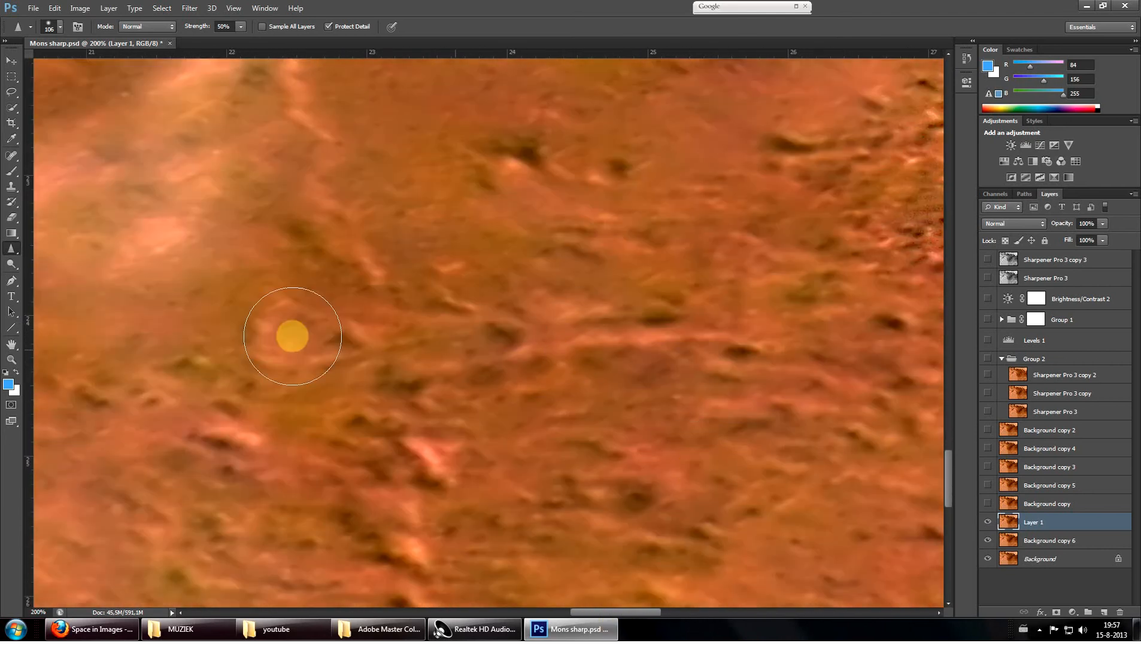
drag(562, 336, 667, 329)
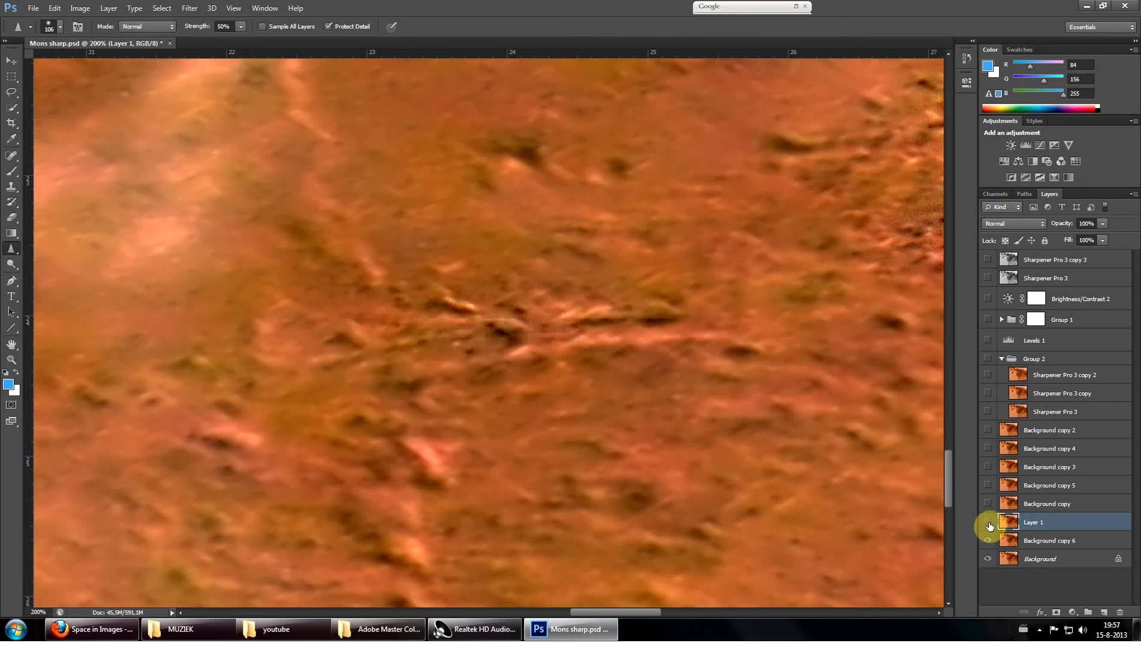
Hide Layer 1, show the sharpened Group 2 terrain, and zoom out for a wider view
click(988, 523)
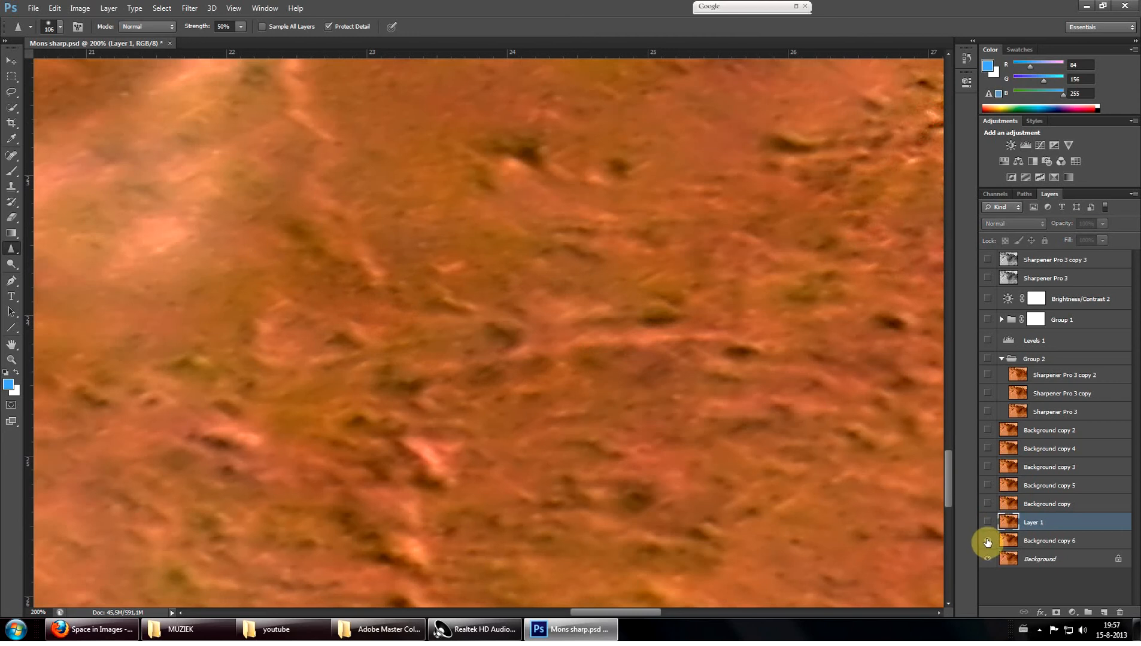
click(988, 360)
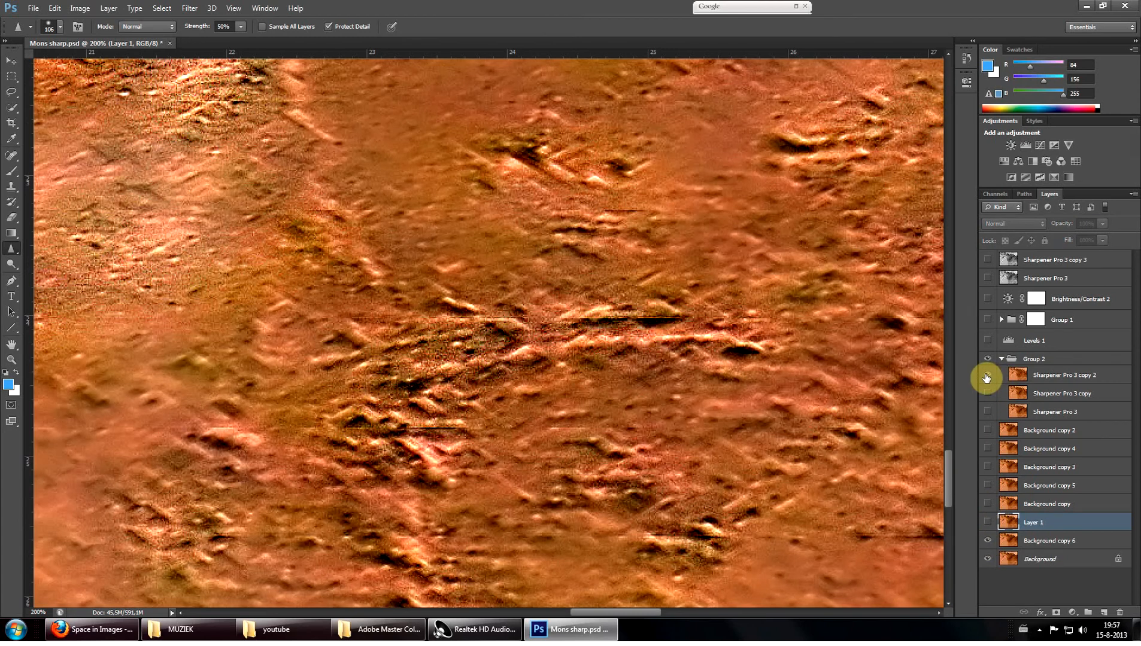
drag(632, 612, 690, 613)
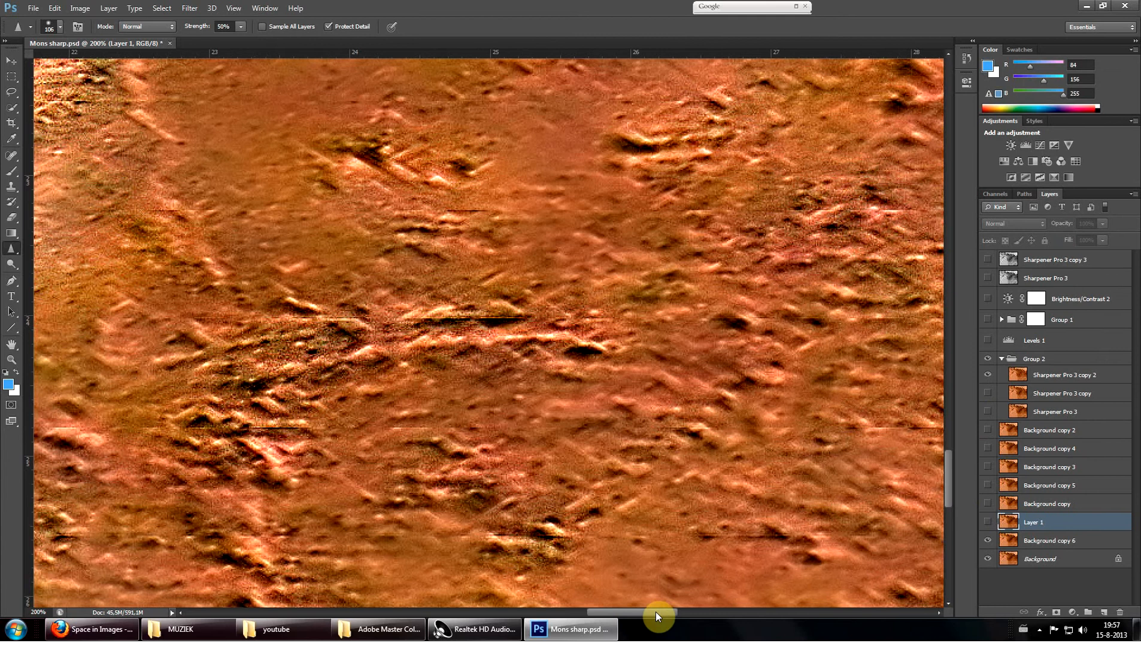
key(ctrl+minus)
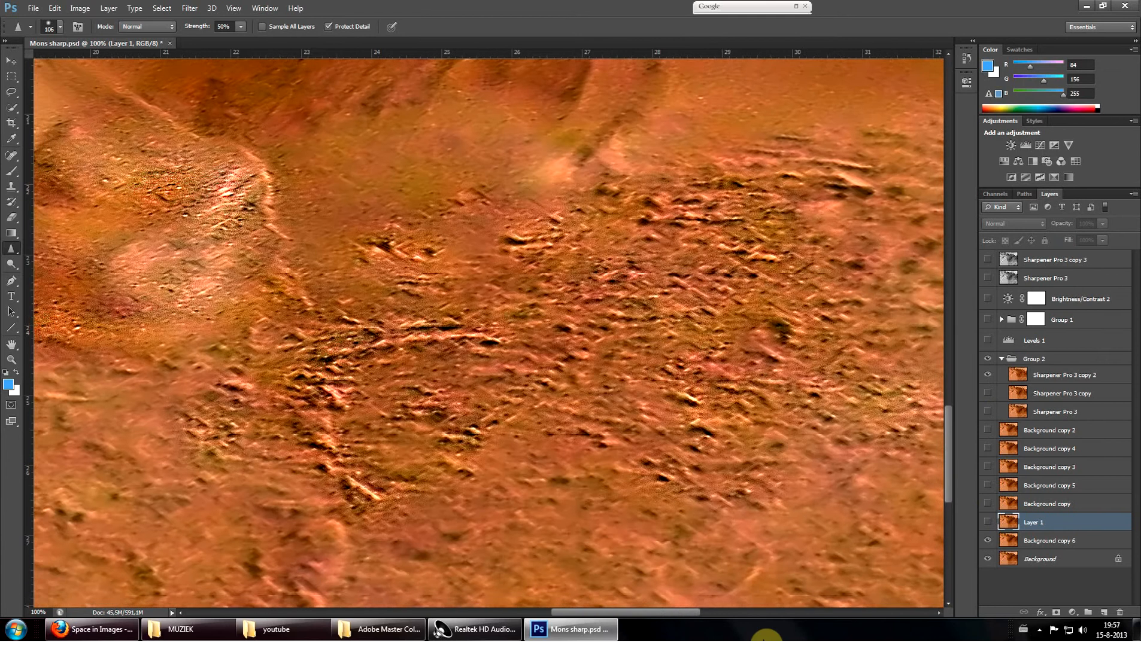
key(ctrl+minus)
Inspect the upper slope and orange streaks, then make Background copy 6 the working layer
mouse_move(661, 394)
mouse_down()
mouse_move(503, 517)
mouse_move(532, 578)
mouse_up()
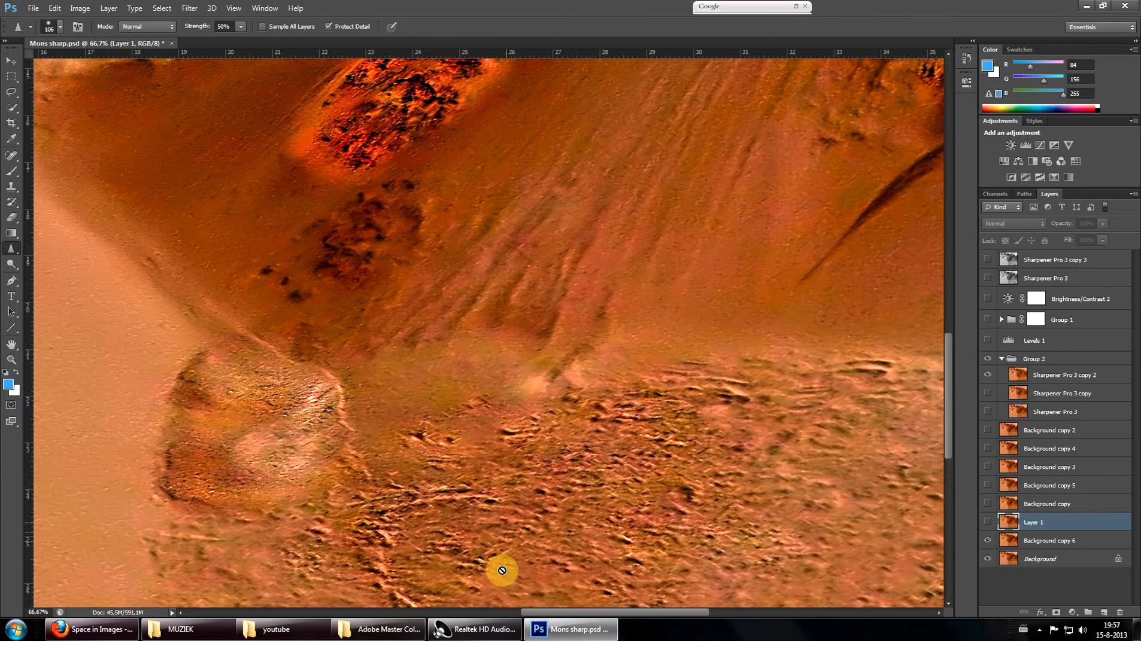
drag(543, 293, 844, 323)
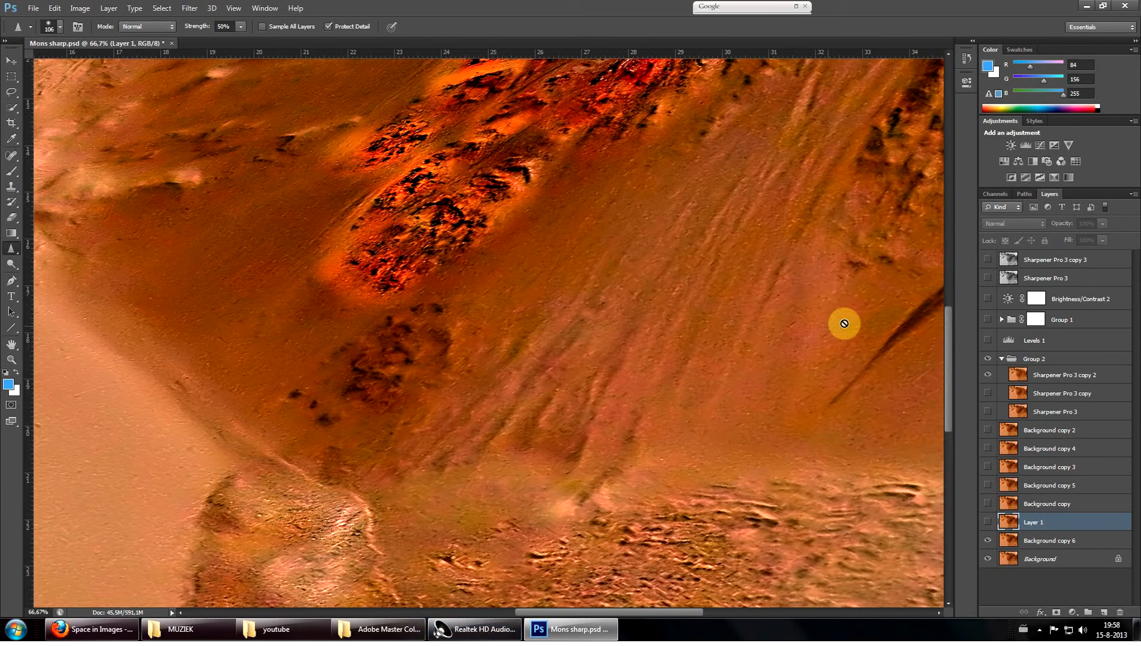
mouse_move(688, 321)
mouse_down()
mouse_move(695, 310)
mouse_move(531, 328)
mouse_up()
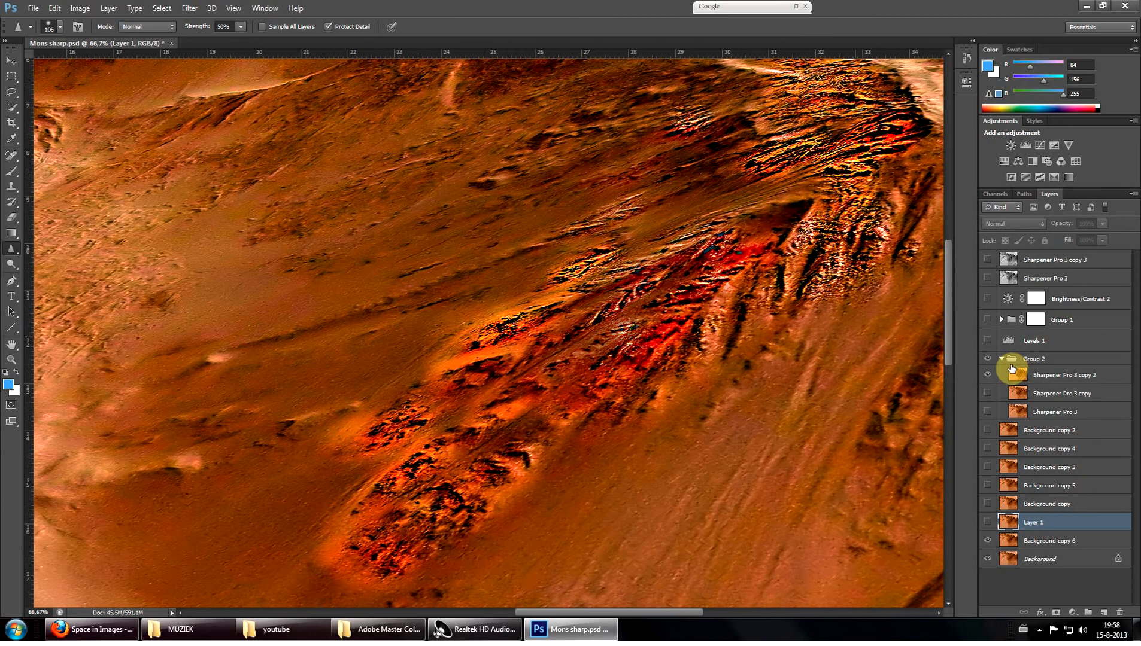
click(1034, 540)
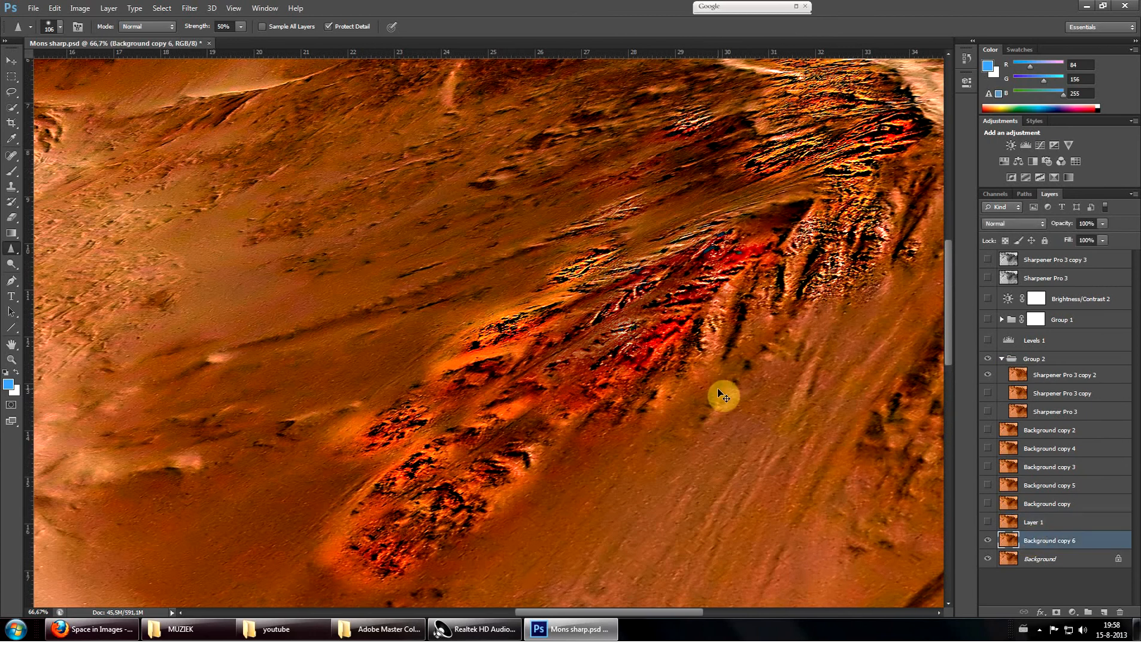
scroll(722, 395, up, 1)
scroll(721, 395, up, 1)
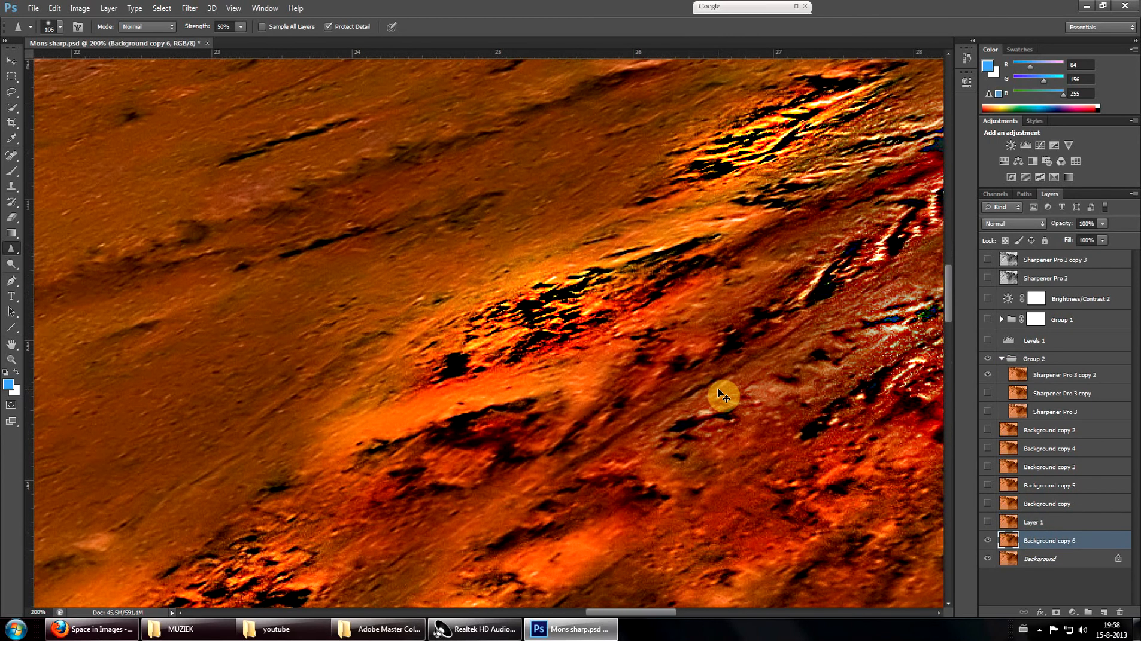
Toggle Group 2 and Levels 1 to compare, then turn on Group 1 so the terrain goes greyscale
click(987, 341)
click(987, 360)
click(987, 360)
click(988, 360)
click(988, 341)
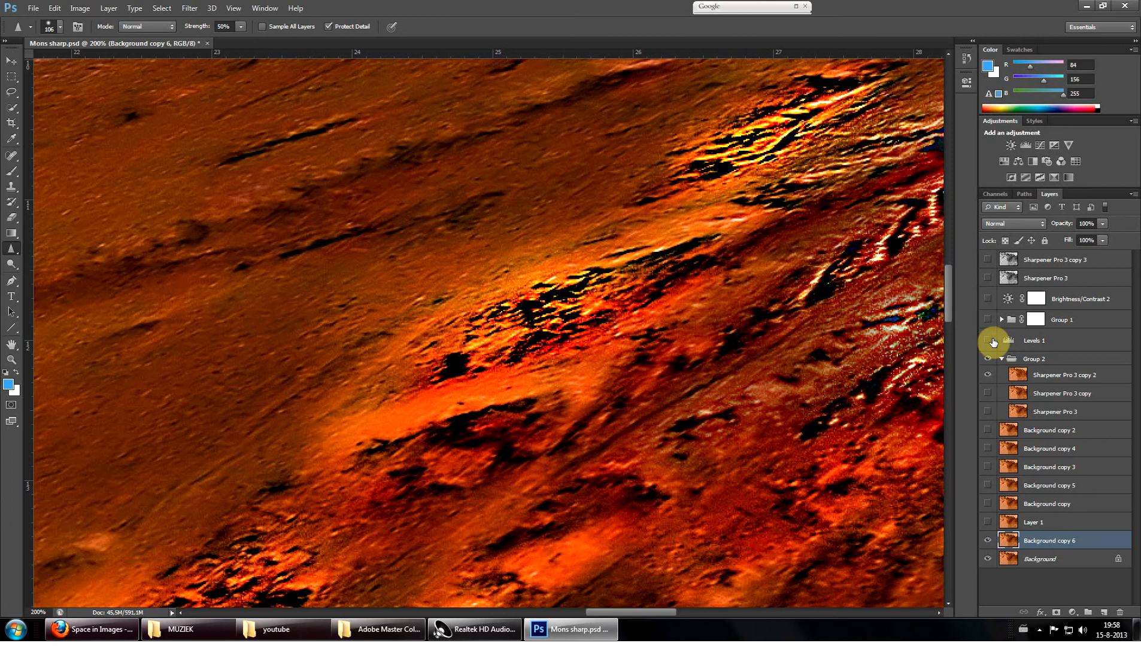
click(988, 341)
click(987, 319)
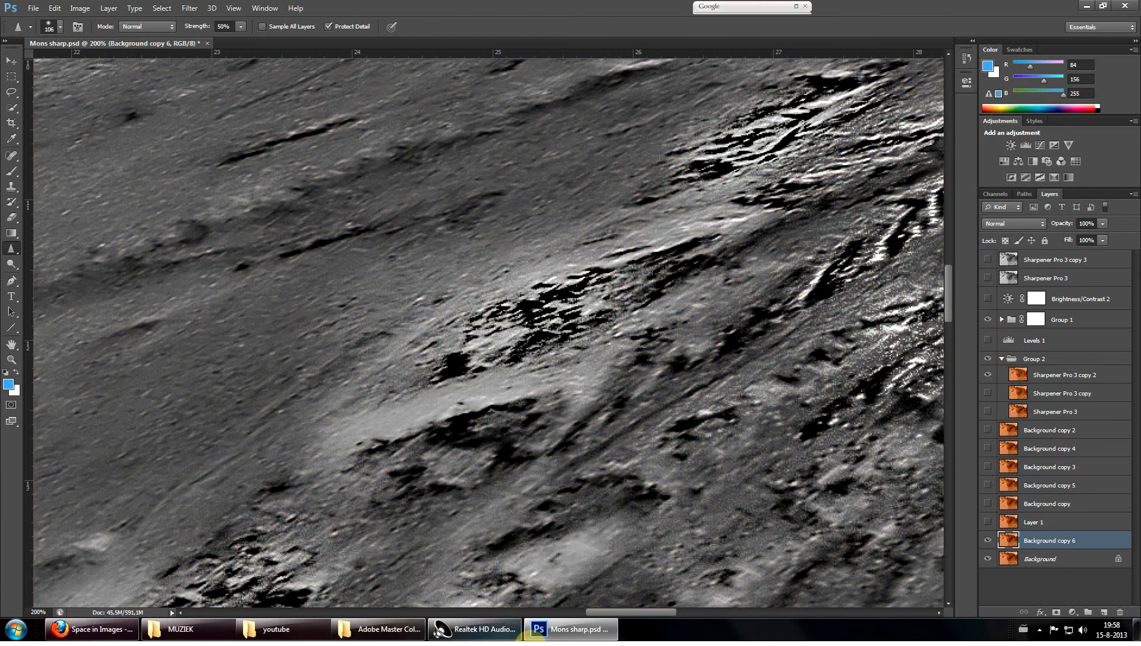
Move to another part of the terrain and sharpen the ridge detail in the upper right
drag(590, 612, 622, 612)
drag(624, 508, 560, 417)
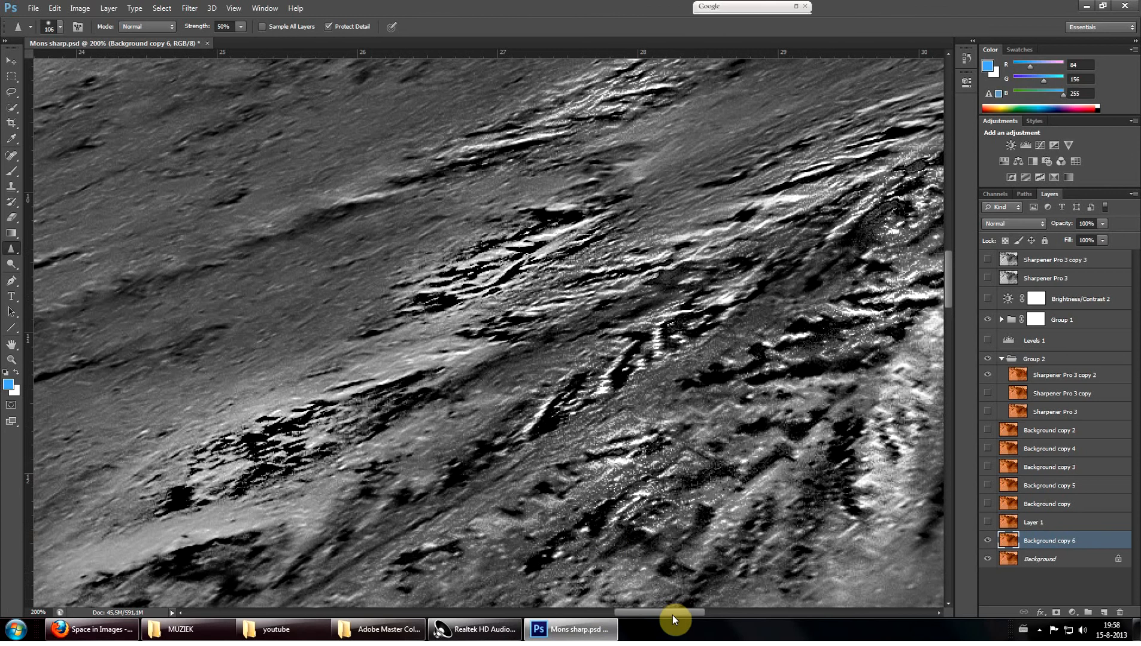
drag(672, 614, 704, 615)
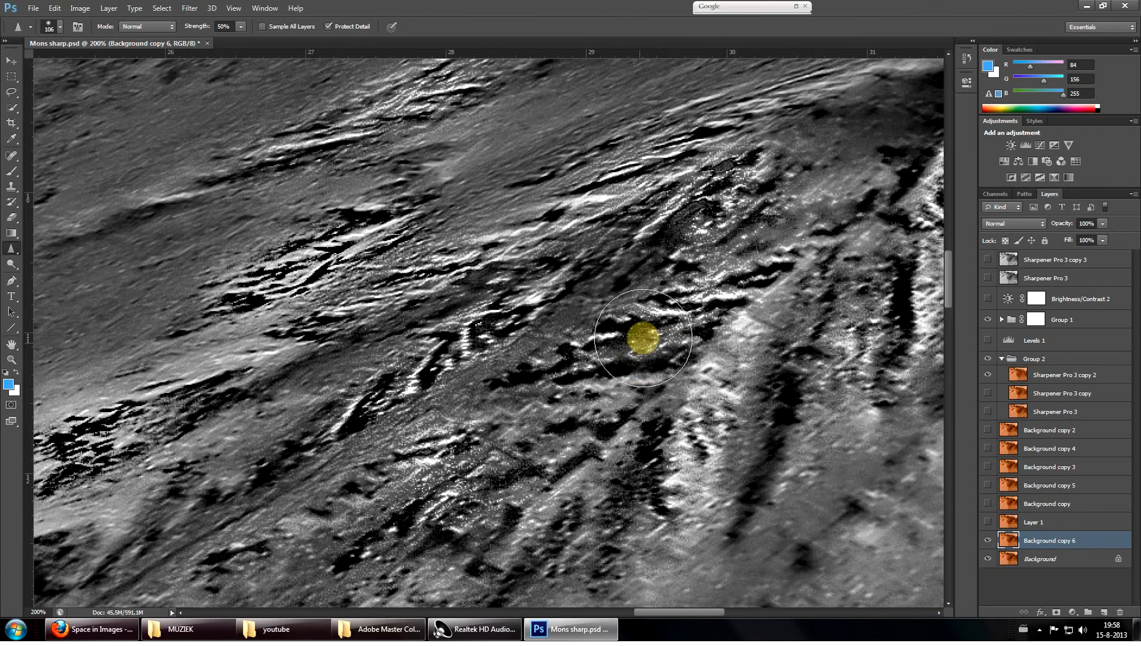
scroll(692, 402, up, 1)
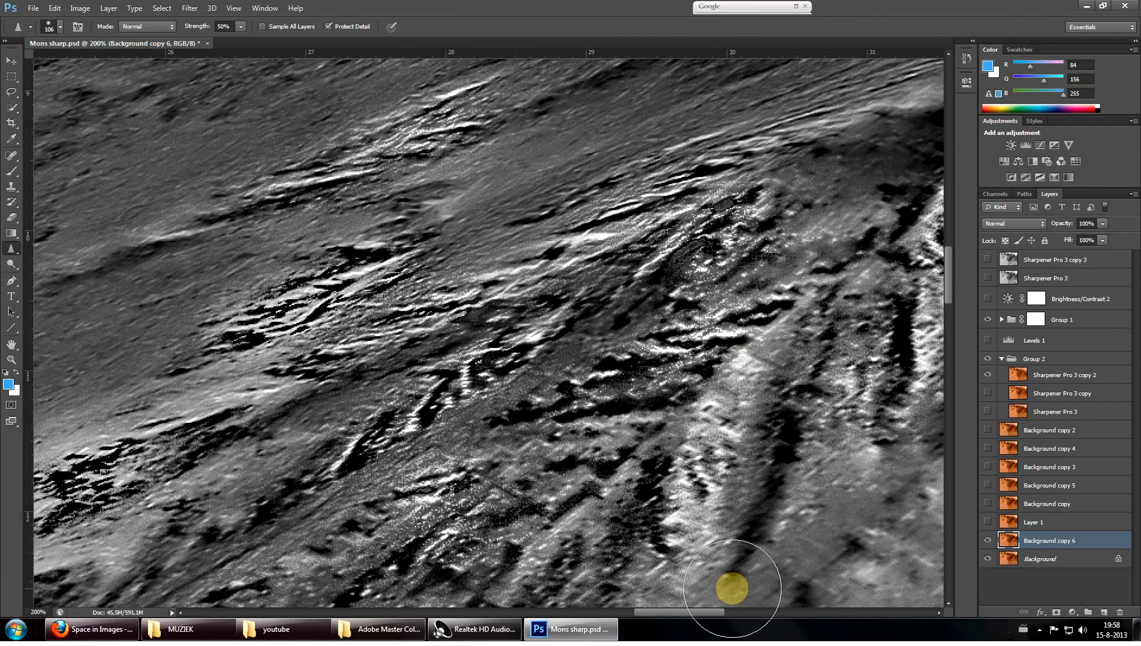
scroll(690, 610, up, 2)
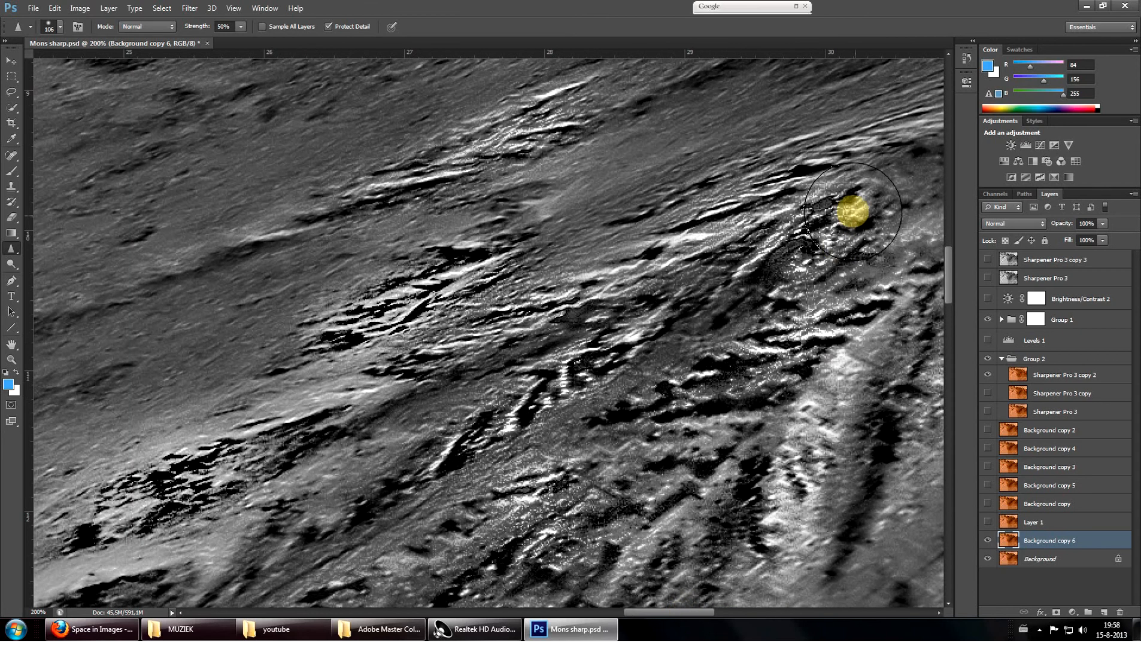
drag(851, 212, 833, 241)
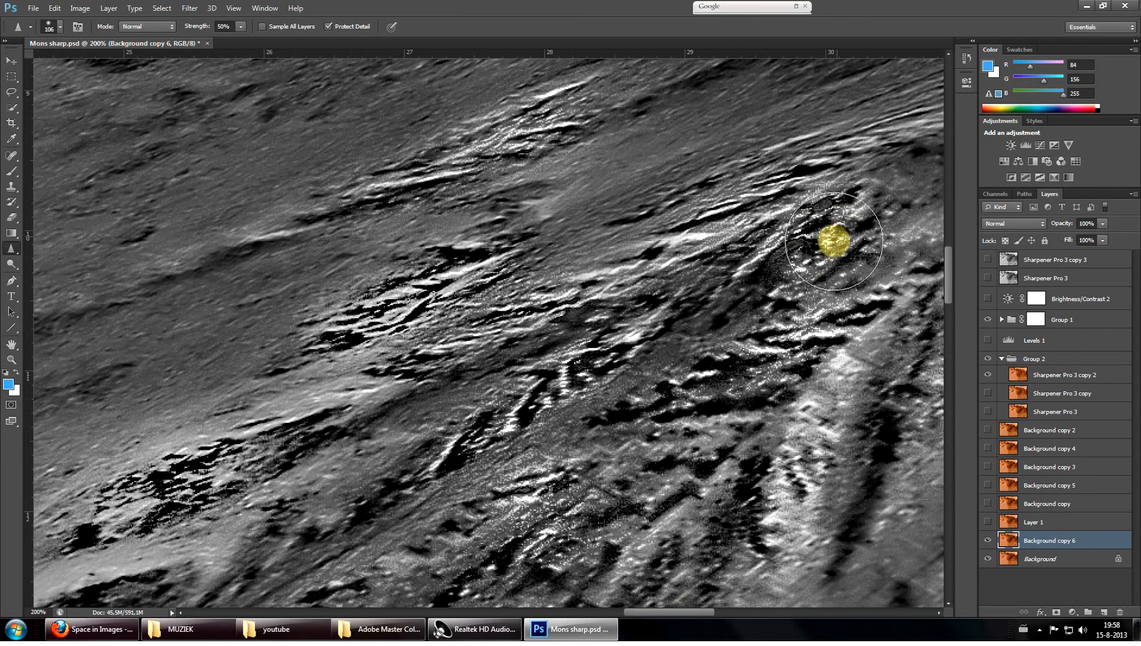
scroll(833, 241, down, 3)
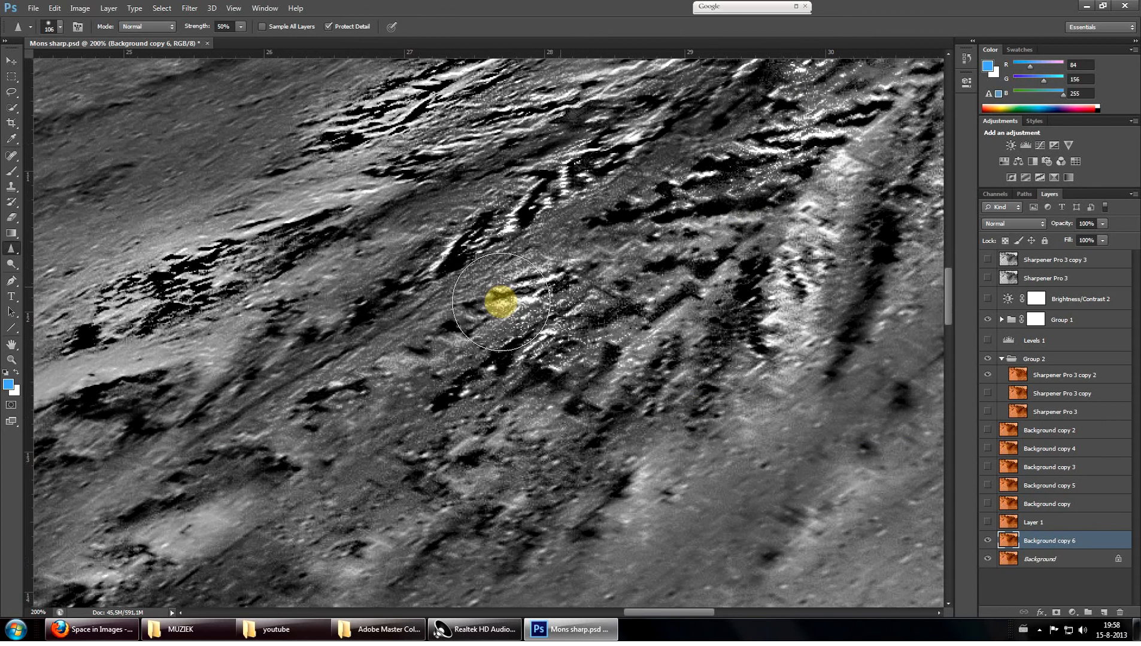
scroll(499, 302, down, 2)
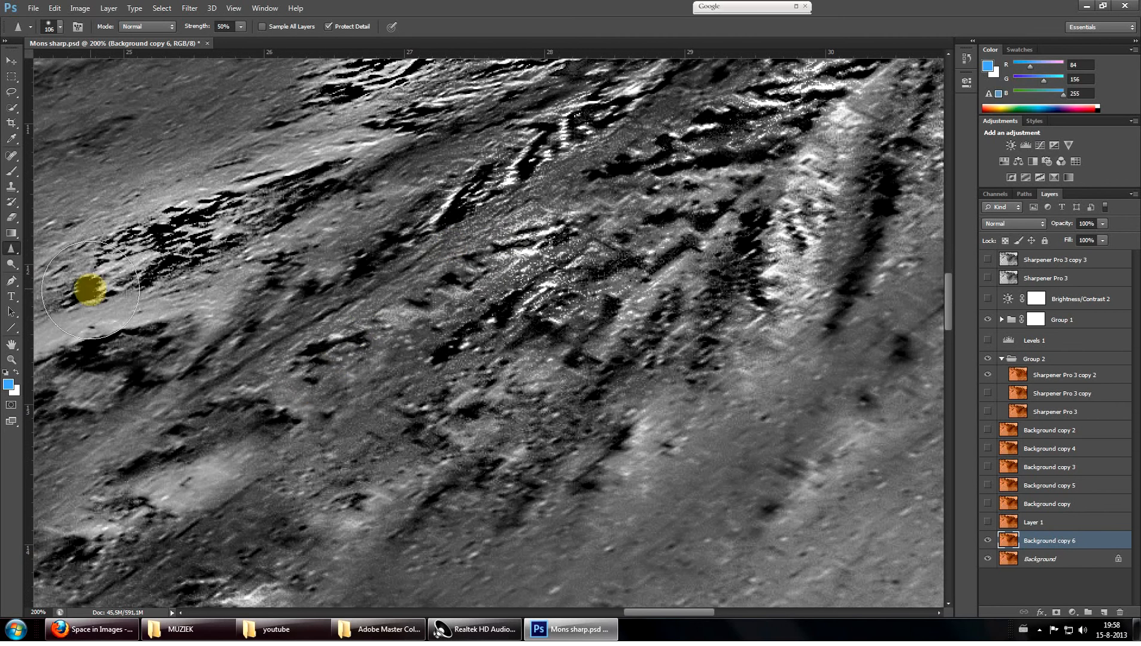
click(11, 60)
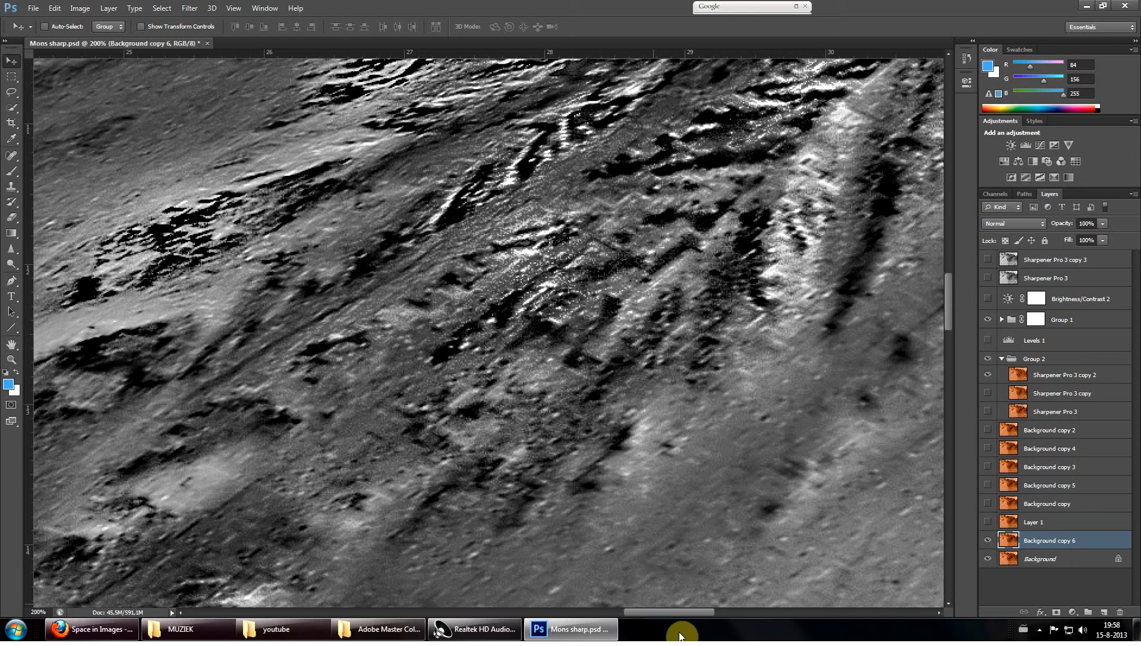
scroll(716, 566, up, 2)
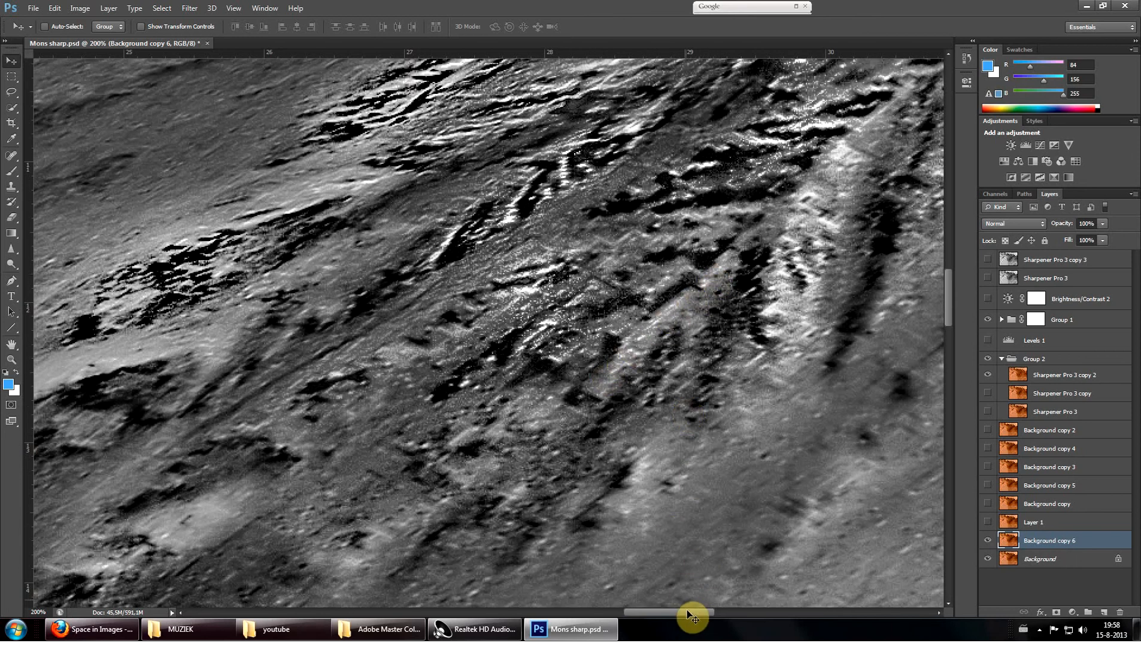
drag(690, 609, 718, 609)
scroll(685, 457, up, 3)
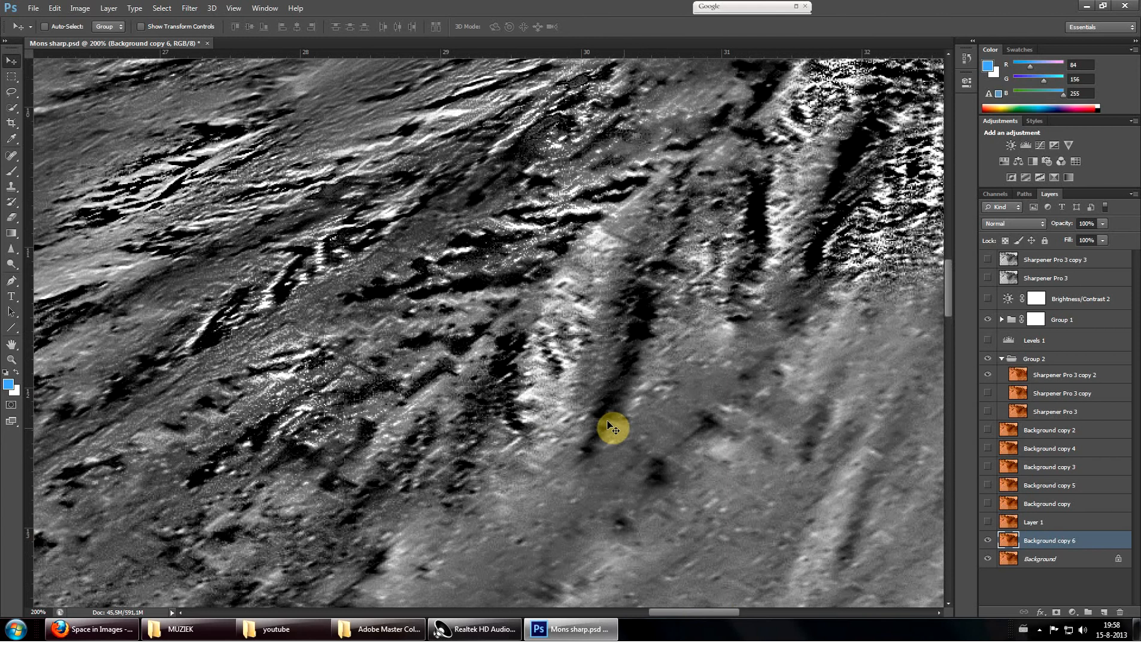
scroll(704, 191, up, 3)
scroll(710, 187, up, 3)
scroll(623, 249, up, 3)
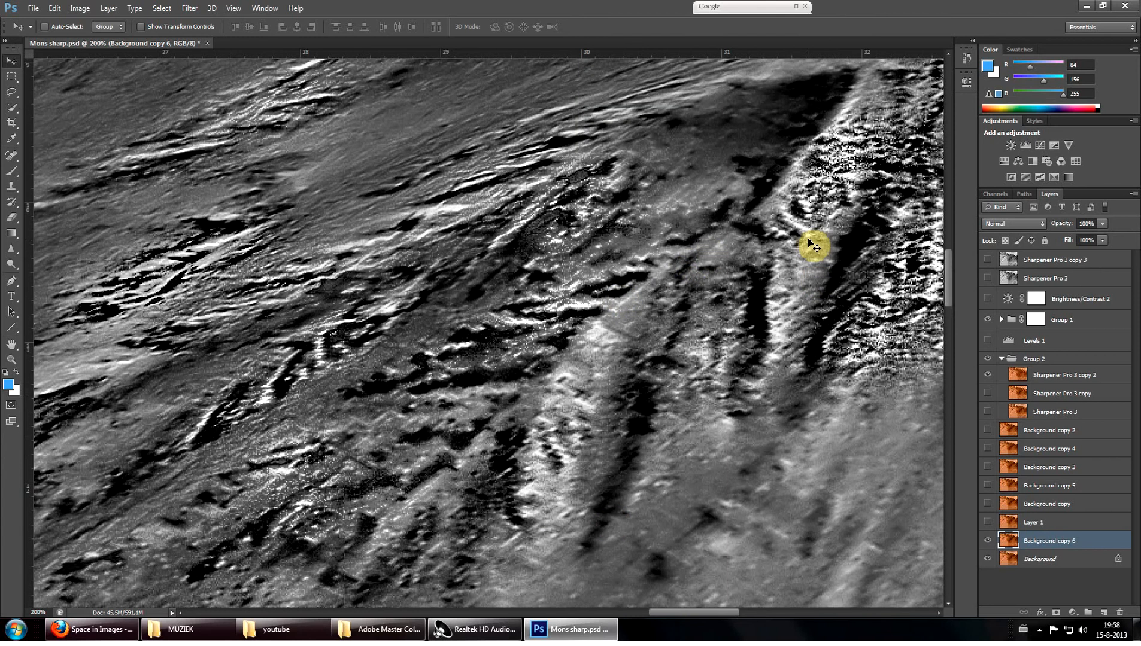
scroll(802, 240, up, 3)
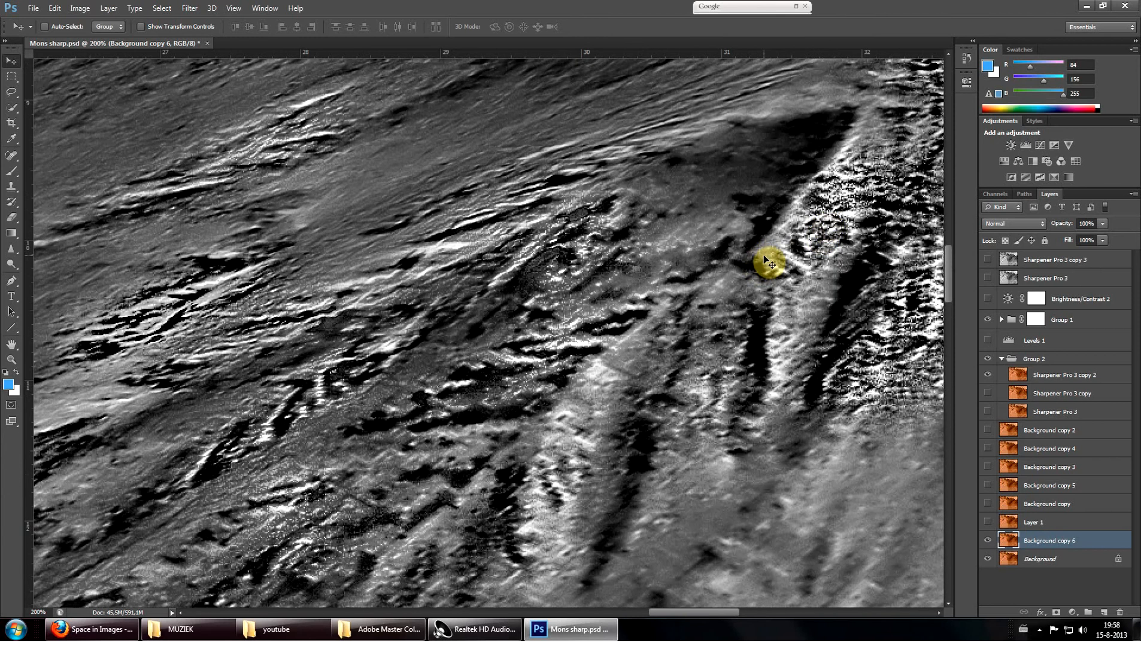
scroll(756, 268, down, 3)
scroll(741, 281, down, 3)
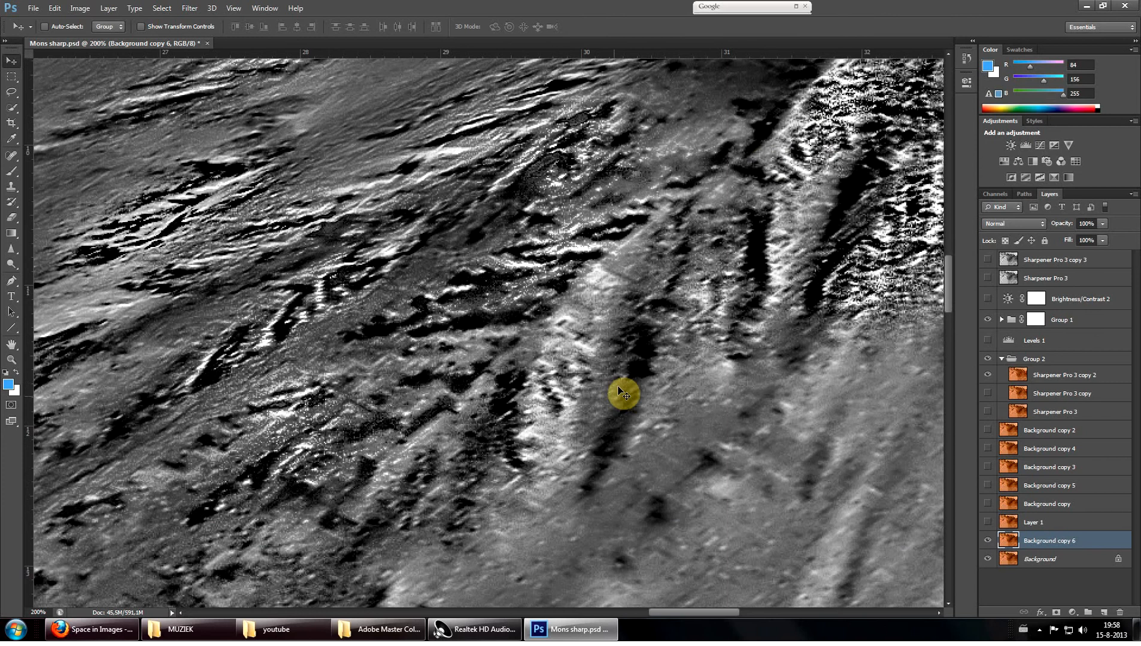
scroll(699, 267, up, 3)
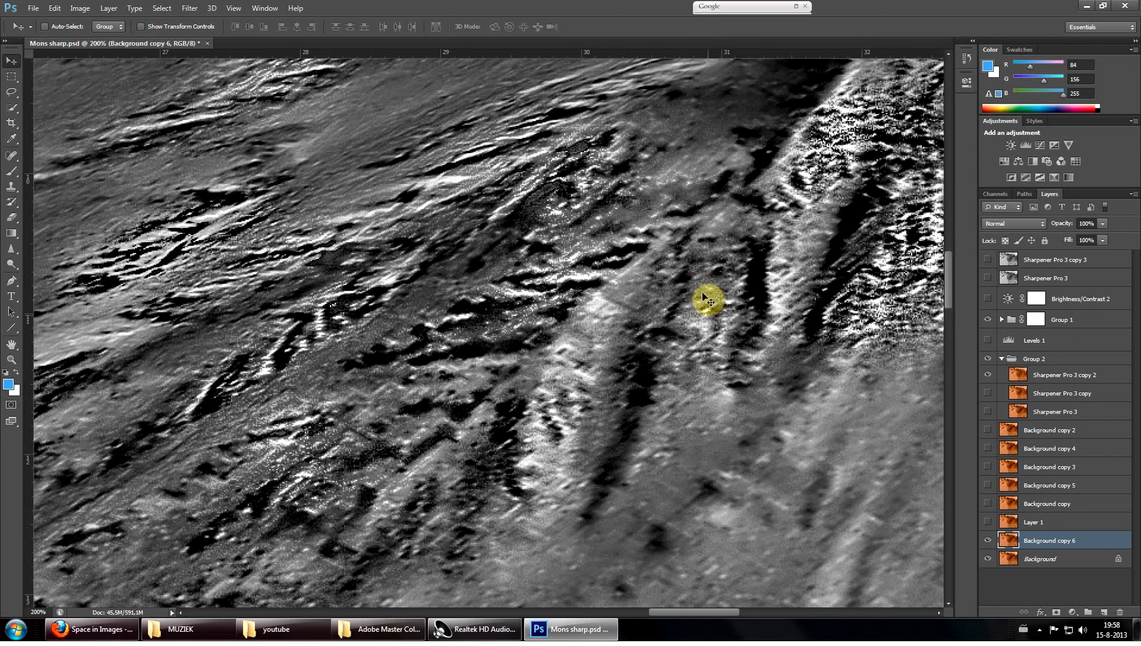
scroll(704, 294, up, 5)
scroll(702, 298, up, 3)
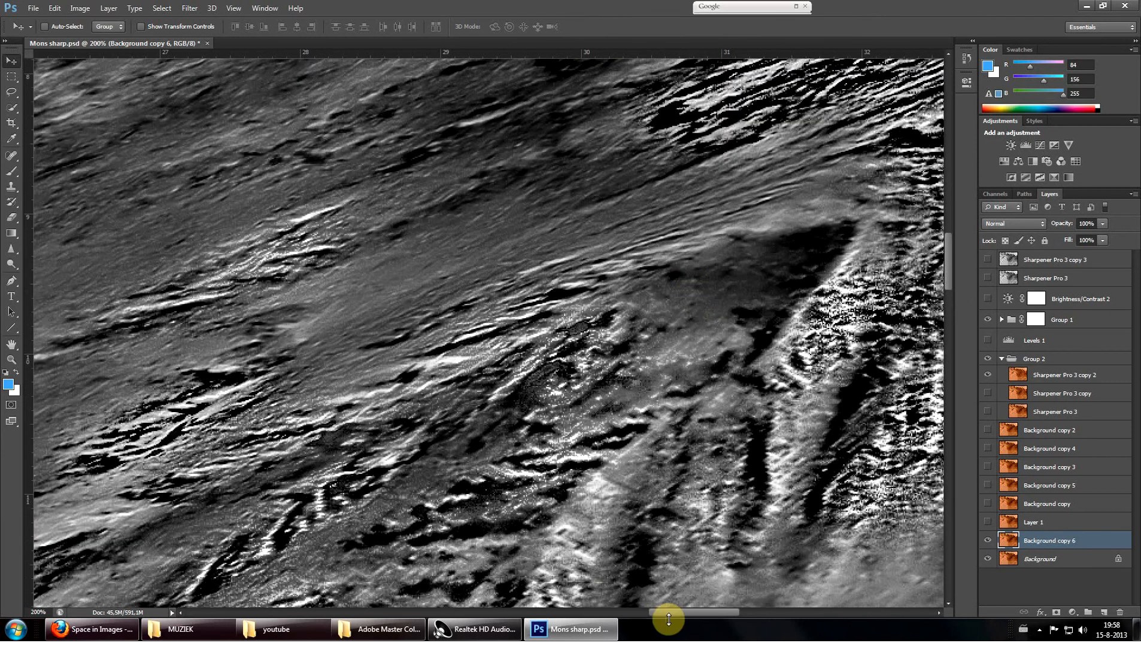
drag(655, 614, 610, 612)
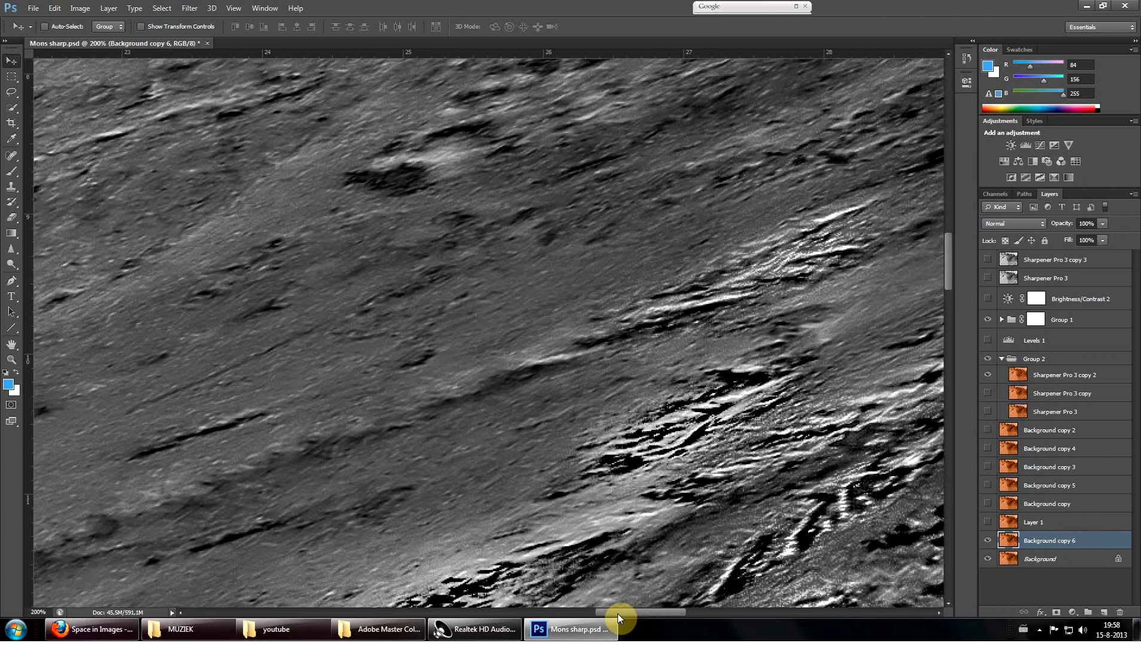
scroll(800, 531, up, 3)
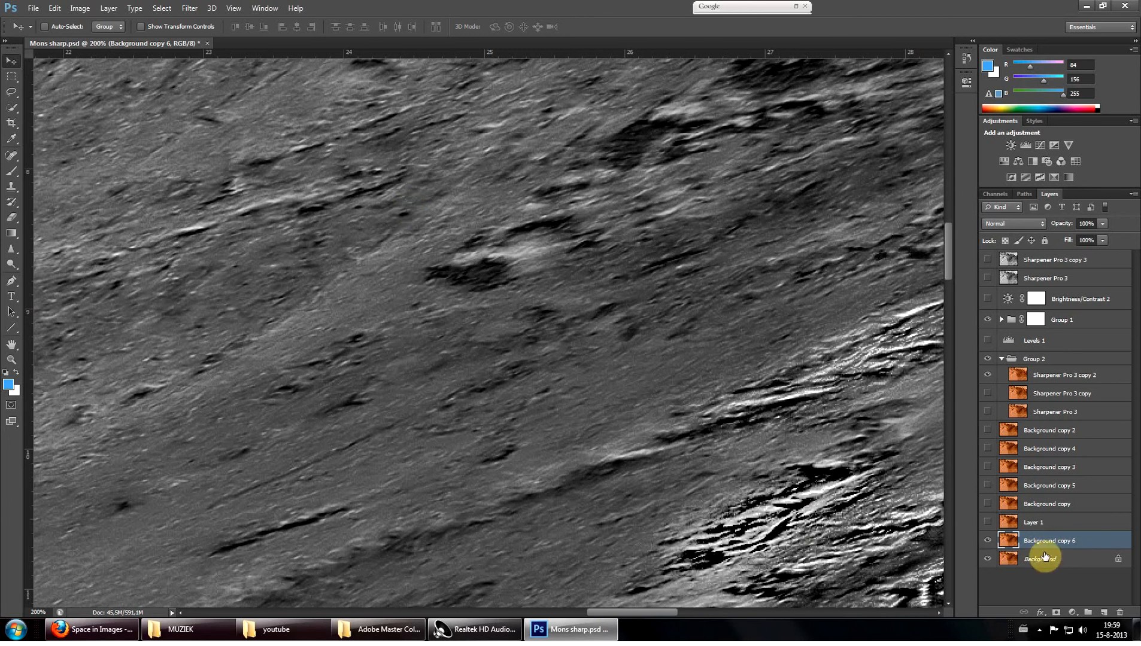
Duplicate Sharpener Pro 3 copy 2 into copy 4 and settle on the Patch tool after trying Sharpen and Dodge
right_click(1033, 374)
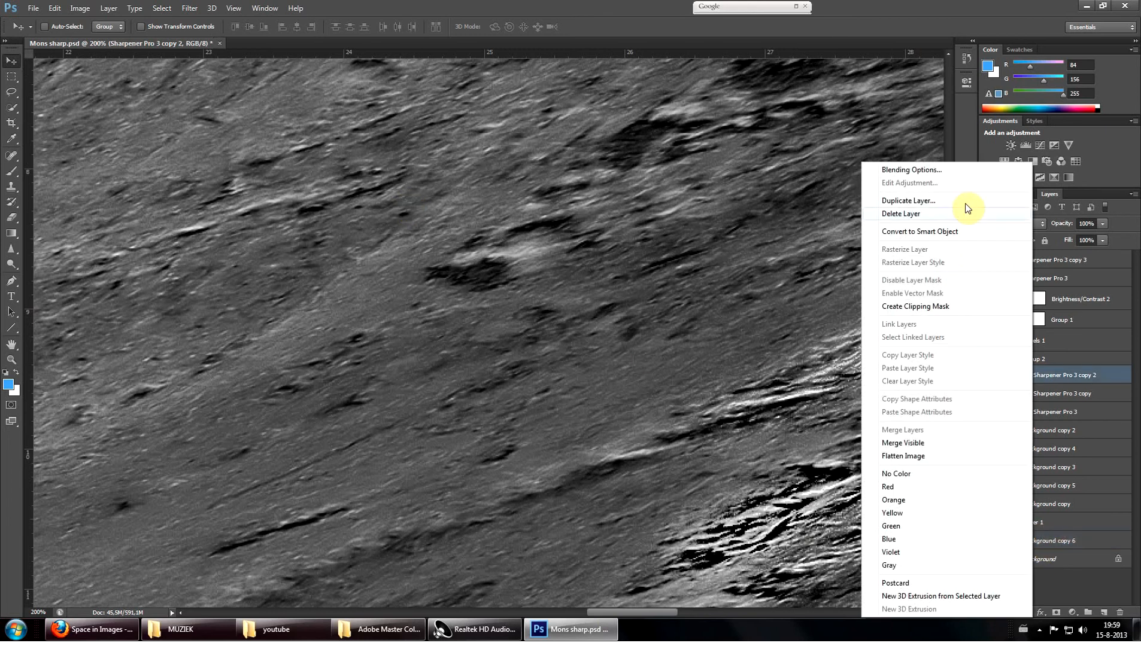
click(966, 206)
key(Return)
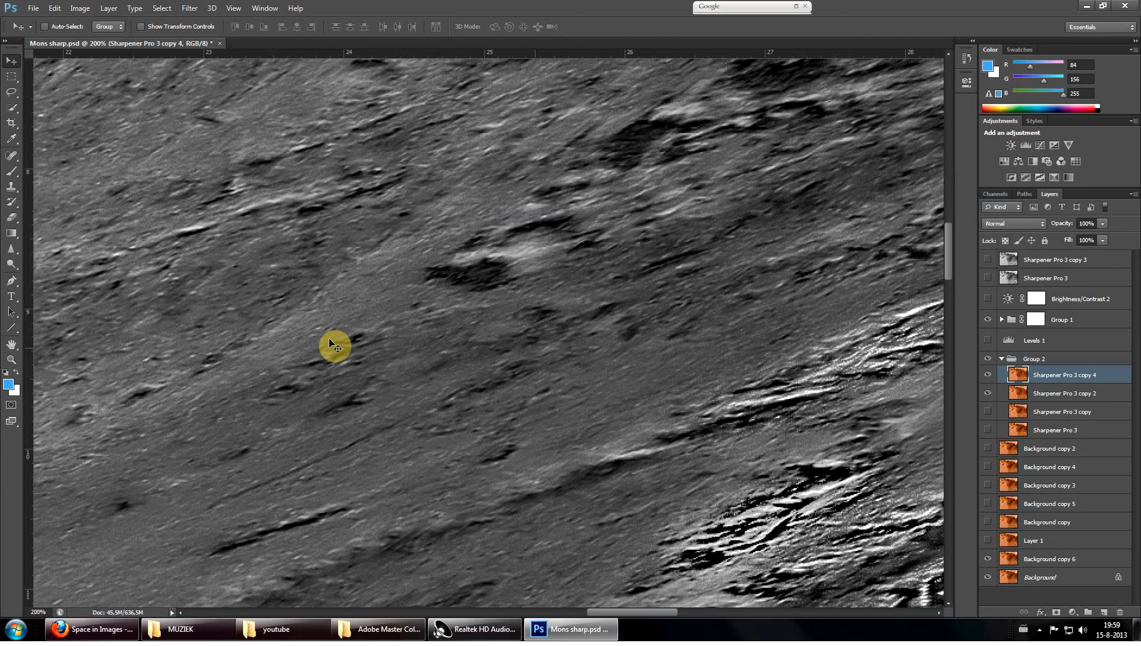
click(15, 216)
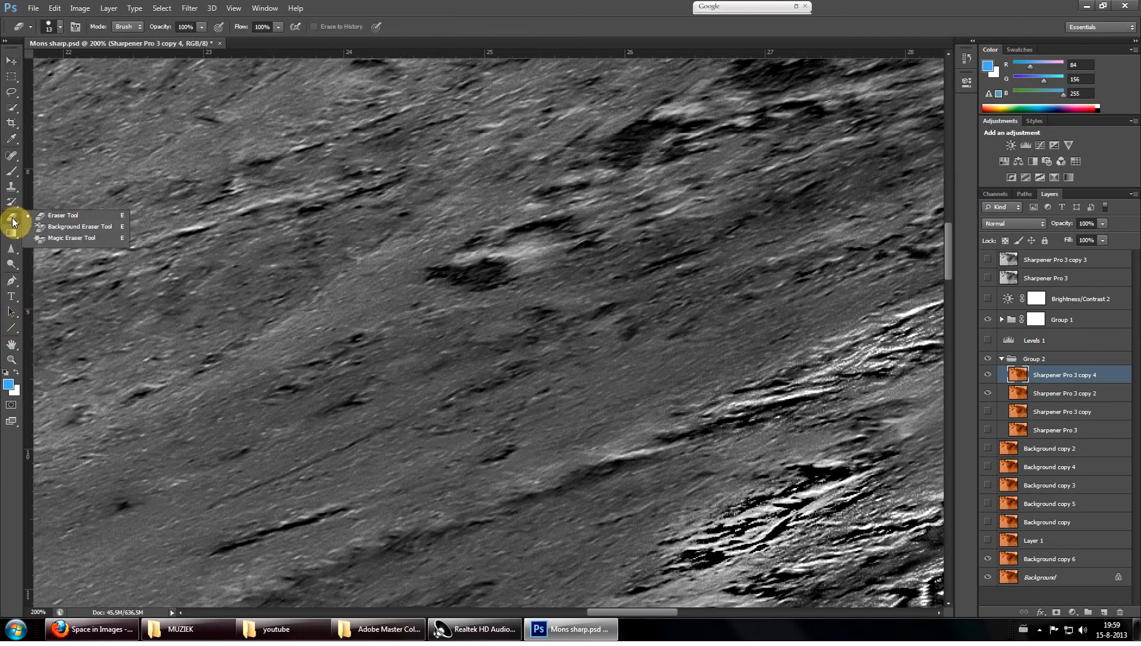
right_click(15, 250)
click(53, 252)
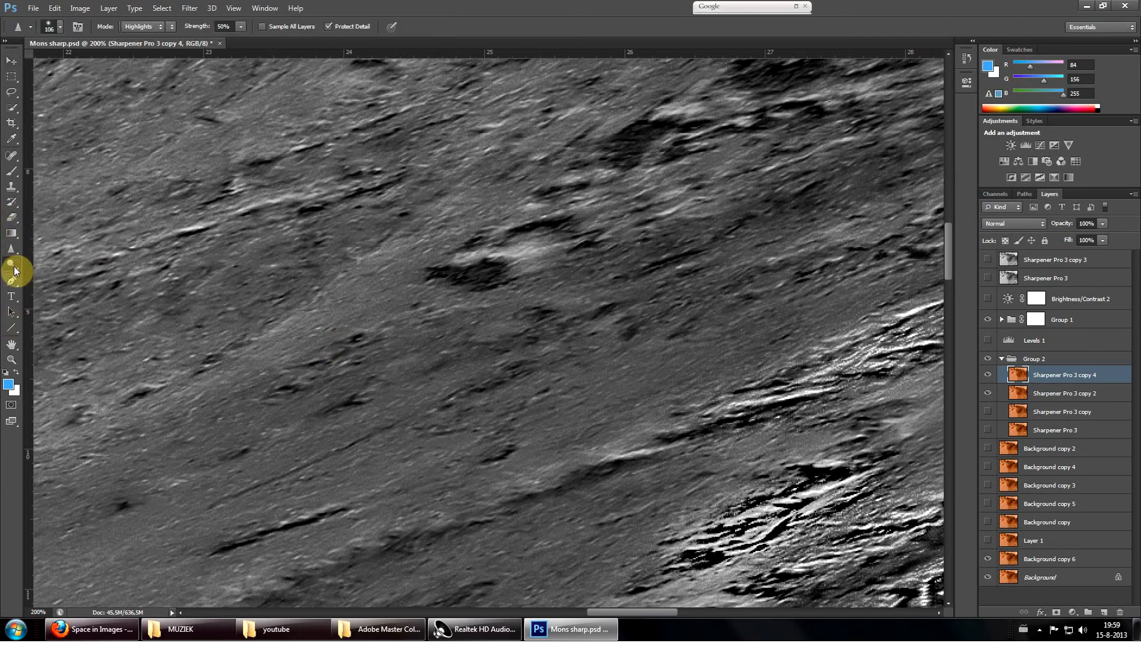
right_click(13, 270)
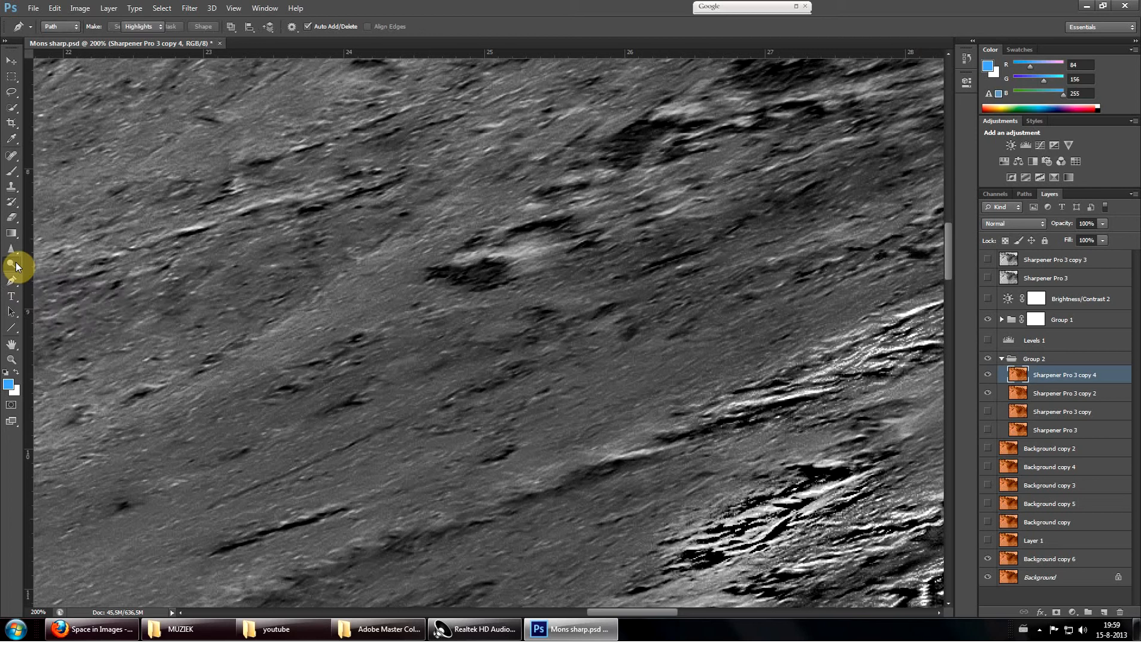
right_click(15, 262)
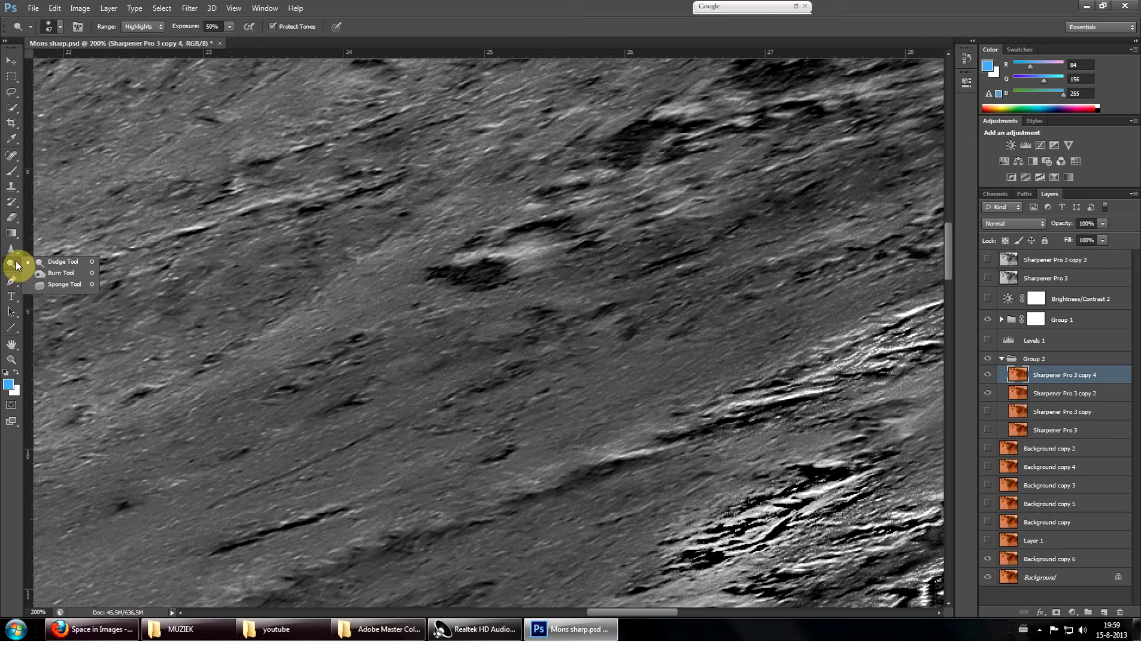
right_click(15, 159)
click(71, 175)
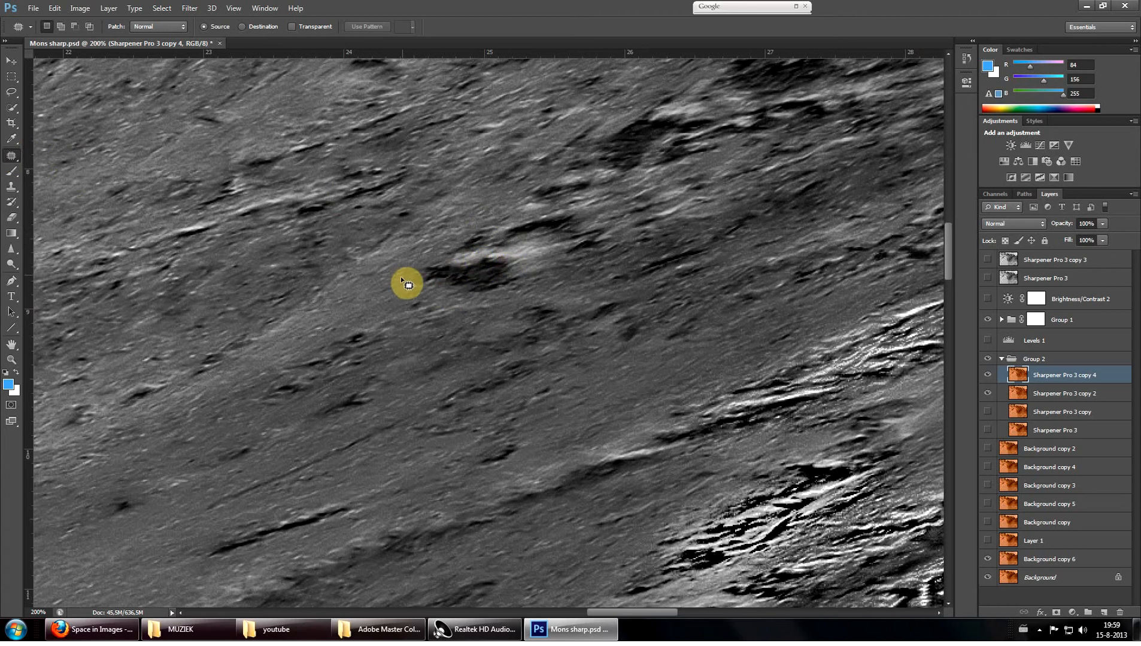
Outline the dark spot near the centre and patch it with clean texture from a neighbouring area
mouse_move(407, 277)
mouse_down()
mouse_move(476, 267)
mouse_move(423, 263)
mouse_up()
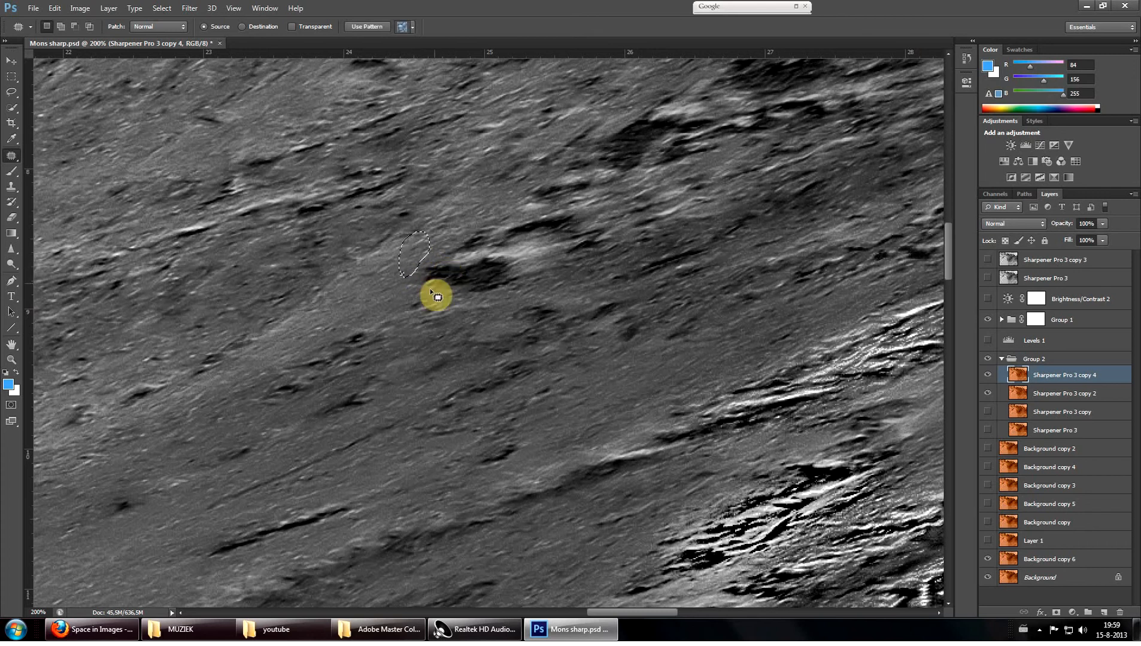
key(ctrl+d)
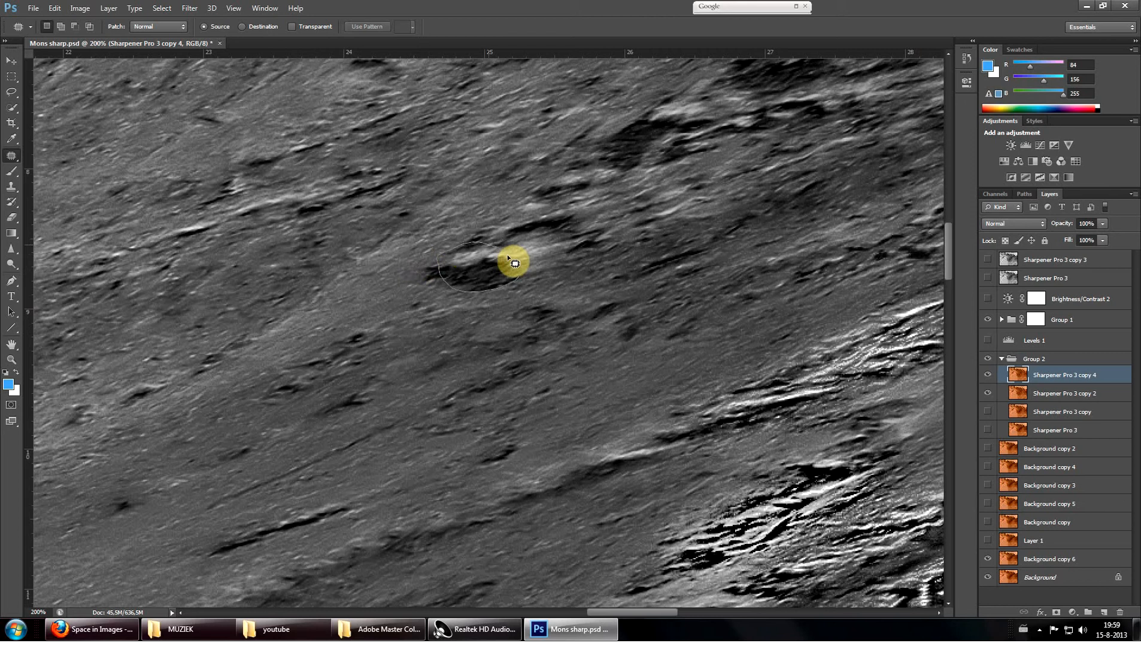
drag(490, 290, 388, 298)
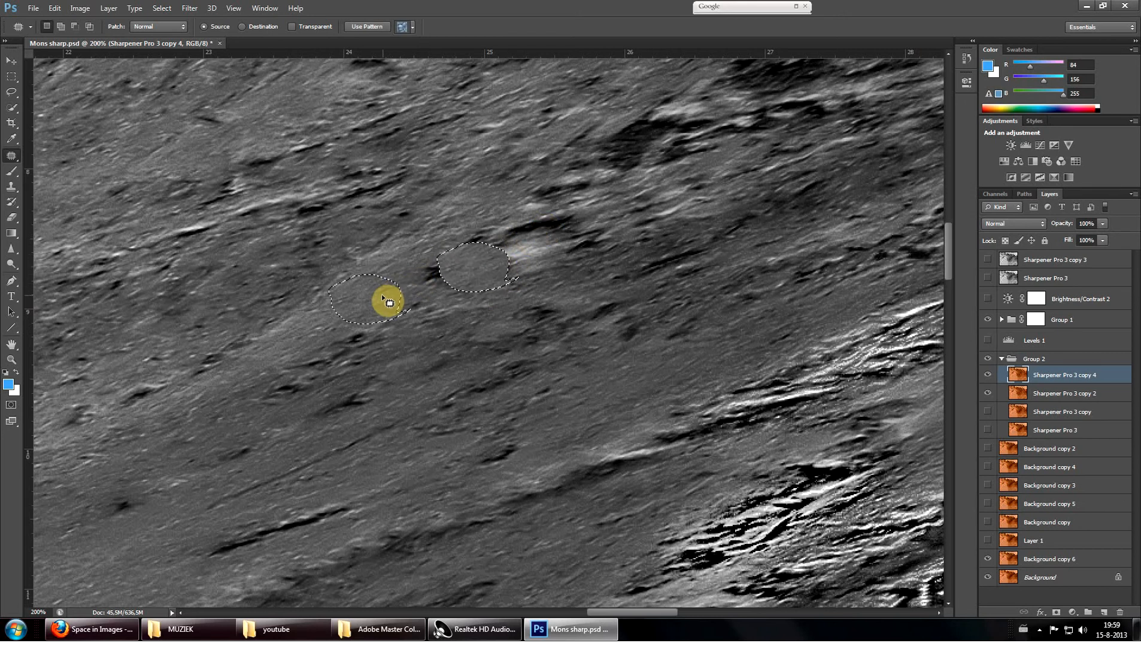
drag(473, 276, 446, 318)
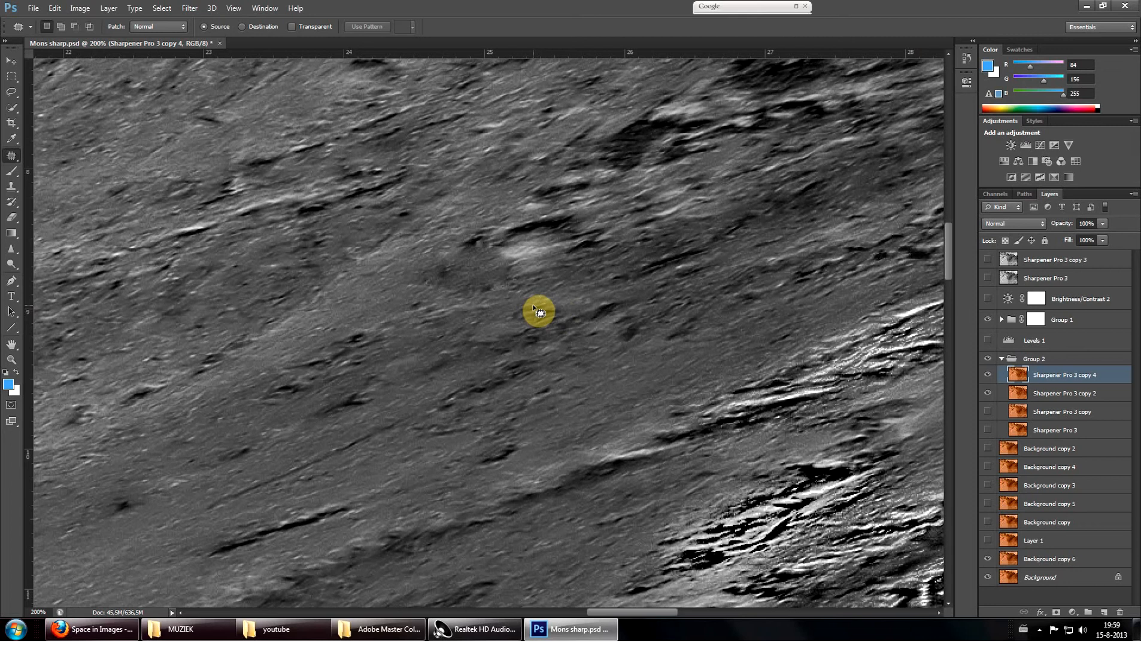
scroll(612, 304, up, 1)
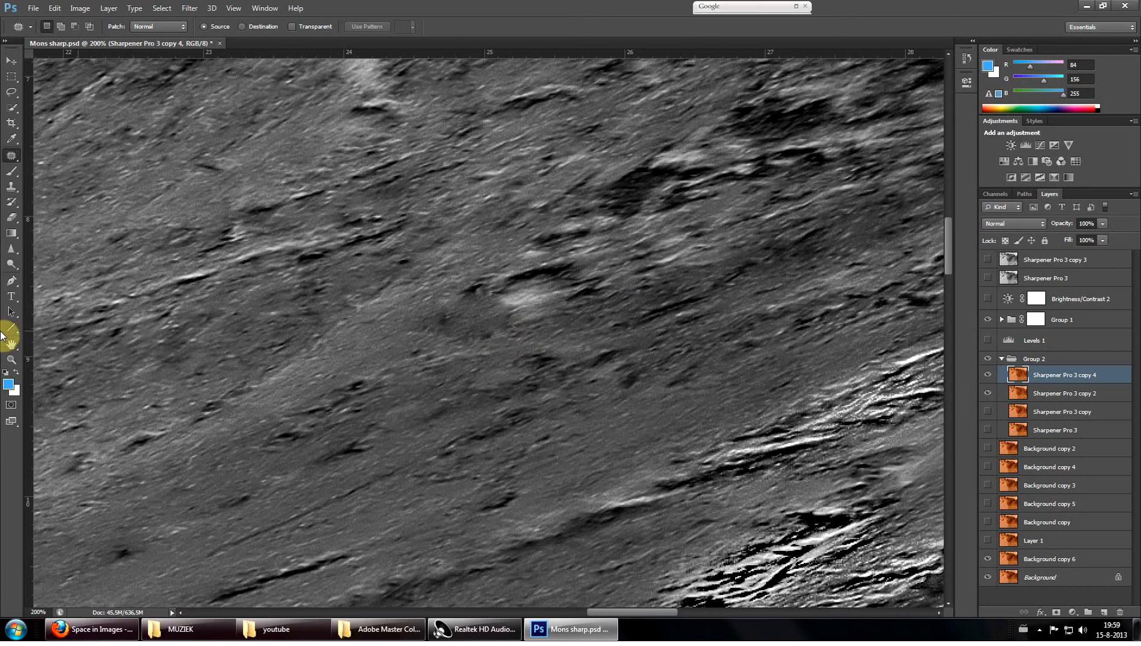
Zoom to 400% on the crater, hide Sharpener Pro 3 copy 4 and work on copy 2
click(11, 360)
click(539, 321)
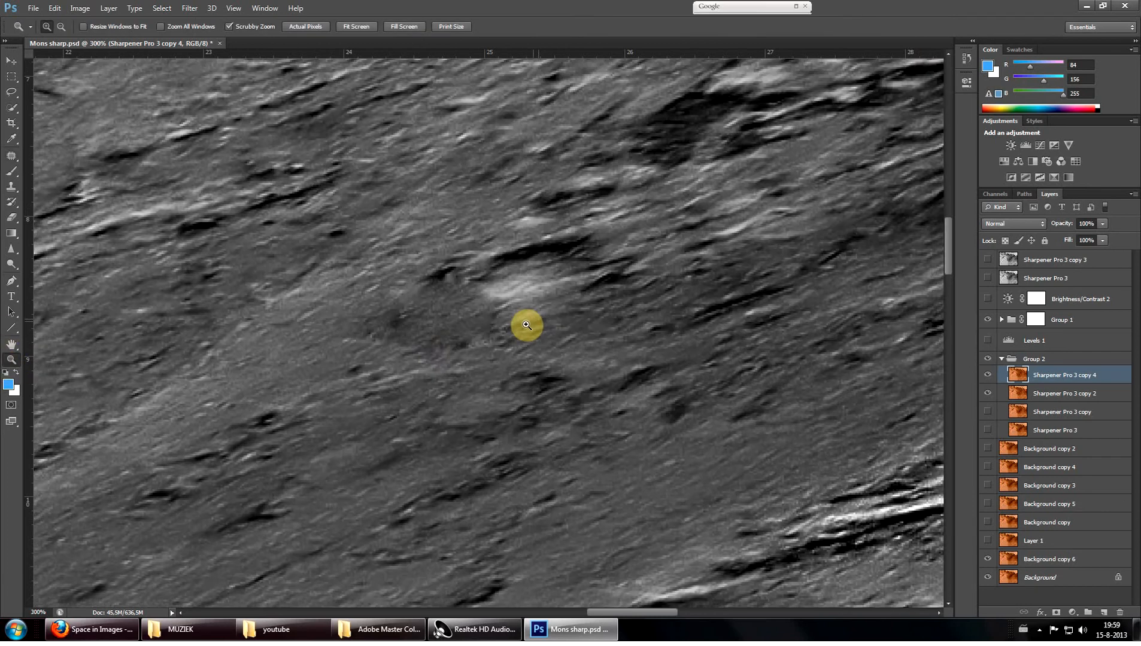
click(453, 345)
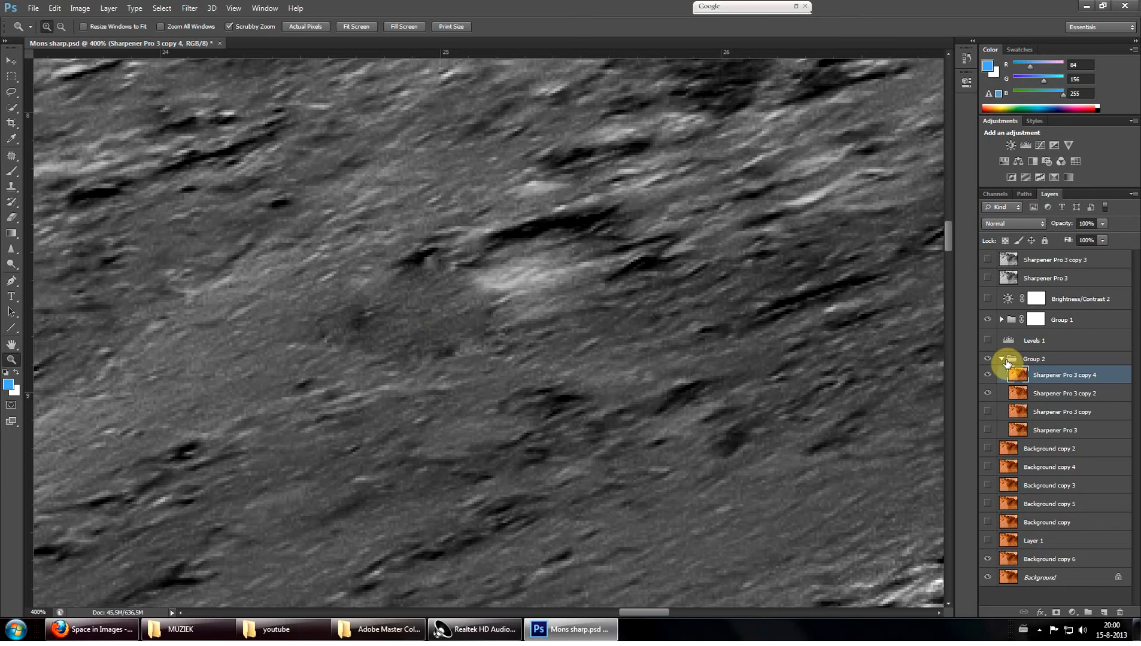
click(985, 377)
click(1061, 393)
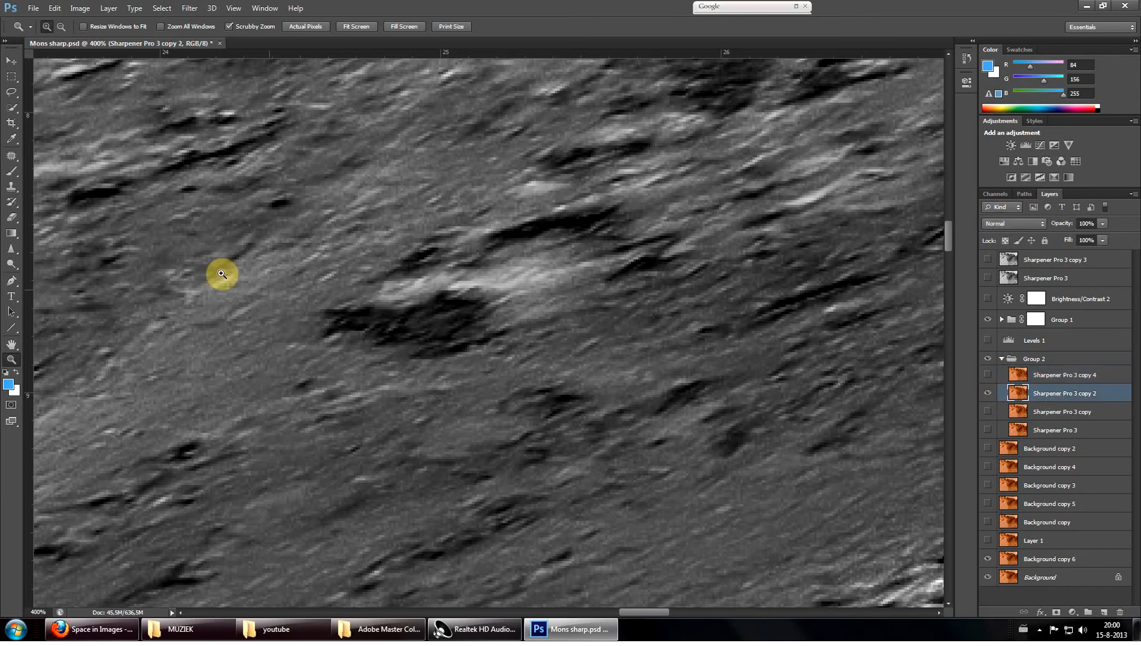
Dodge the highlights along the central crater ridge, then sharpen the brightened ridge
click(13, 265)
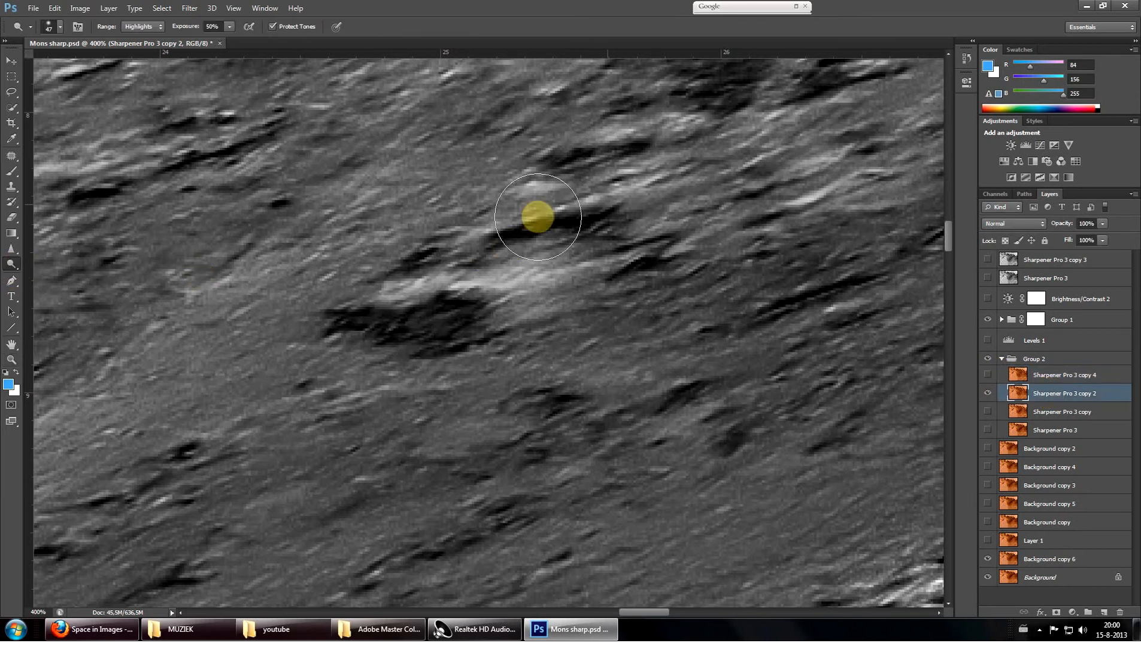
drag(474, 222, 383, 214)
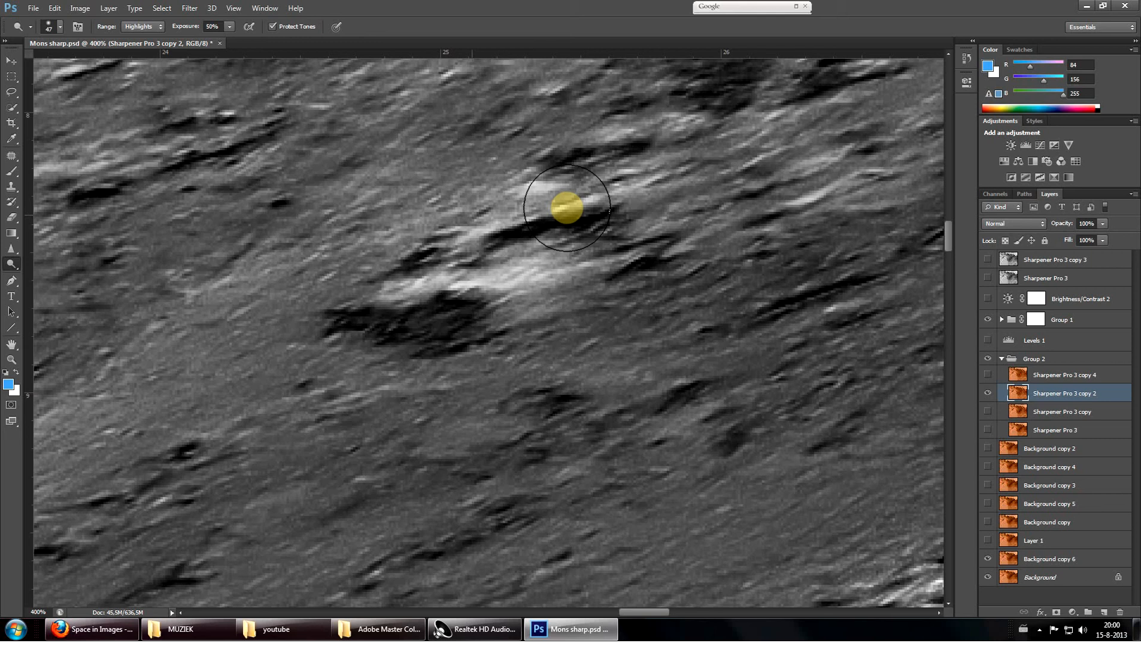
mouse_move(562, 205)
mouse_down()
mouse_move(501, 210)
mouse_move(607, 214)
mouse_up()
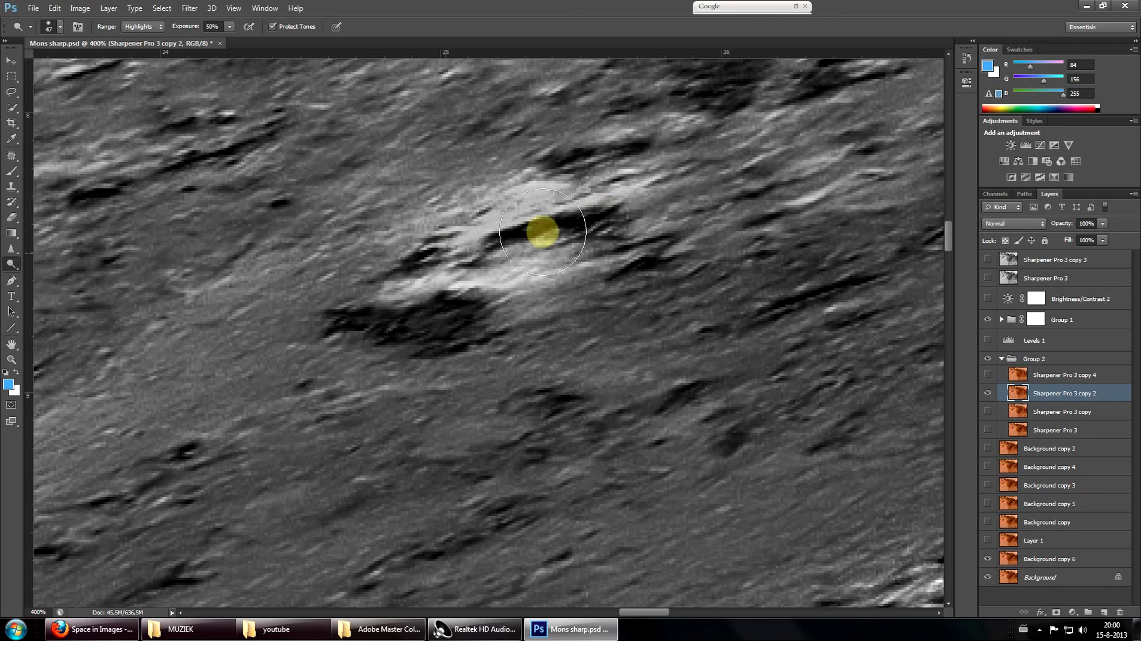
click(13, 258)
drag(482, 232, 608, 233)
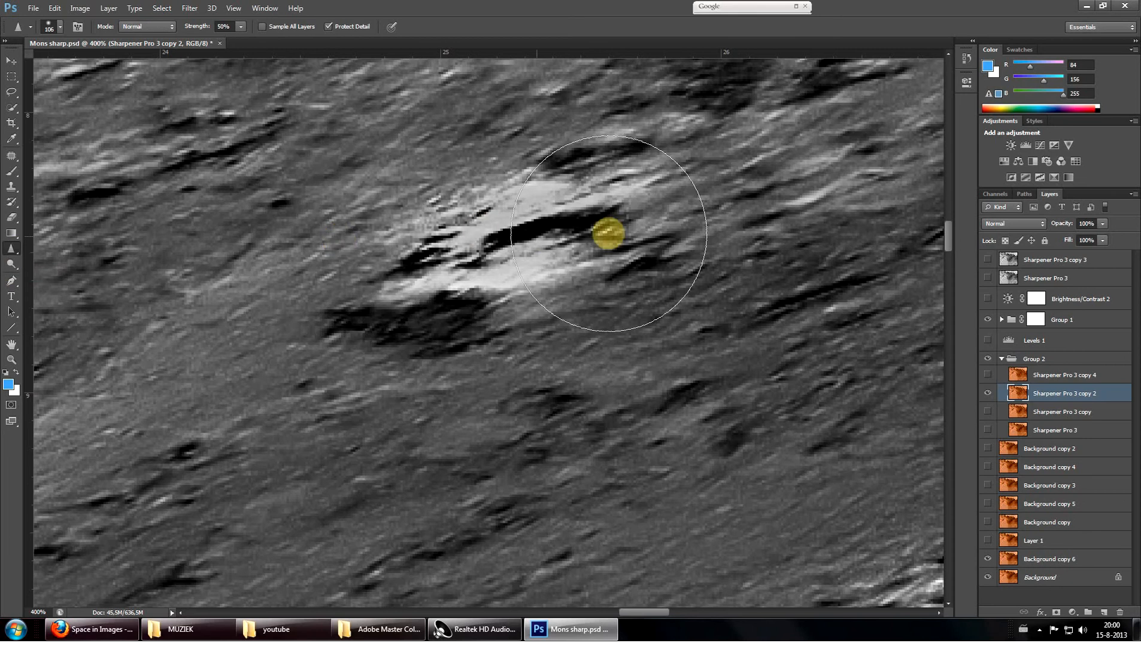
scroll(695, 241, up, 3)
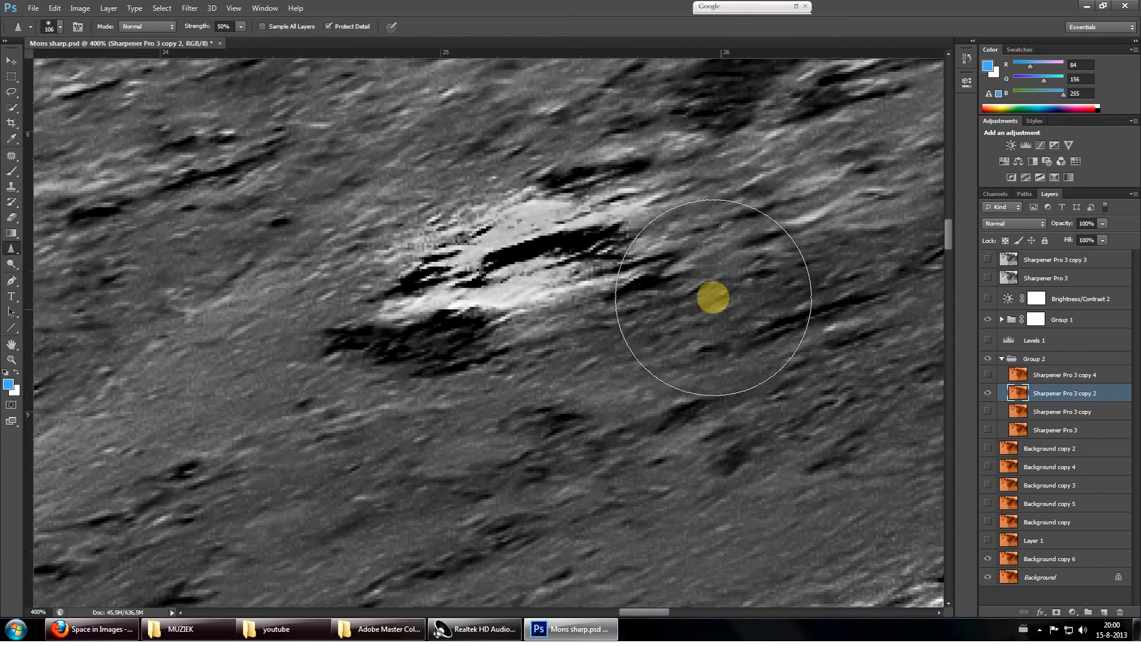
scroll(713, 299, up, 3)
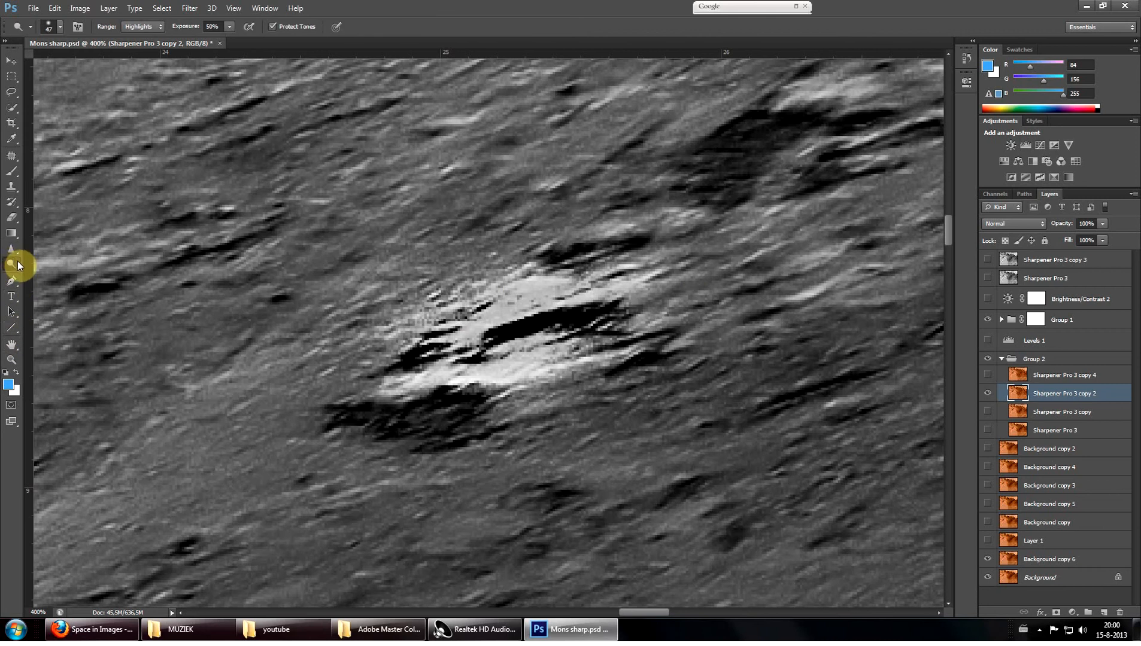
scroll(450, 367, up, 2)
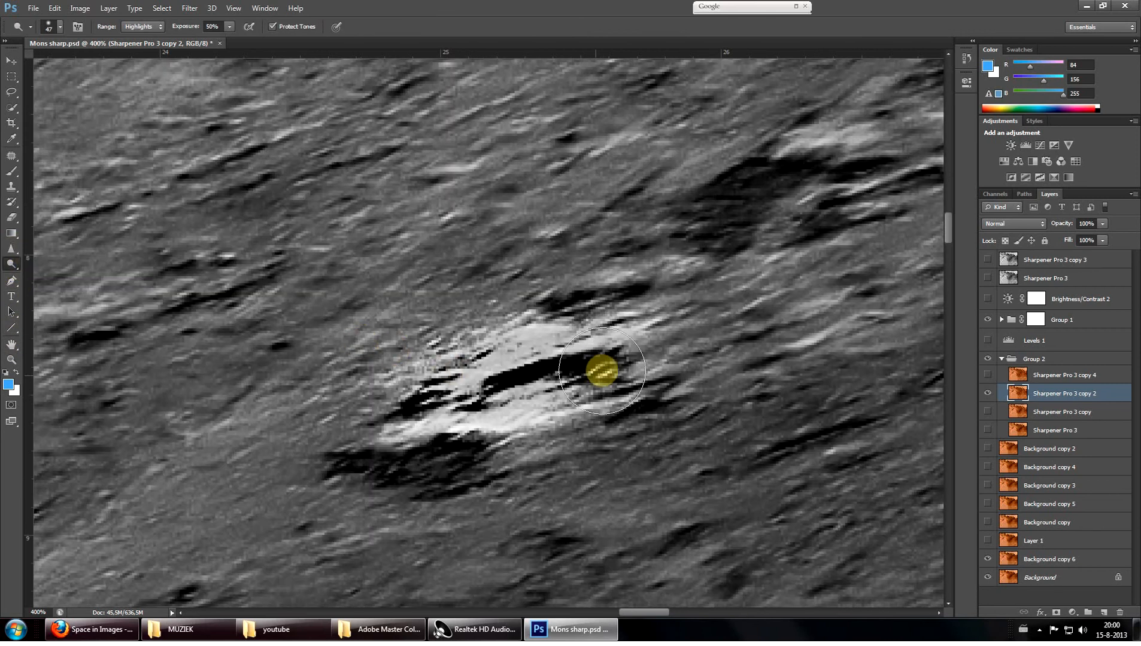
scroll(623, 338, up, 4)
scroll(706, 331, up, 1)
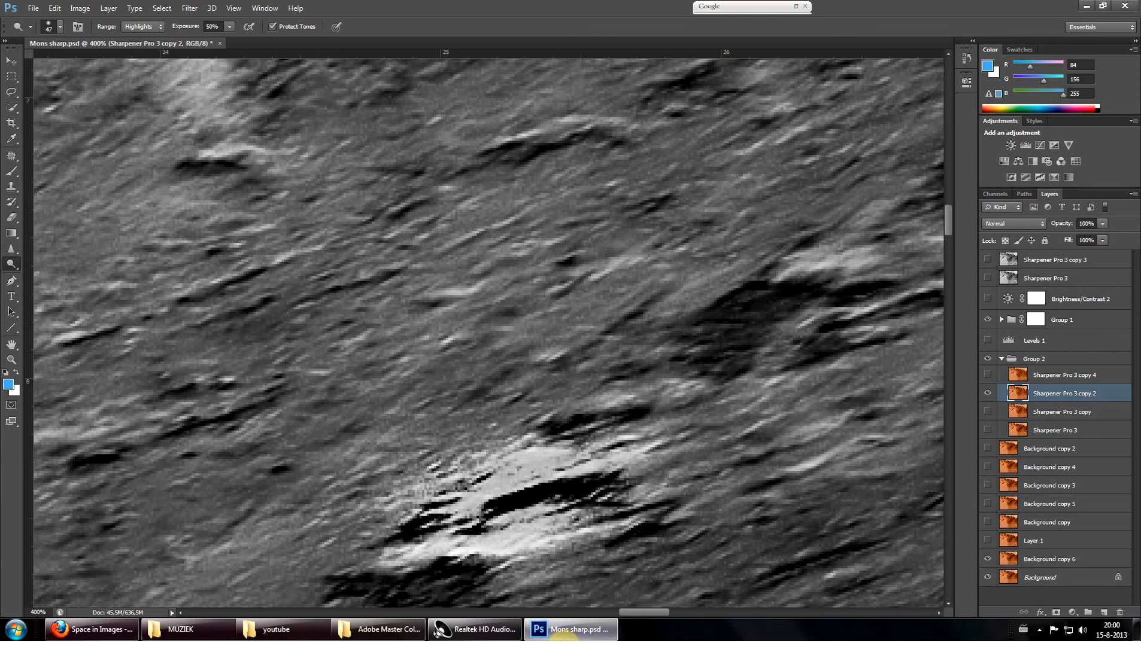
drag(652, 610, 672, 609)
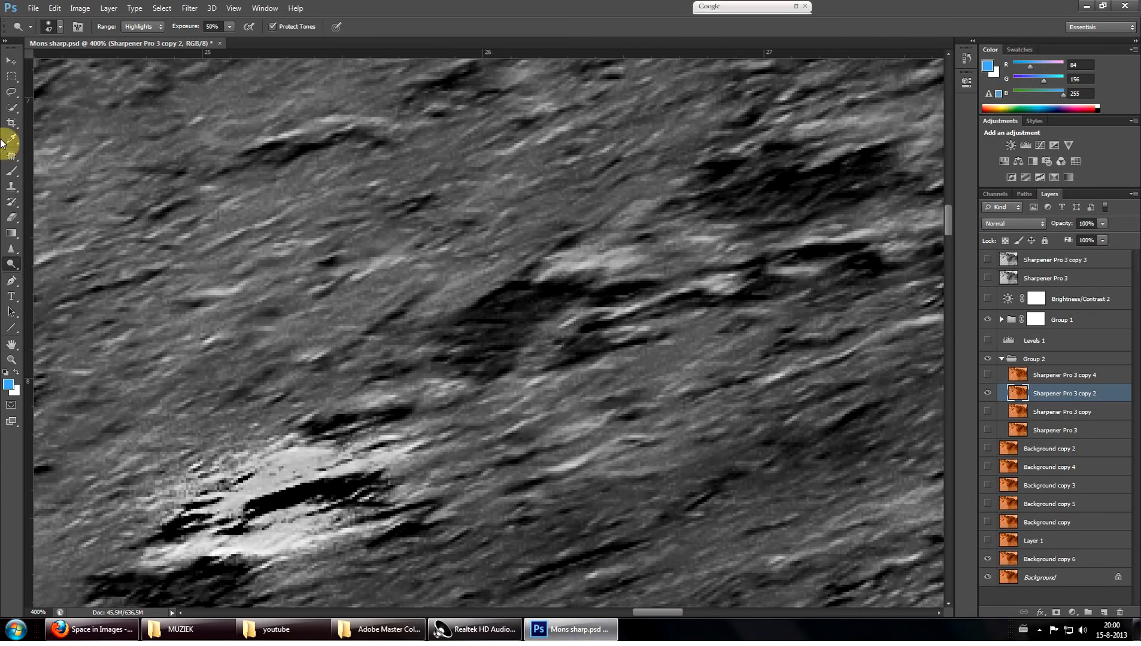
Dodge highlights along the lower-left, central, upper and right-hand ridges
key(v)
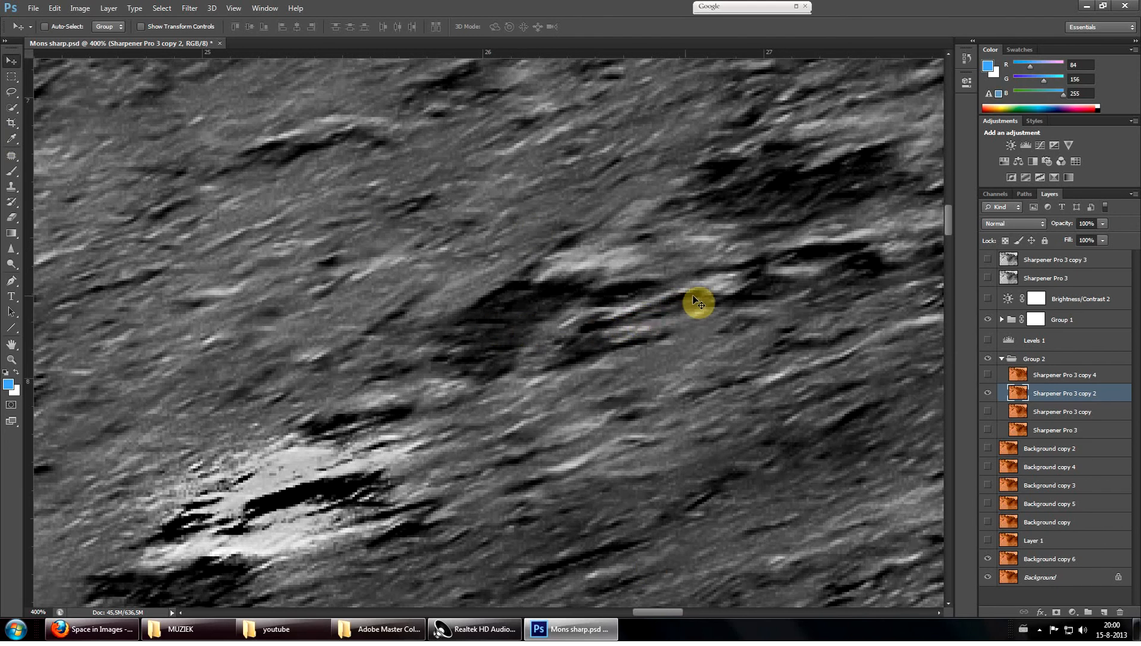
scroll(708, 305, up, 1)
drag(658, 610, 678, 611)
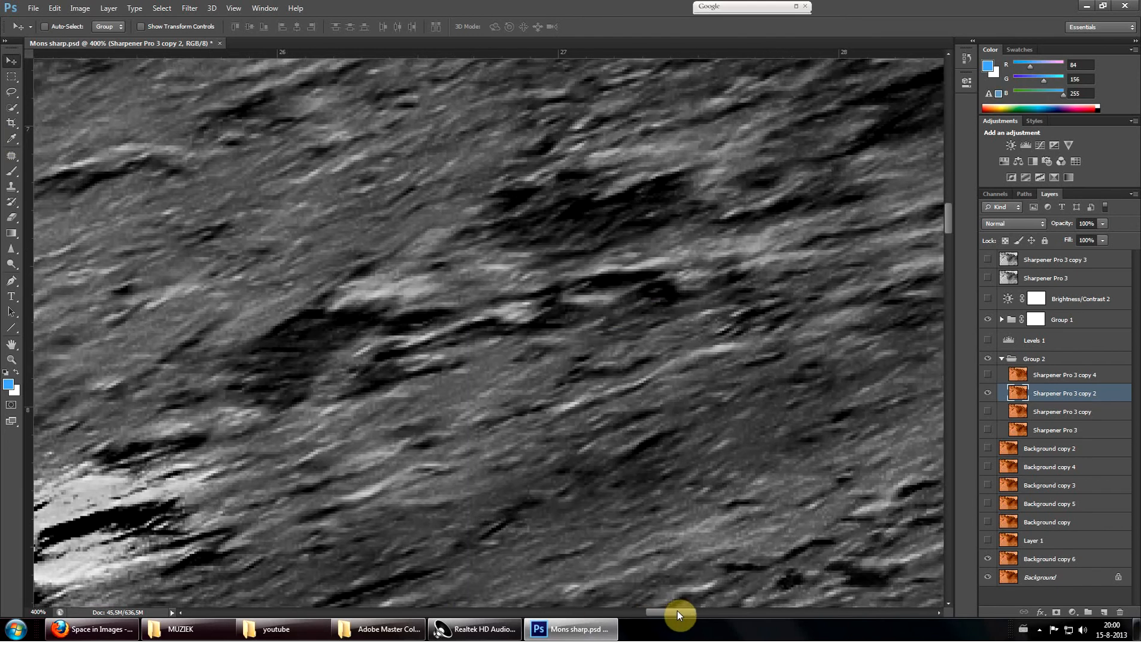
scroll(624, 529, up, 3)
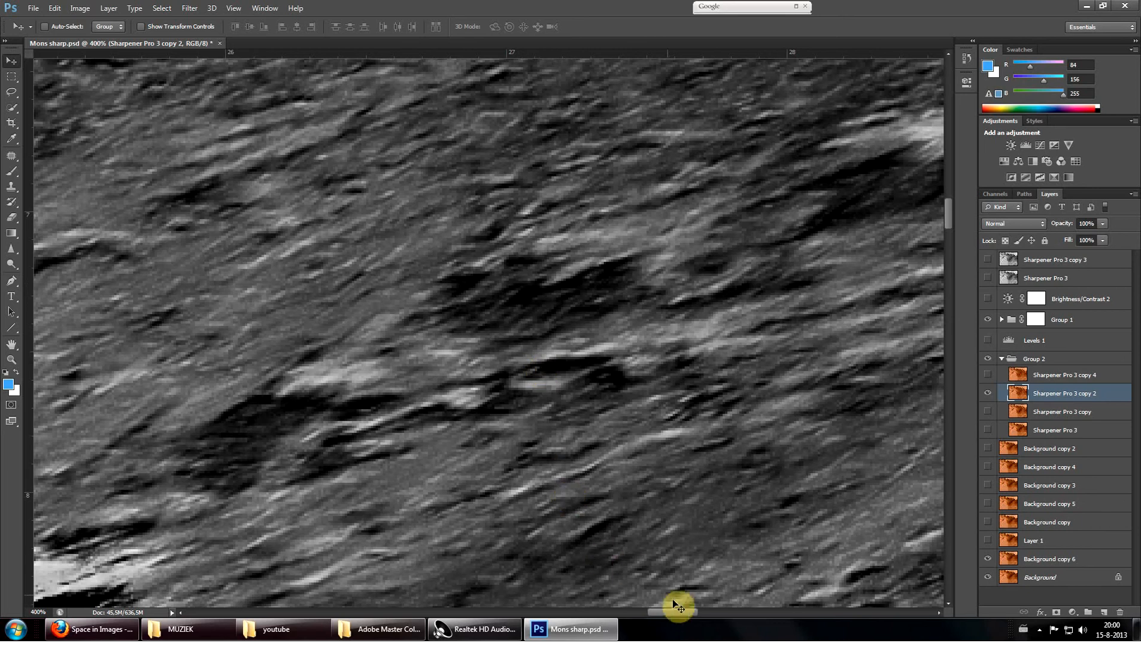
drag(673, 608, 669, 608)
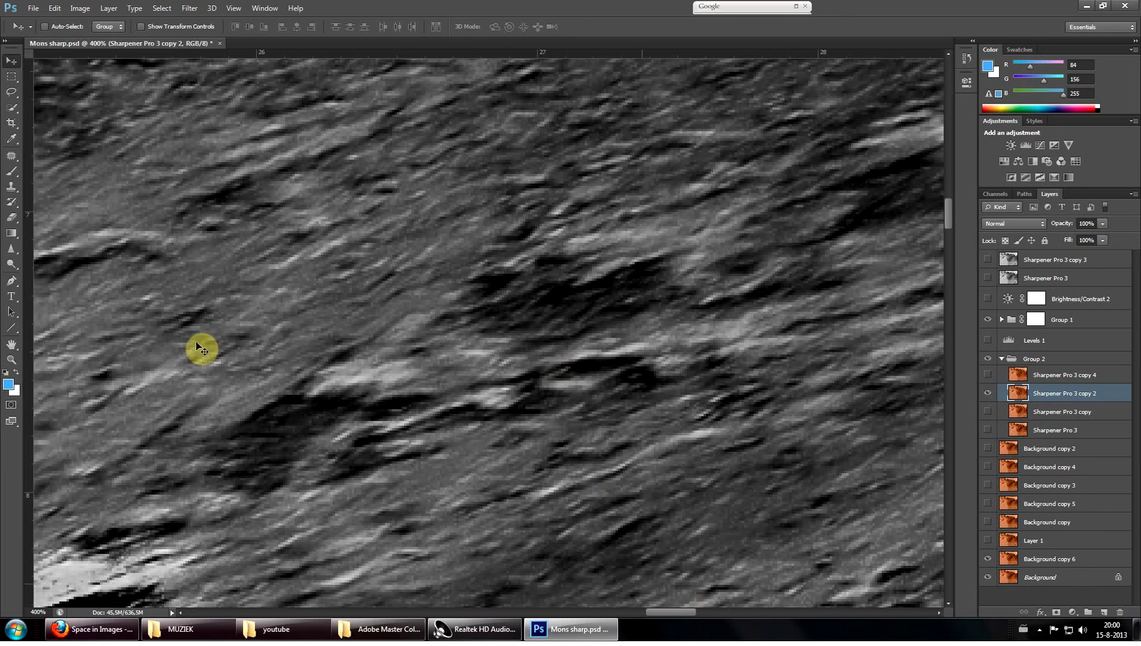
click(12, 249)
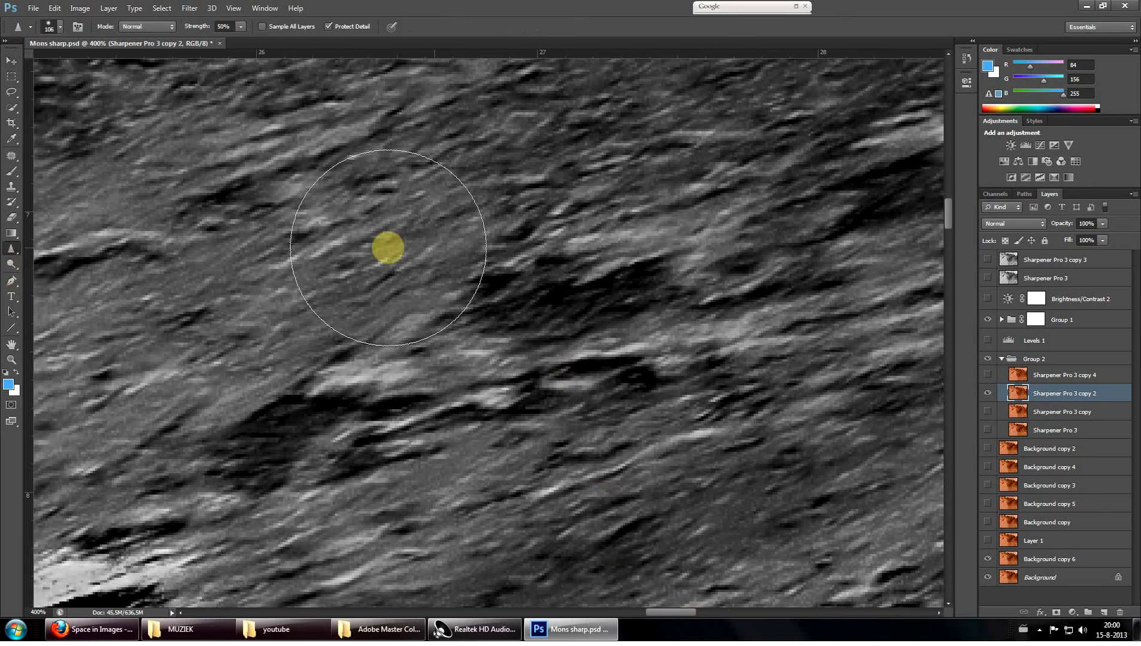
click(11, 270)
mouse_move(310, 450)
mouse_down()
mouse_move(204, 471)
mouse_move(288, 425)
mouse_move(450, 412)
mouse_up()
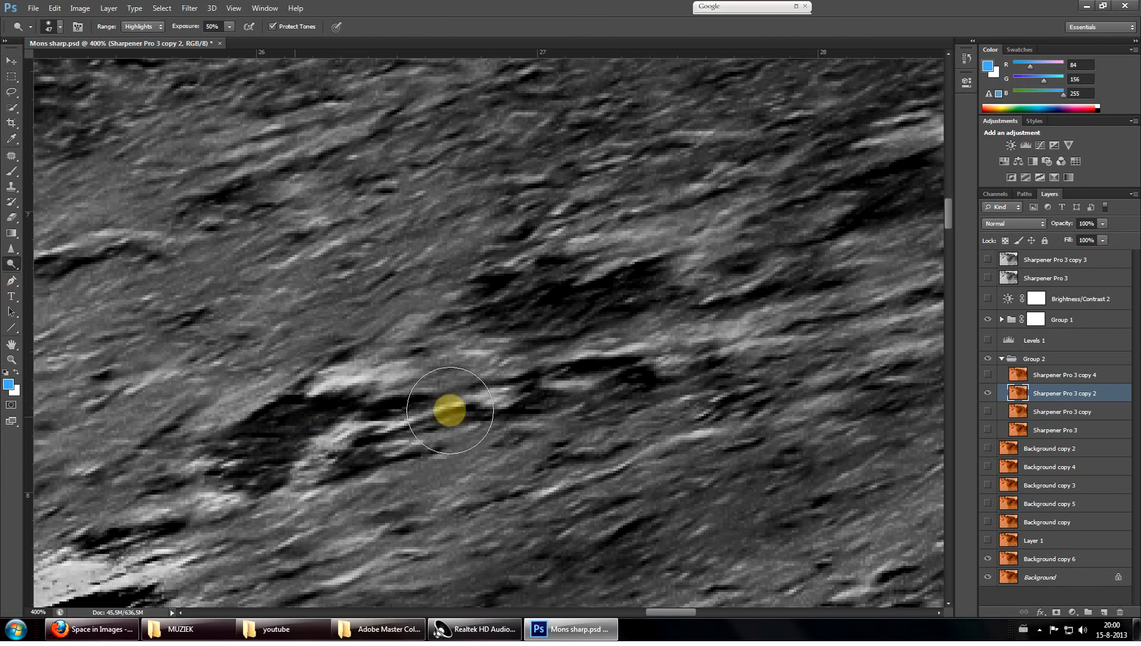
mouse_move(316, 411)
mouse_down()
mouse_move(262, 427)
mouse_move(292, 413)
mouse_move(428, 427)
mouse_move(392, 378)
mouse_up()
mouse_move(571, 347)
mouse_down()
mouse_move(597, 268)
mouse_move(571, 298)
mouse_move(623, 285)
mouse_move(499, 302)
mouse_move(588, 307)
mouse_up()
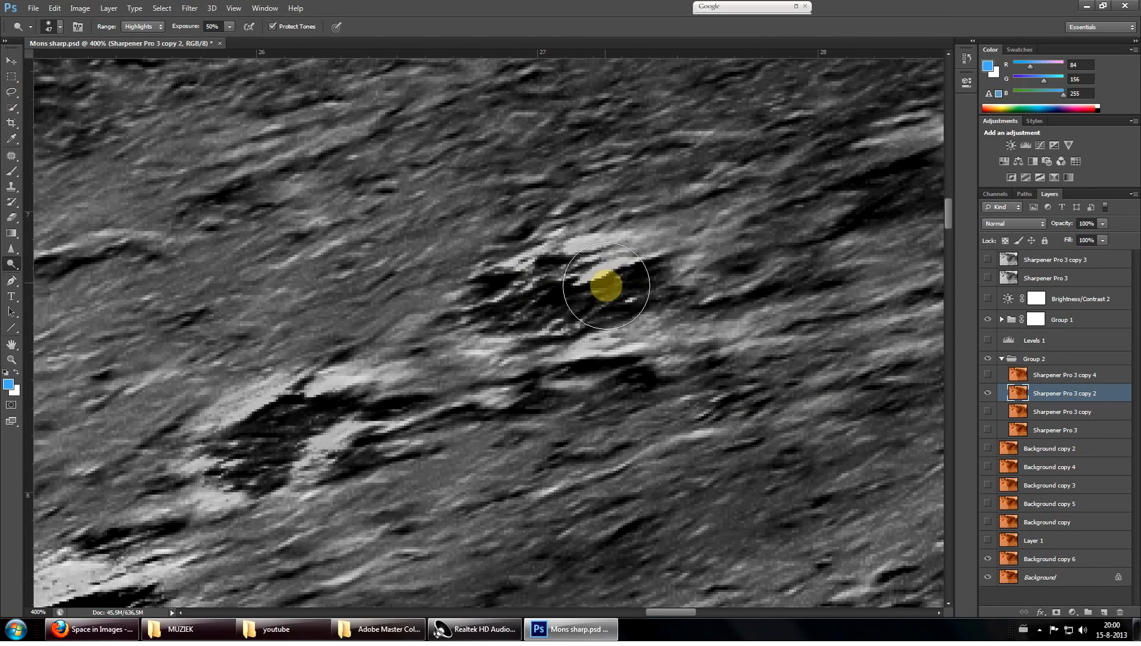
mouse_move(641, 276)
mouse_down()
mouse_move(855, 195)
mouse_move(838, 232)
mouse_up()
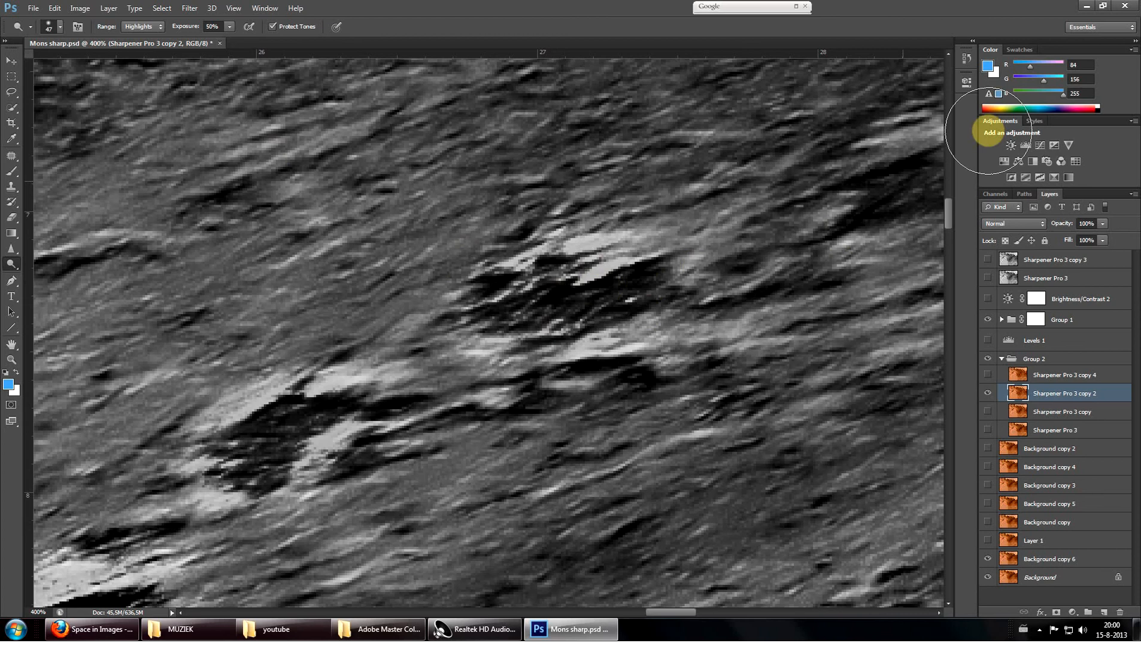
mouse_move(651, 343)
mouse_down()
mouse_move(749, 316)
mouse_move(878, 334)
mouse_move(633, 462)
mouse_up()
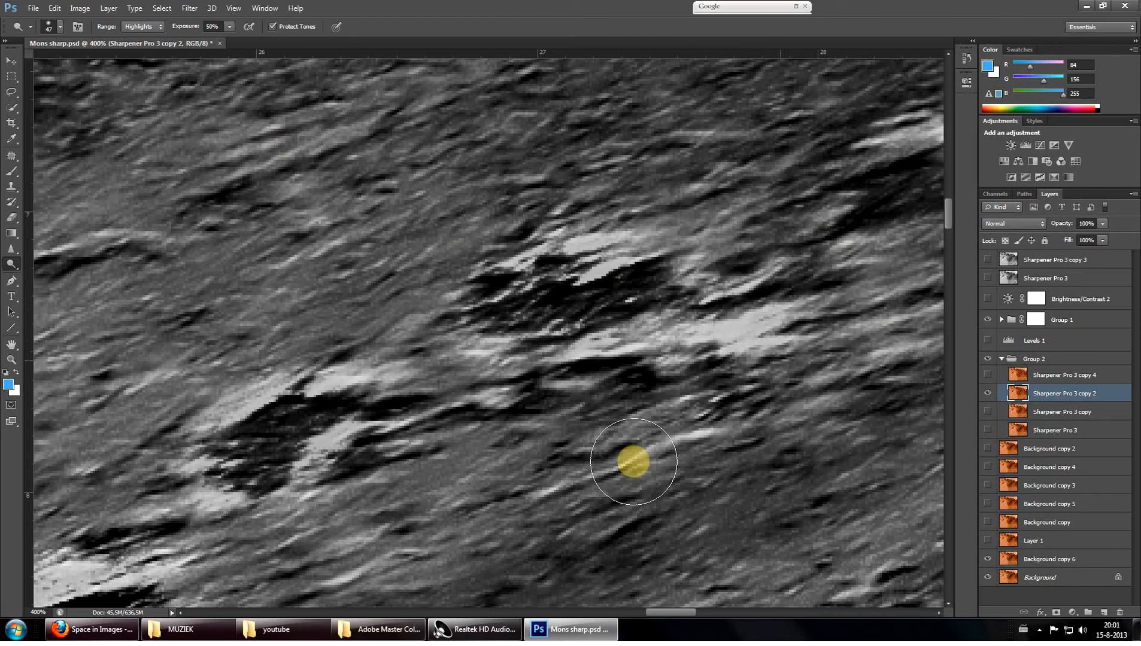
Sharpen the ridge from lower left to centre and the lower ridge texture
click(13, 258)
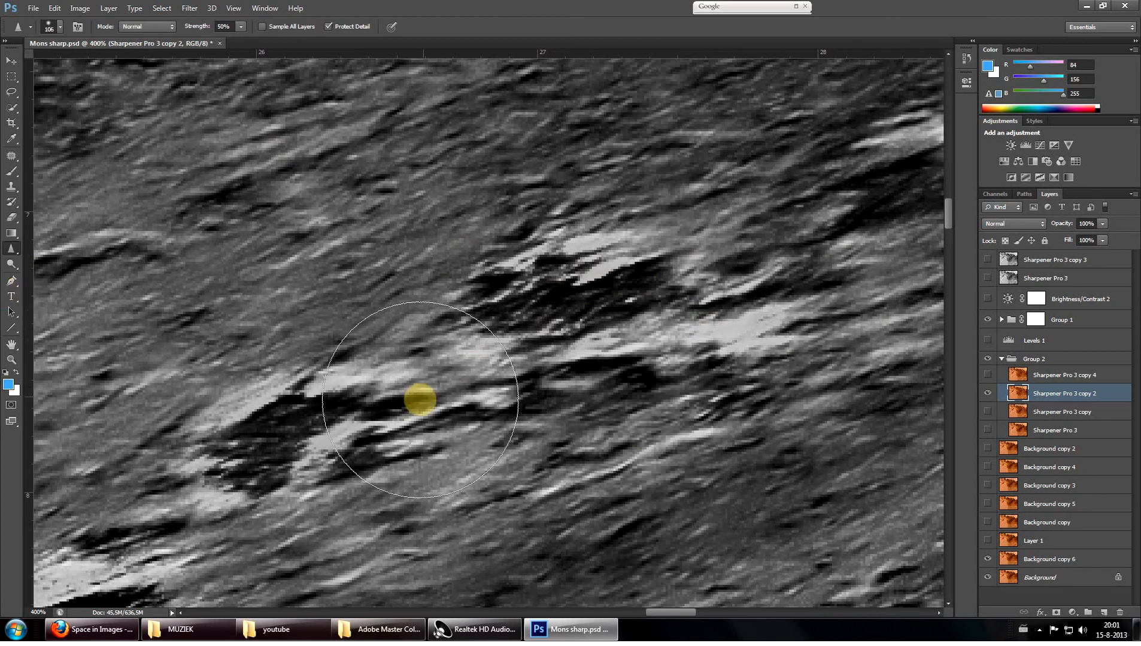
mouse_move(419, 400)
mouse_down()
mouse_move(321, 437)
mouse_move(562, 378)
mouse_move(633, 347)
mouse_move(677, 243)
mouse_move(472, 249)
mouse_up()
scroll(687, 245, up, 2)
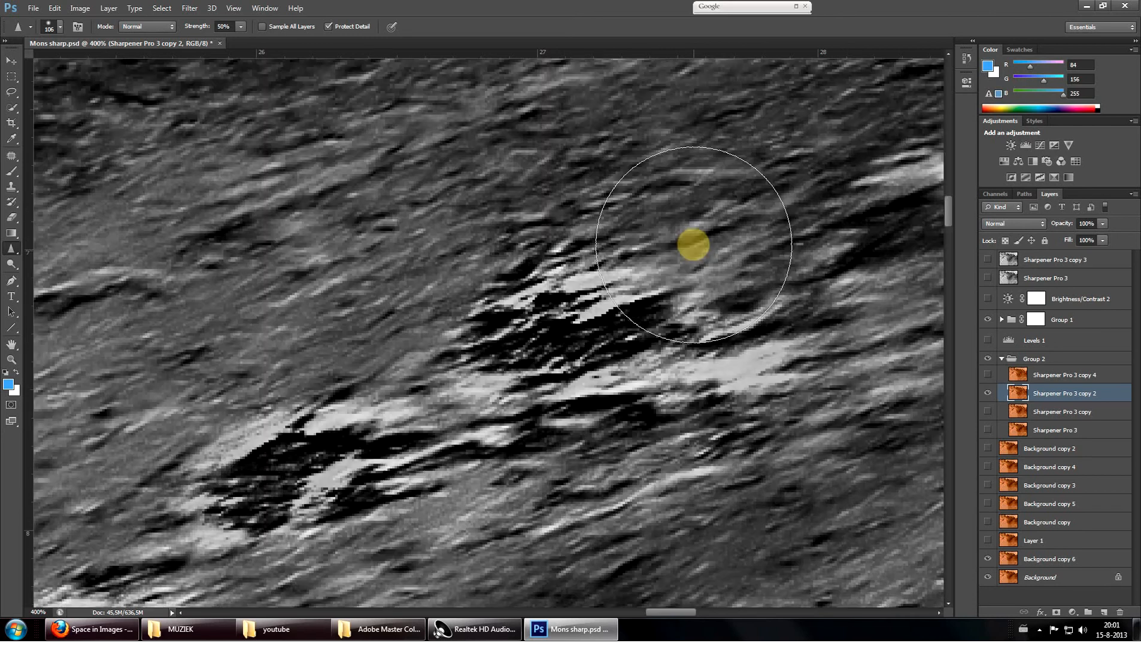
scroll(534, 268, down, 3)
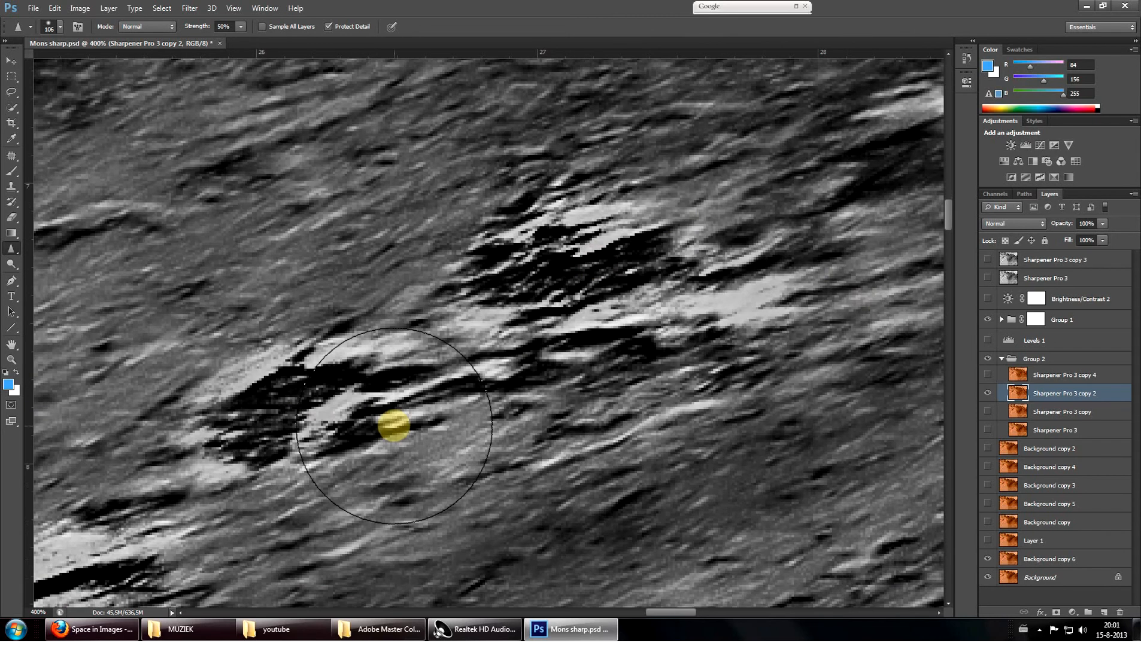
mouse_move(326, 474)
mouse_down()
mouse_move(374, 445)
mouse_move(437, 441)
mouse_move(410, 436)
mouse_move(337, 475)
mouse_up()
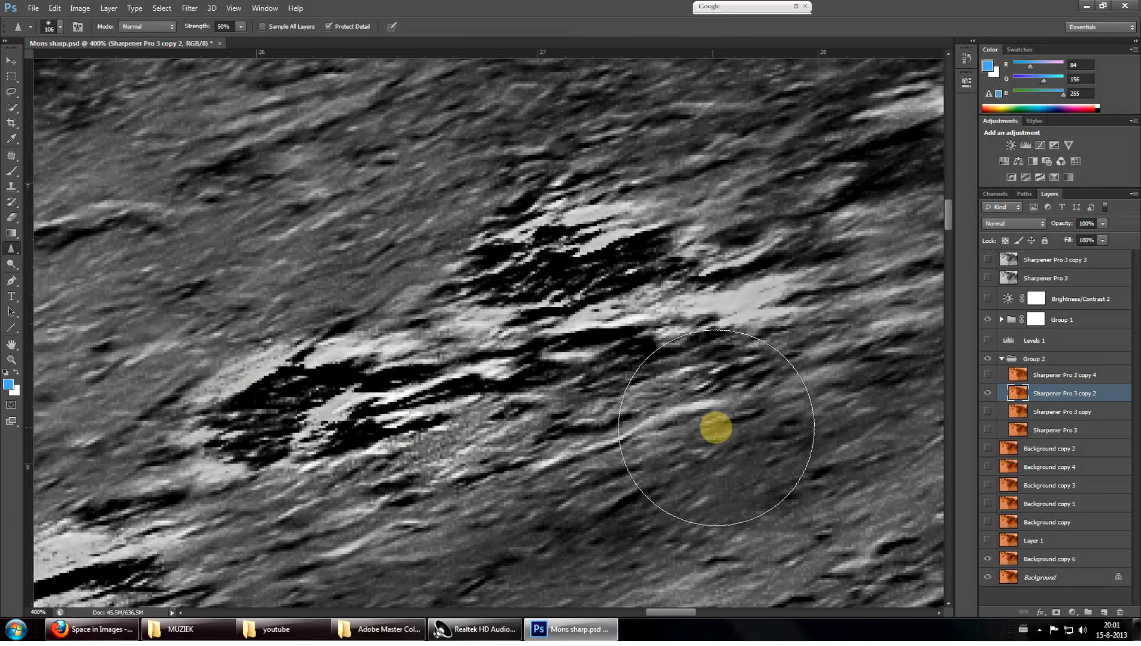
scroll(712, 427, up, 4)
scroll(744, 401, up, 3)
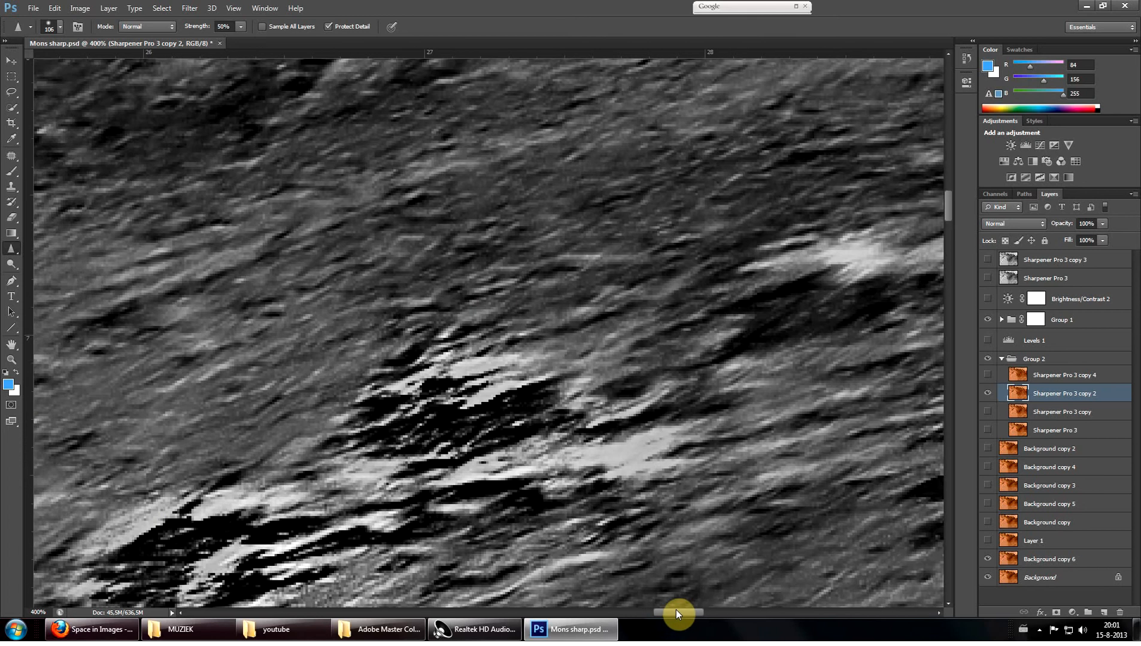
drag(664, 613, 690, 613)
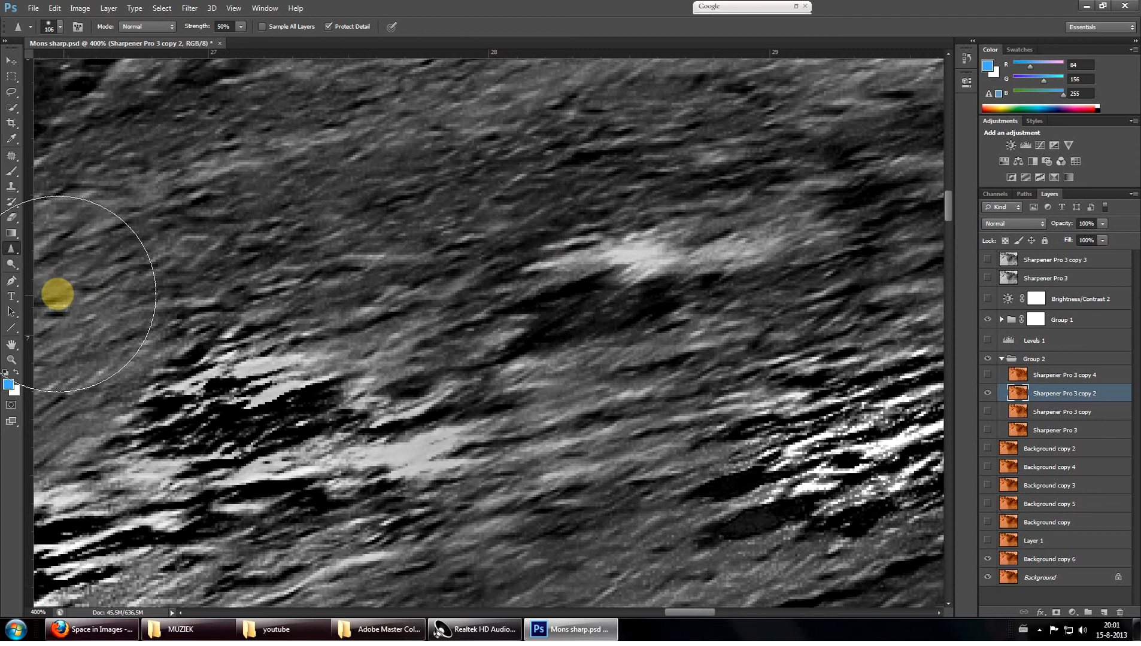
click(17, 263)
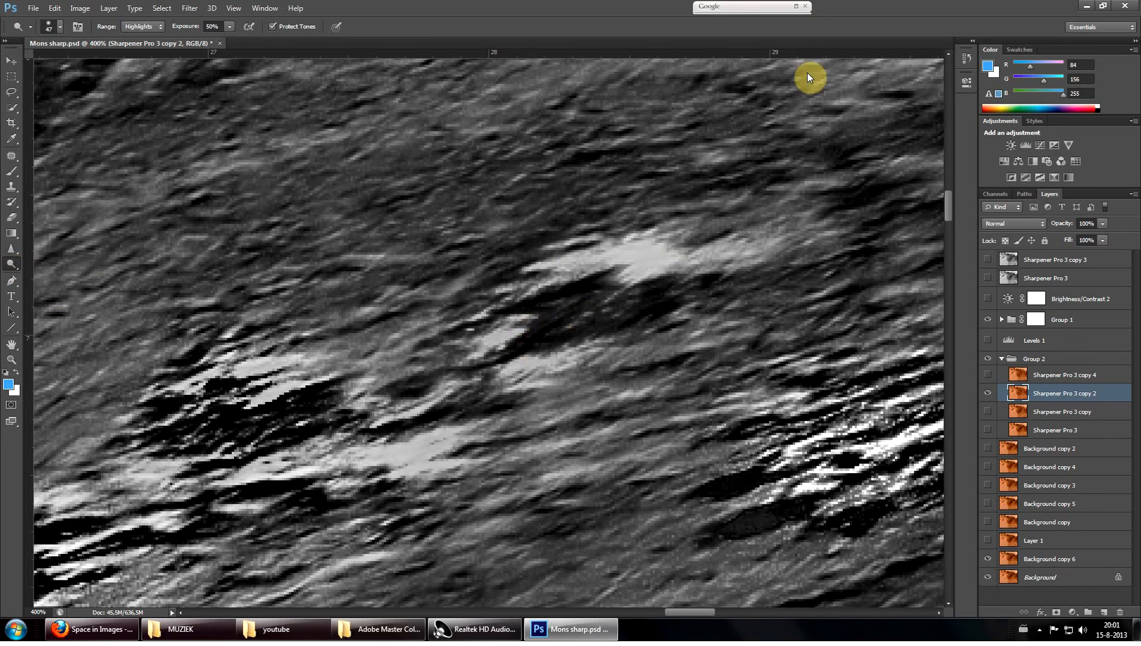
Hide the sharpened layer, work on Background copy 6 and dodge highlights around the central rocks and upper-right ridge
click(987, 394)
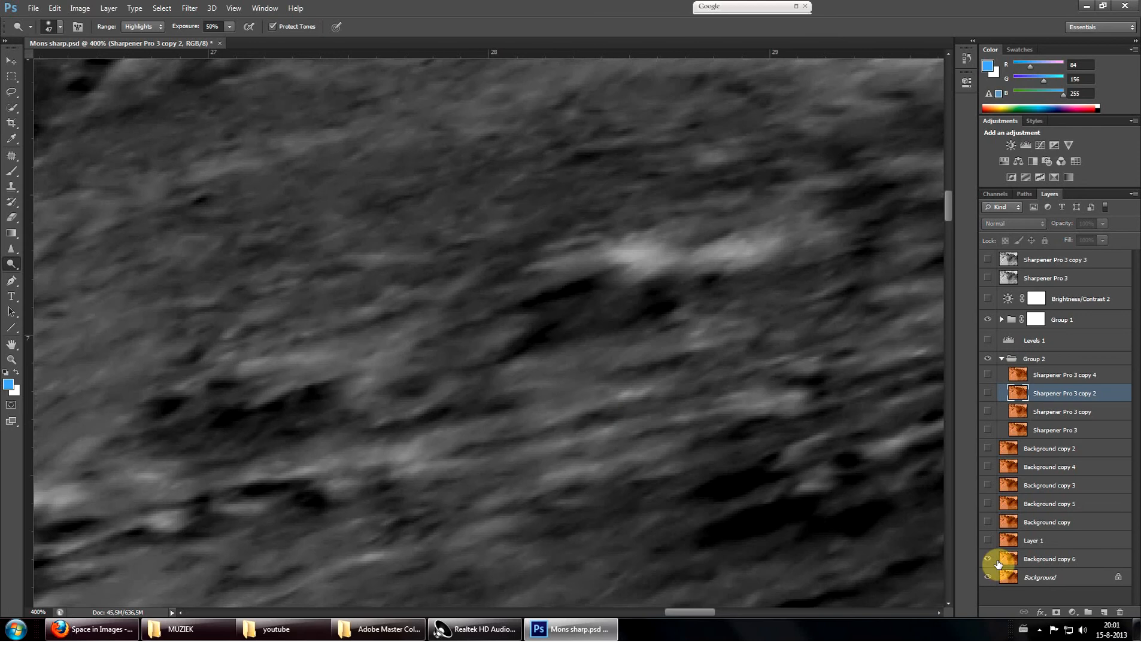
scroll(580, 419, down, 1)
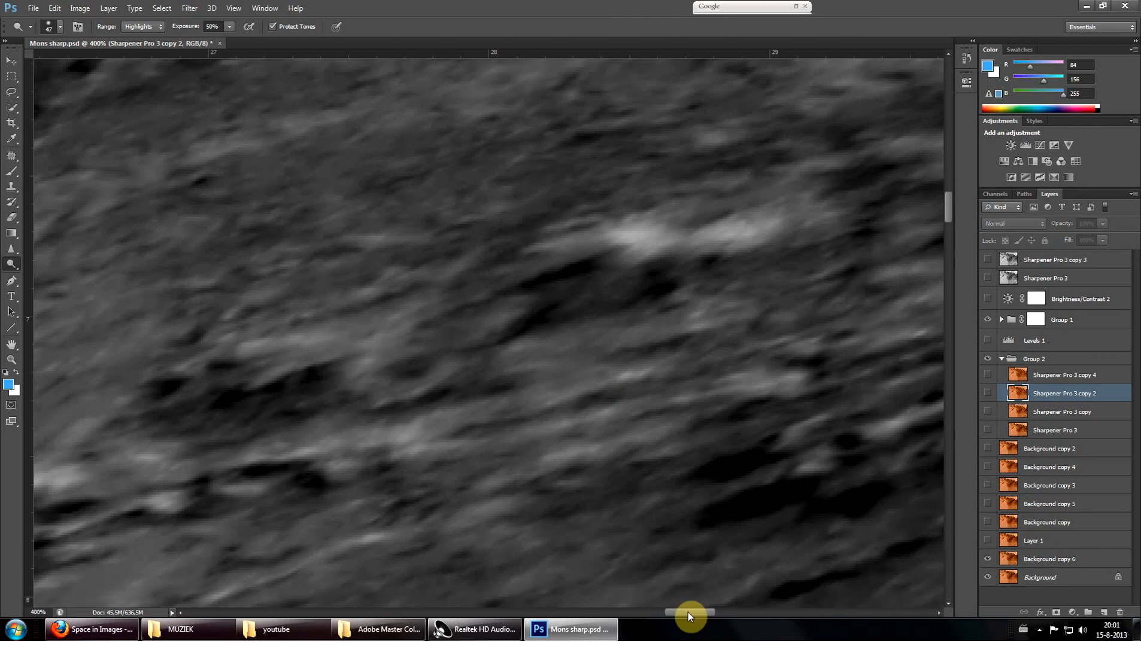
drag(688, 611, 671, 611)
scroll(585, 447, down, 2)
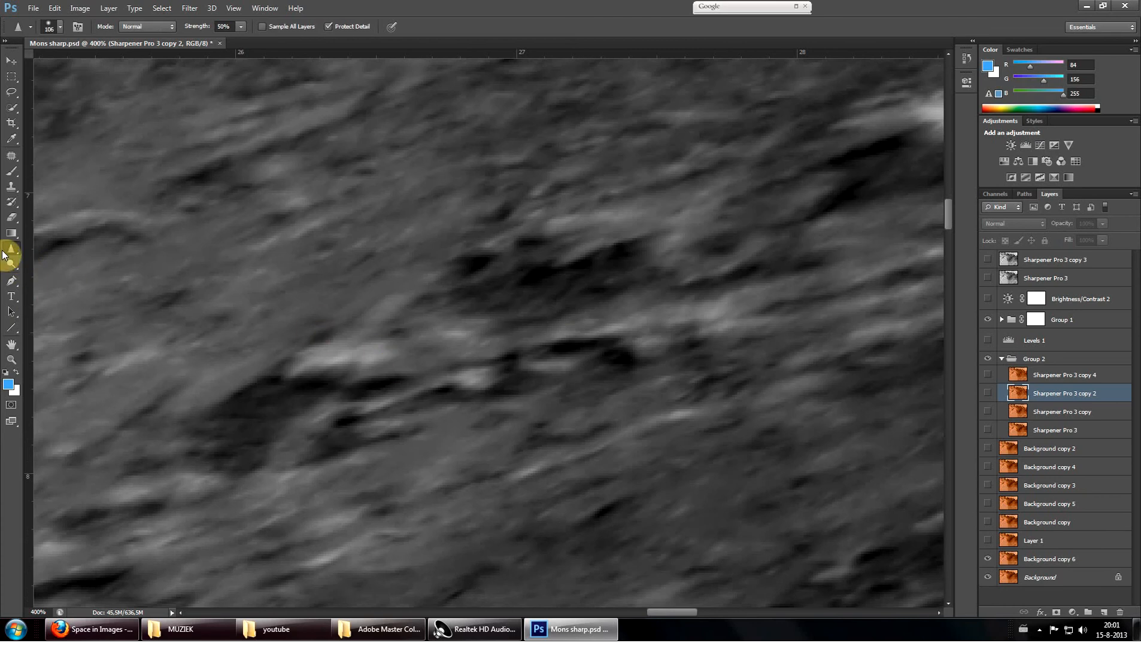
click(1039, 559)
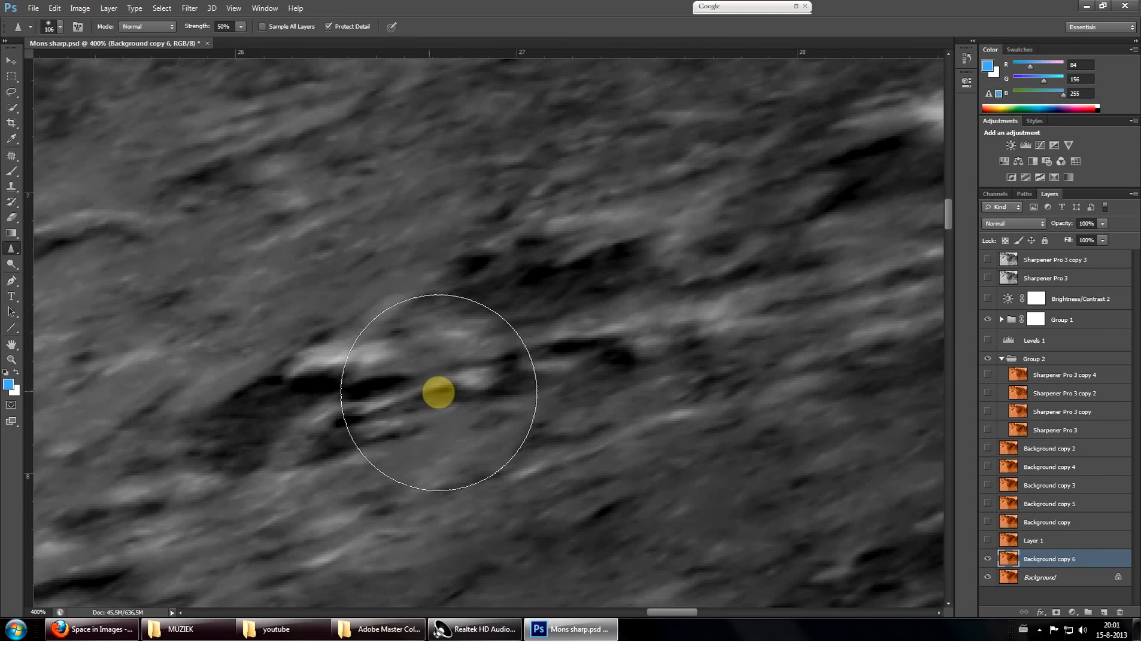
click(13, 258)
mouse_move(348, 356)
mouse_down()
mouse_move(294, 463)
mouse_move(580, 347)
mouse_move(521, 457)
mouse_move(330, 378)
mouse_move(263, 418)
mouse_move(258, 402)
mouse_move(570, 267)
mouse_move(549, 254)
mouse_move(557, 277)
mouse_move(611, 287)
mouse_move(481, 290)
mouse_move(638, 233)
mouse_up()
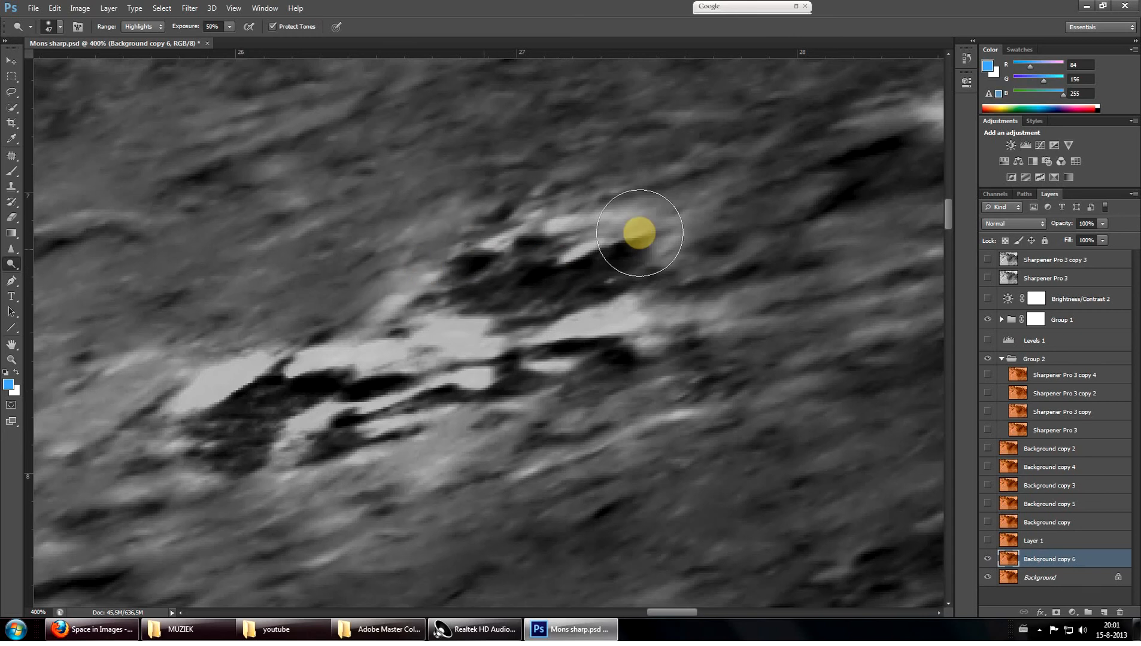
scroll(751, 232, up, 1)
mouse_move(893, 190)
mouse_down()
mouse_move(856, 227)
mouse_move(838, 183)
mouse_up()
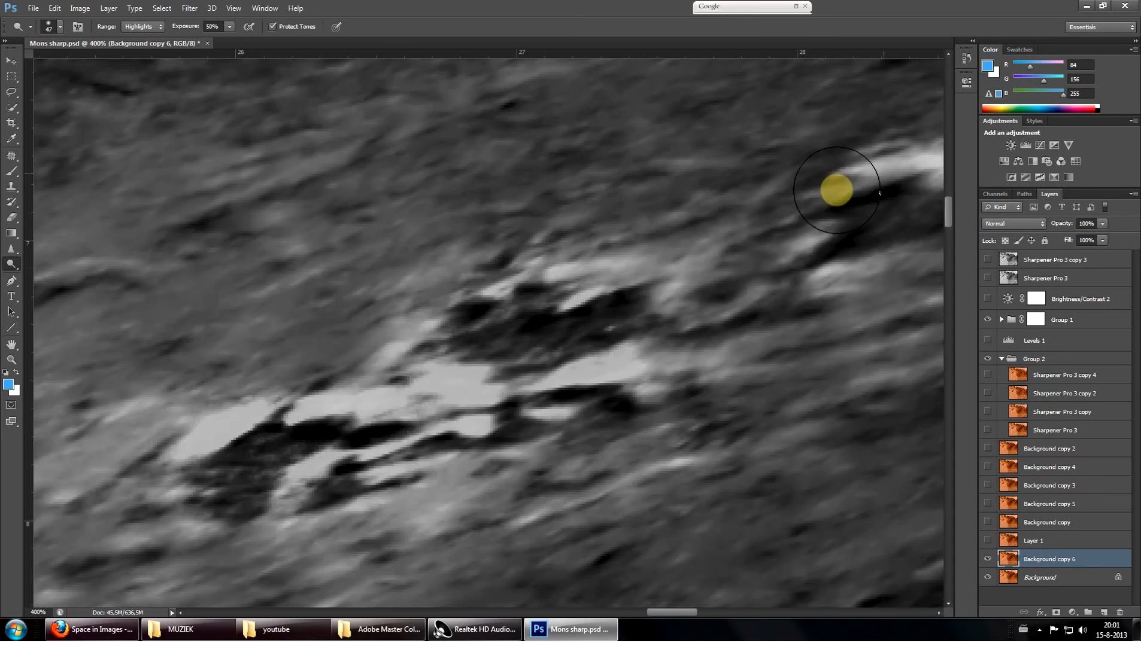
Sharpen the rock formations at the centre, above them and among the lower-left rocks
click(13, 258)
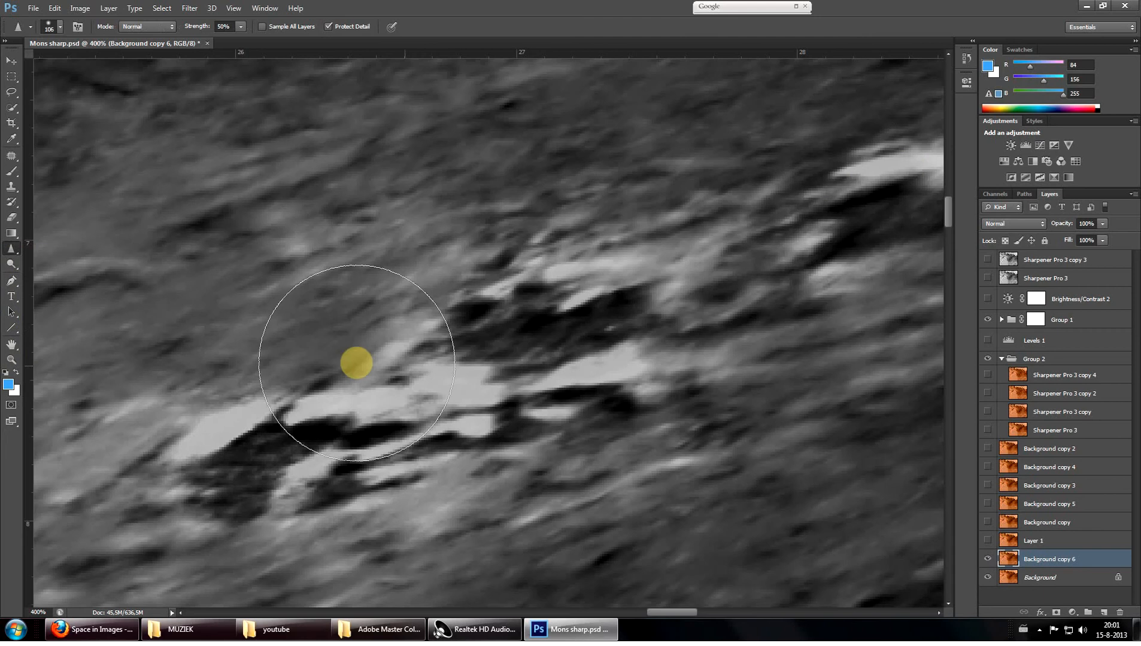
mouse_move(348, 365)
mouse_down()
mouse_move(481, 418)
mouse_move(365, 392)
mouse_move(338, 450)
mouse_move(597, 467)
mouse_move(570, 445)
mouse_move(543, 486)
mouse_move(401, 516)
mouse_up()
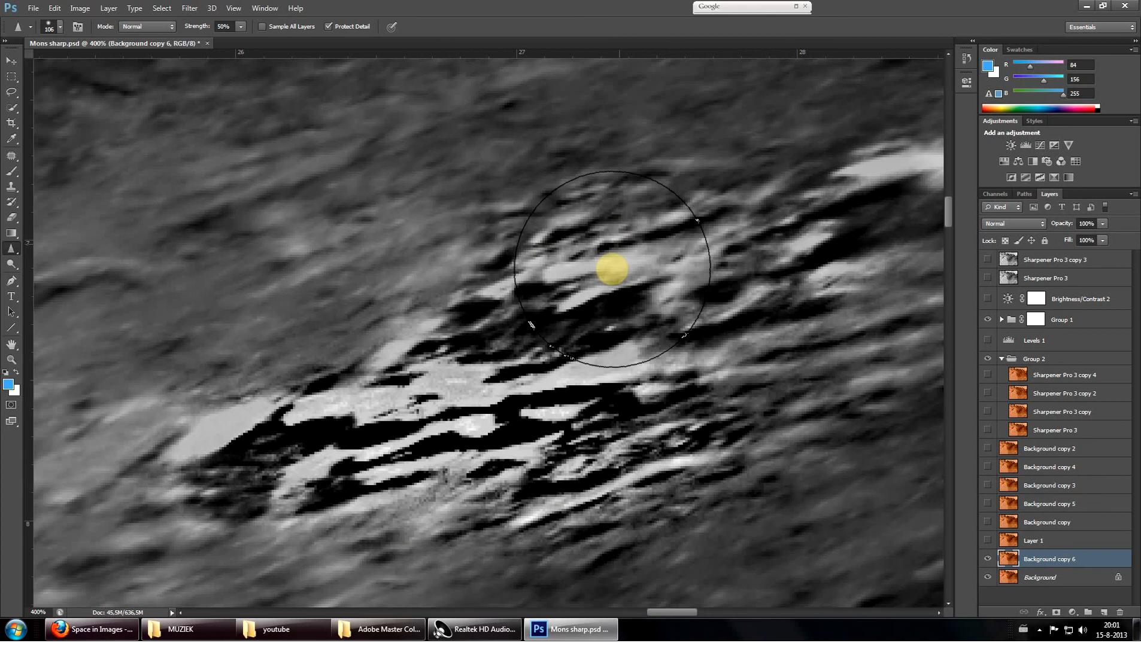
click(610, 267)
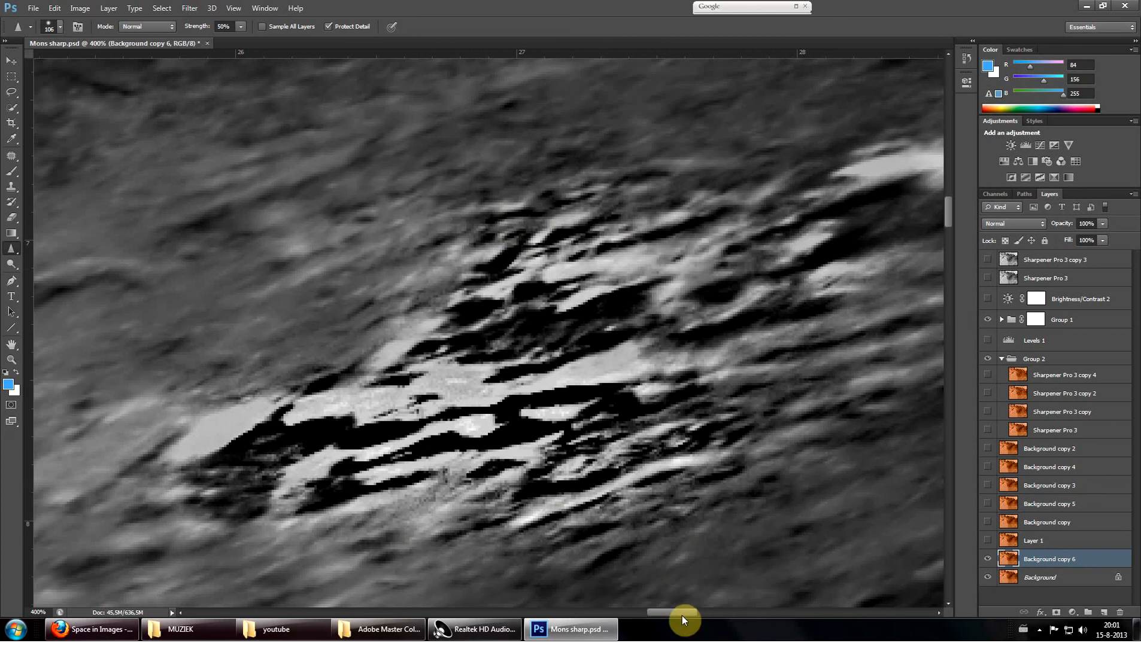
drag(681, 616, 693, 613)
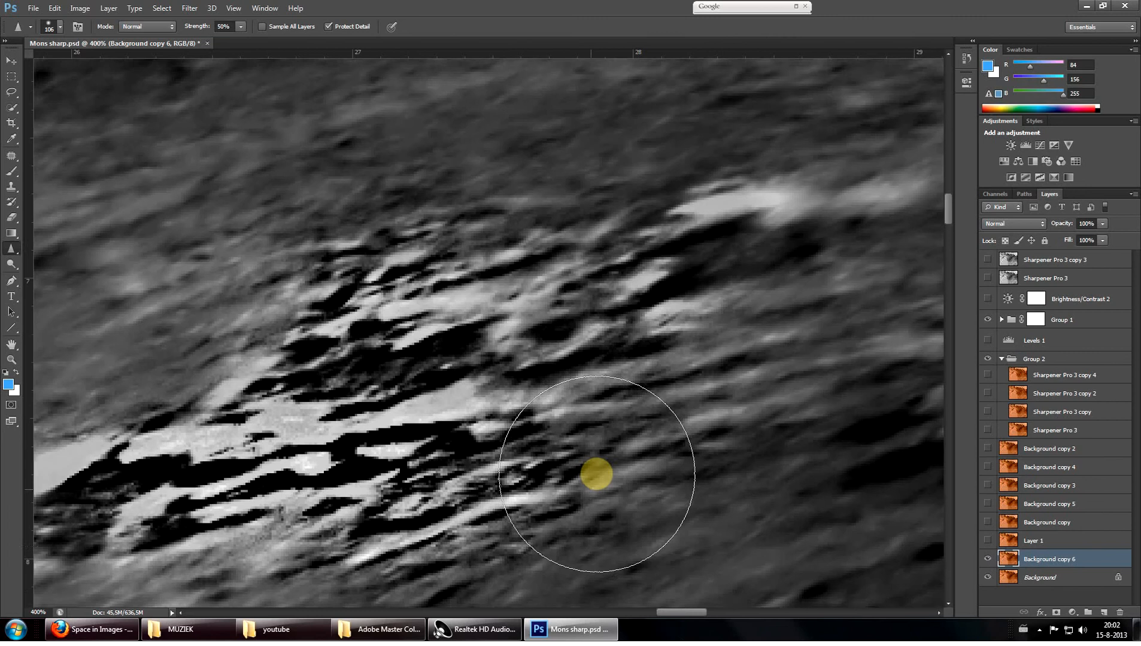
scroll(725, 499, up, 3)
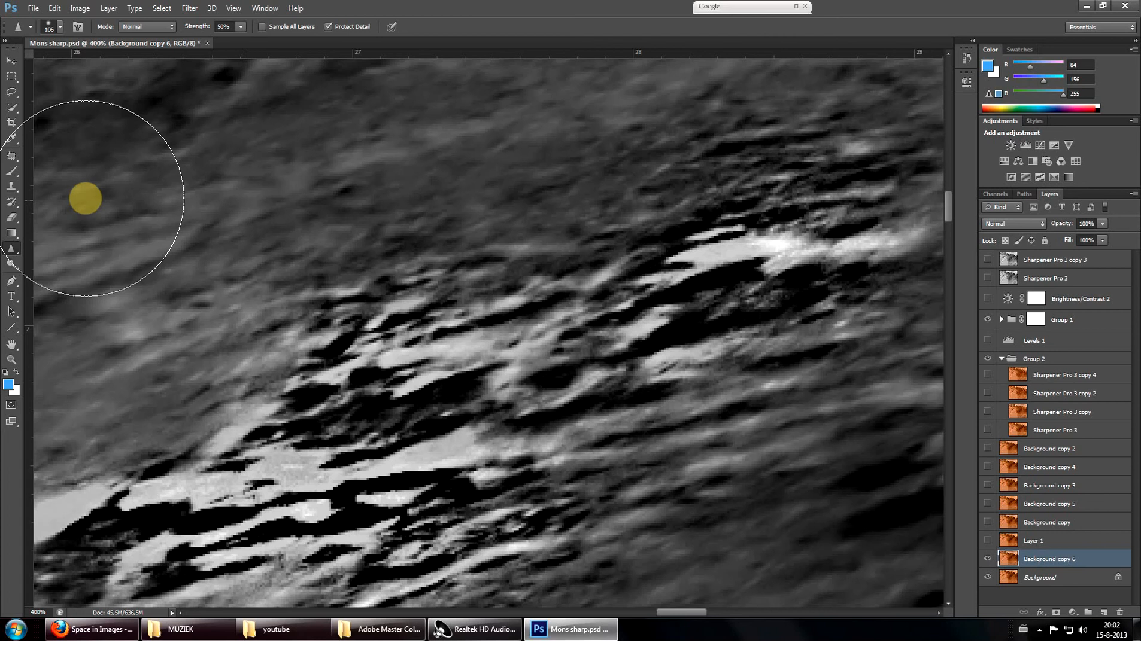
scroll(454, 285, down, 3)
scroll(358, 356, down, 3)
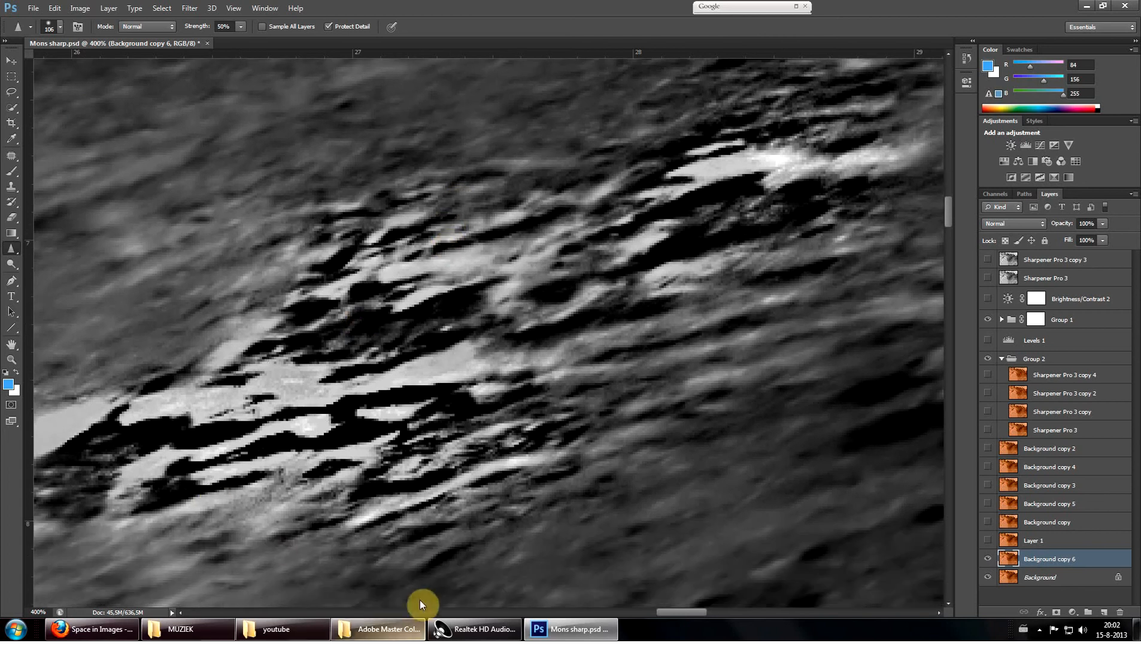
drag(250, 564, 294, 494)
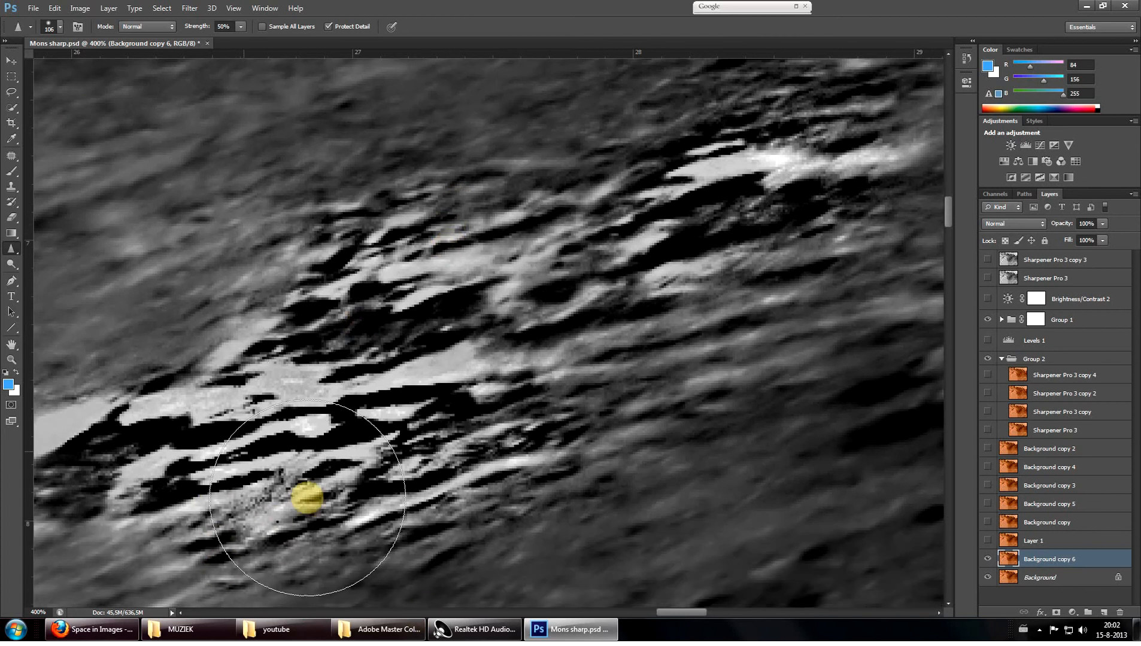
Lighten the upper rock edge and small upper-left ridge, sharpen the upper ridge and undo one stroke
click(12, 263)
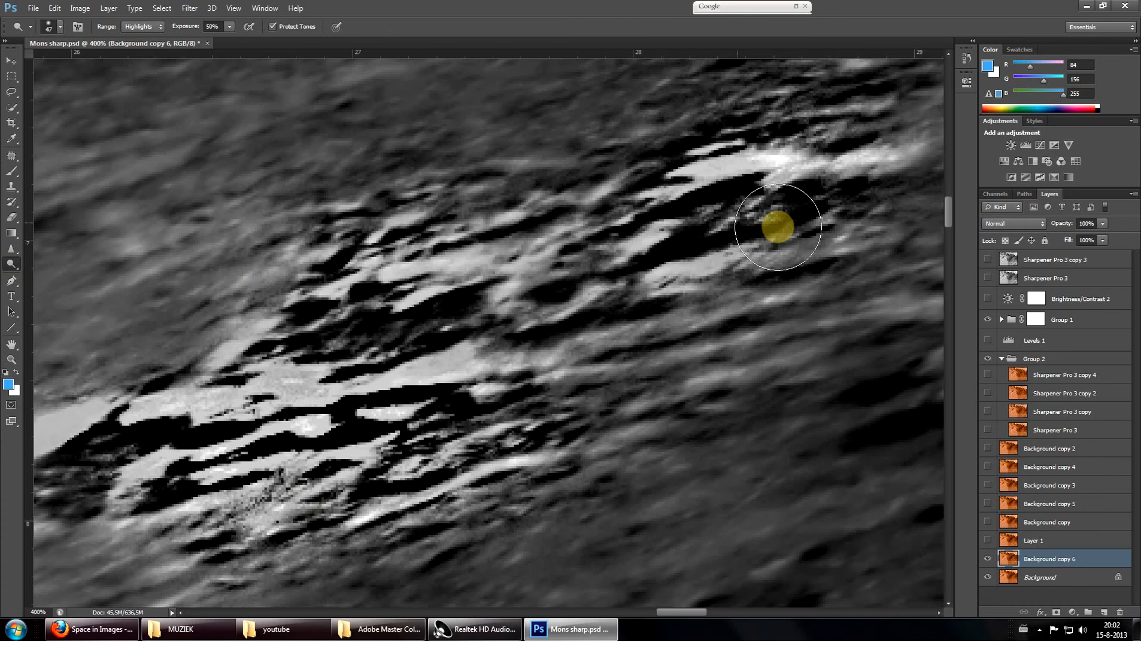
scroll(820, 250, up, 5)
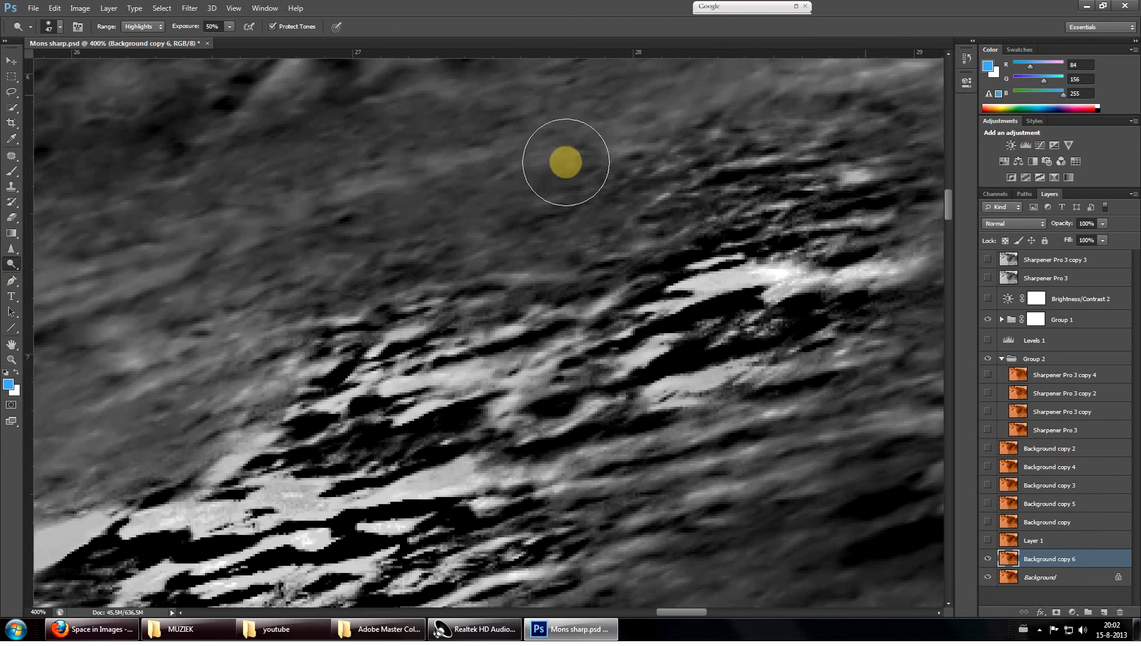
mouse_move(561, 164)
mouse_down()
mouse_move(384, 313)
mouse_move(179, 356)
mouse_up()
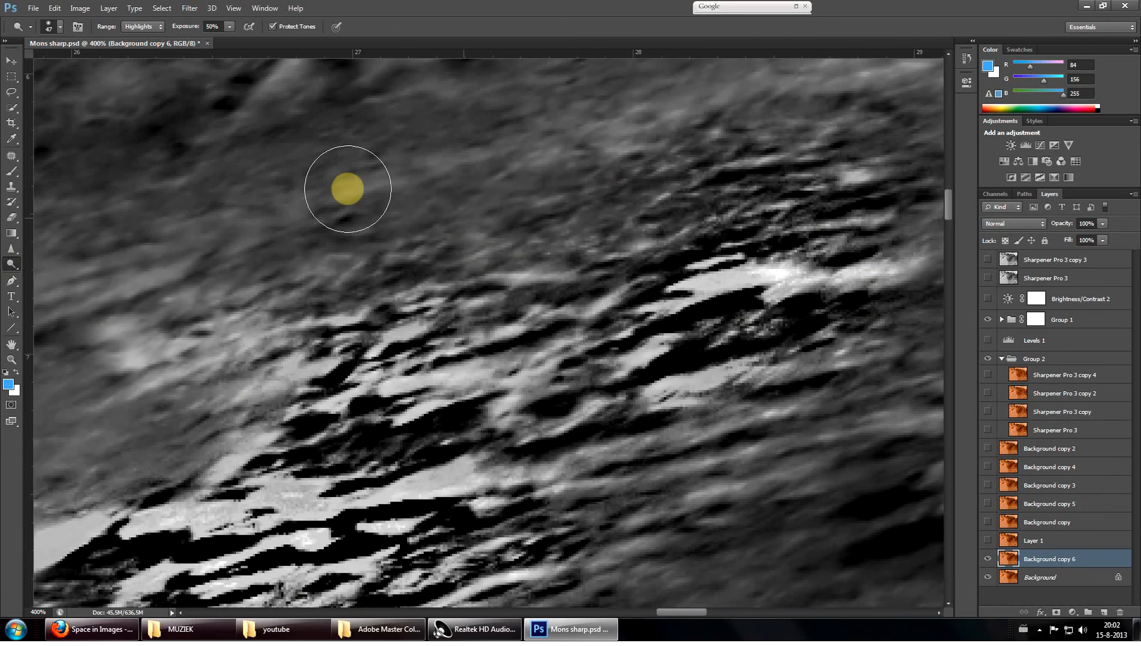
scroll(390, 198, up, 4)
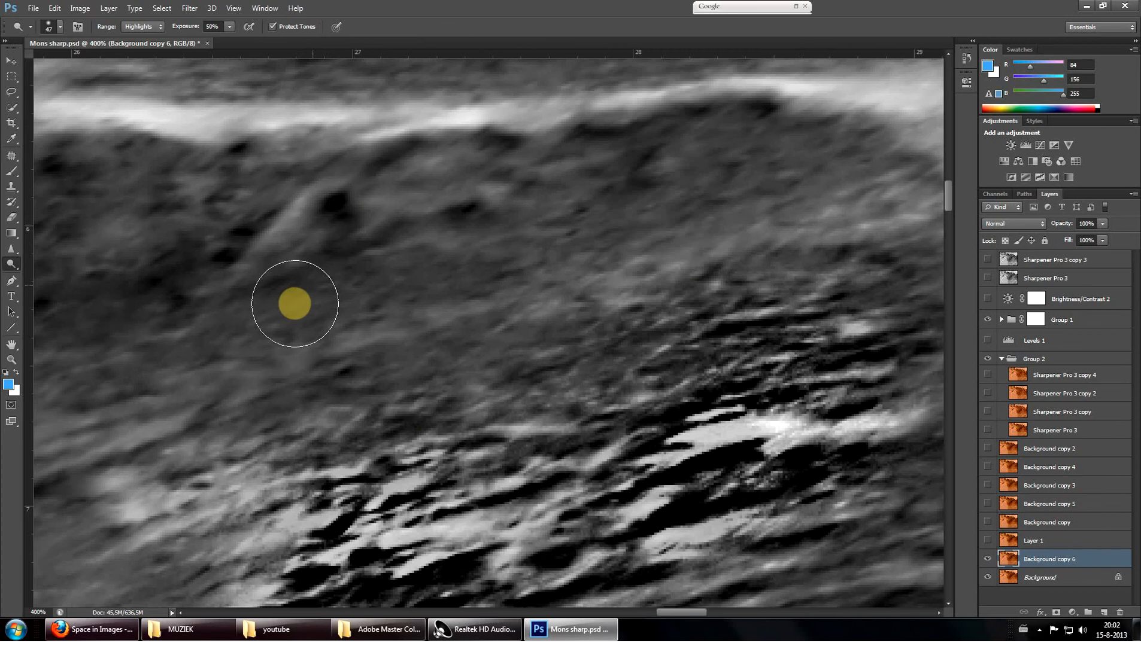
drag(241, 233, 303, 214)
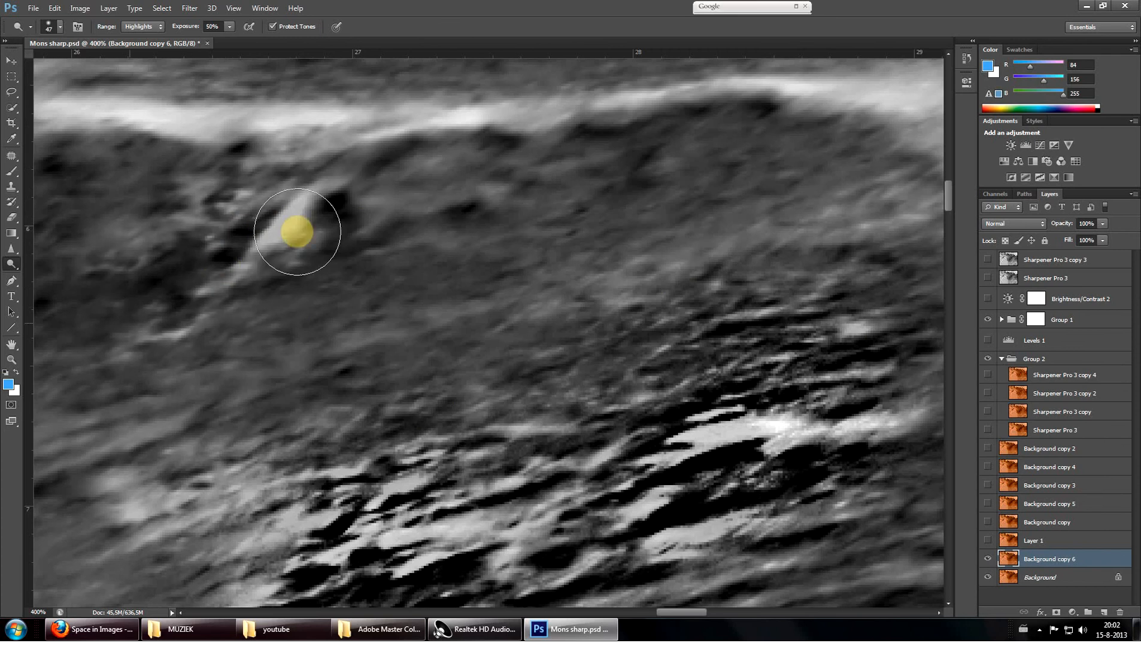
click(15, 214)
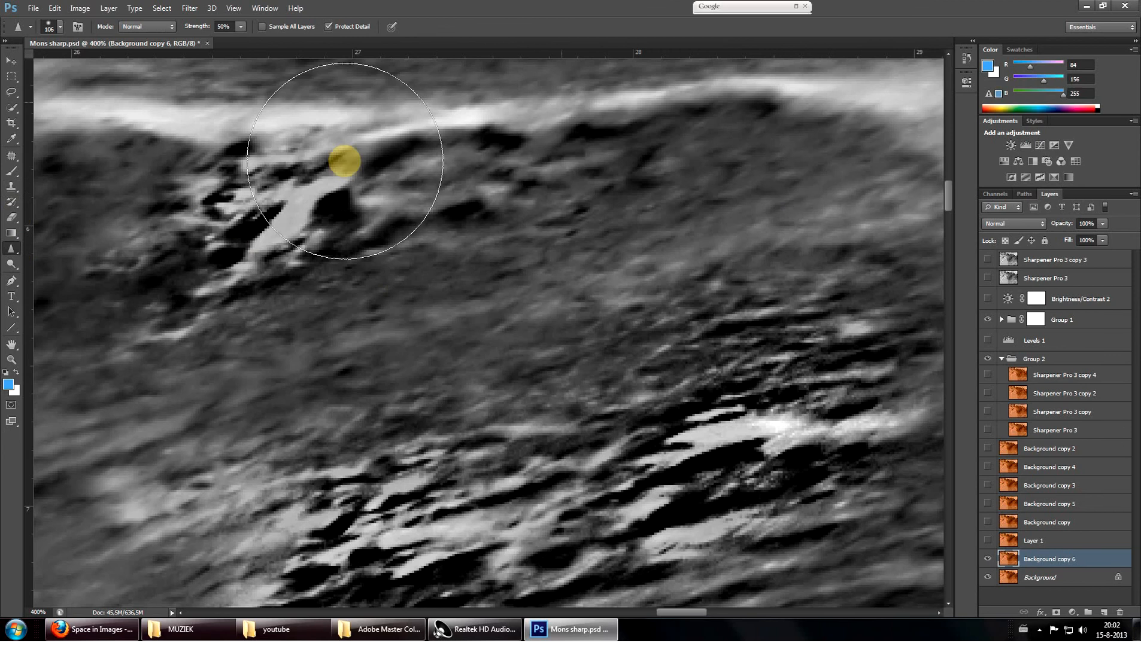
drag(343, 161, 878, 211)
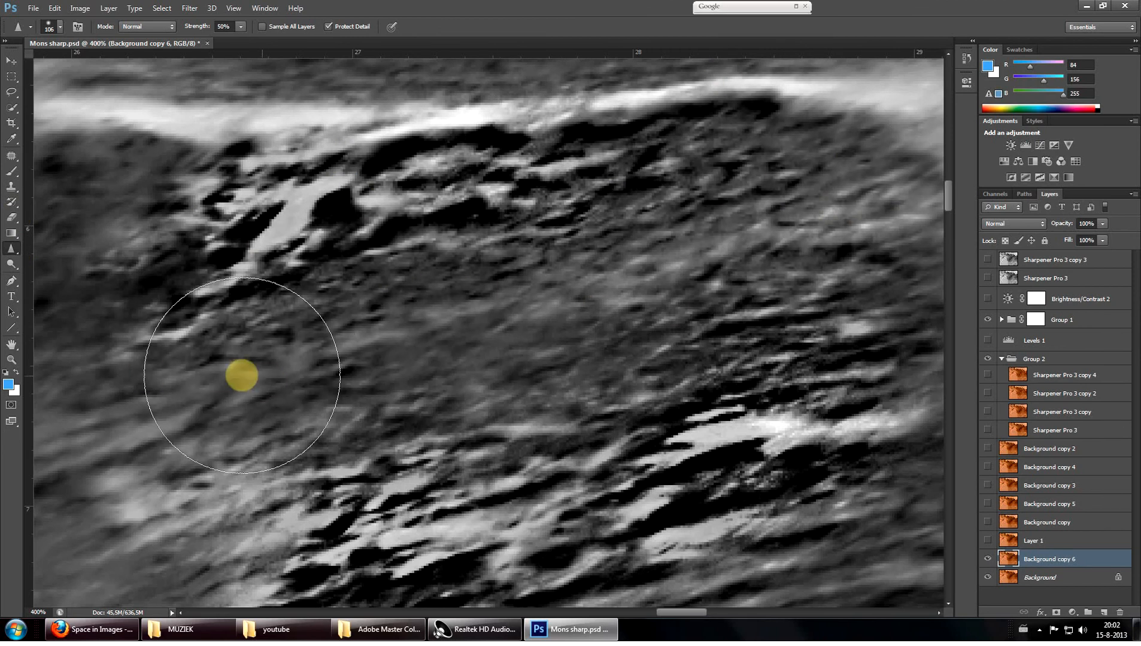
key(ctrl+z)
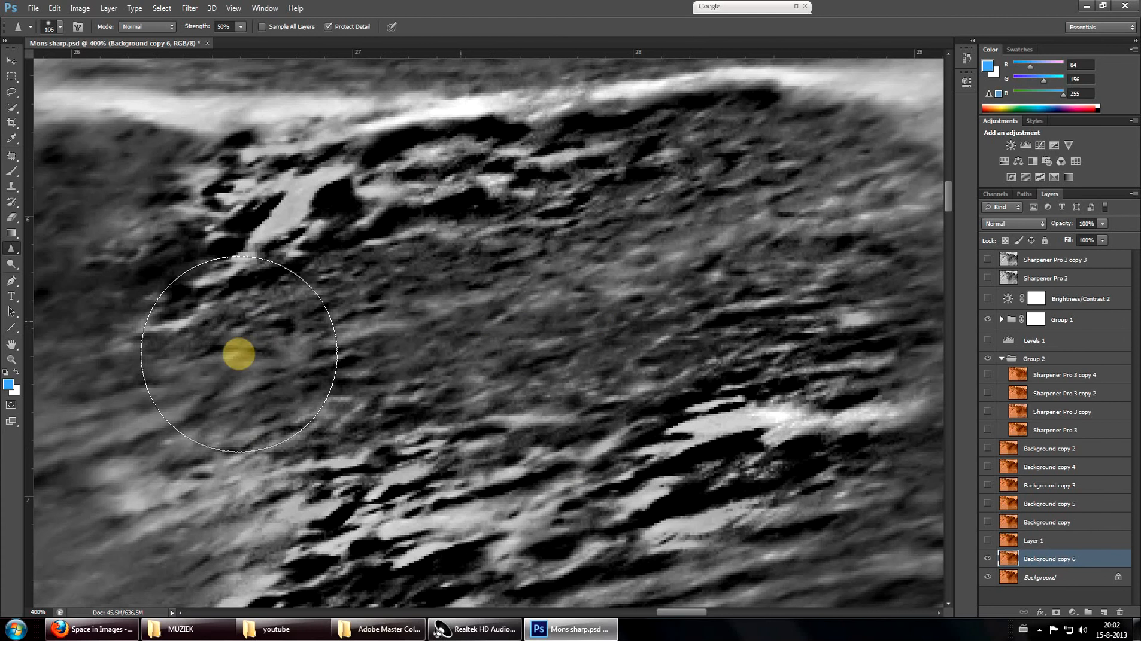
scroll(650, 223, down, 5)
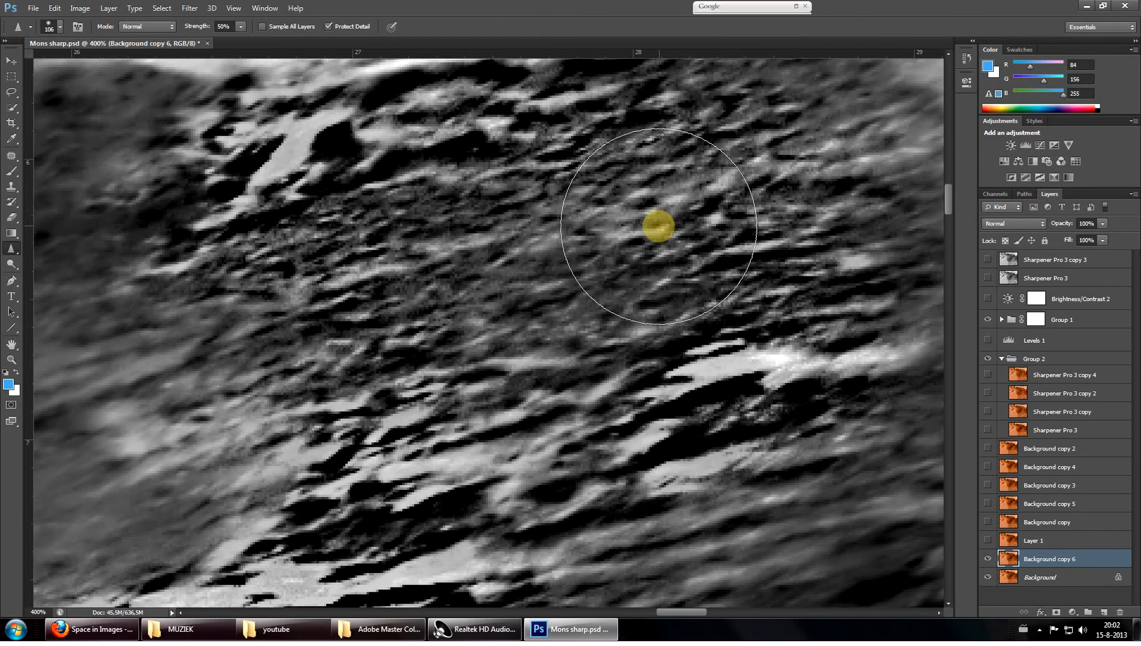
scroll(656, 227, down, 5)
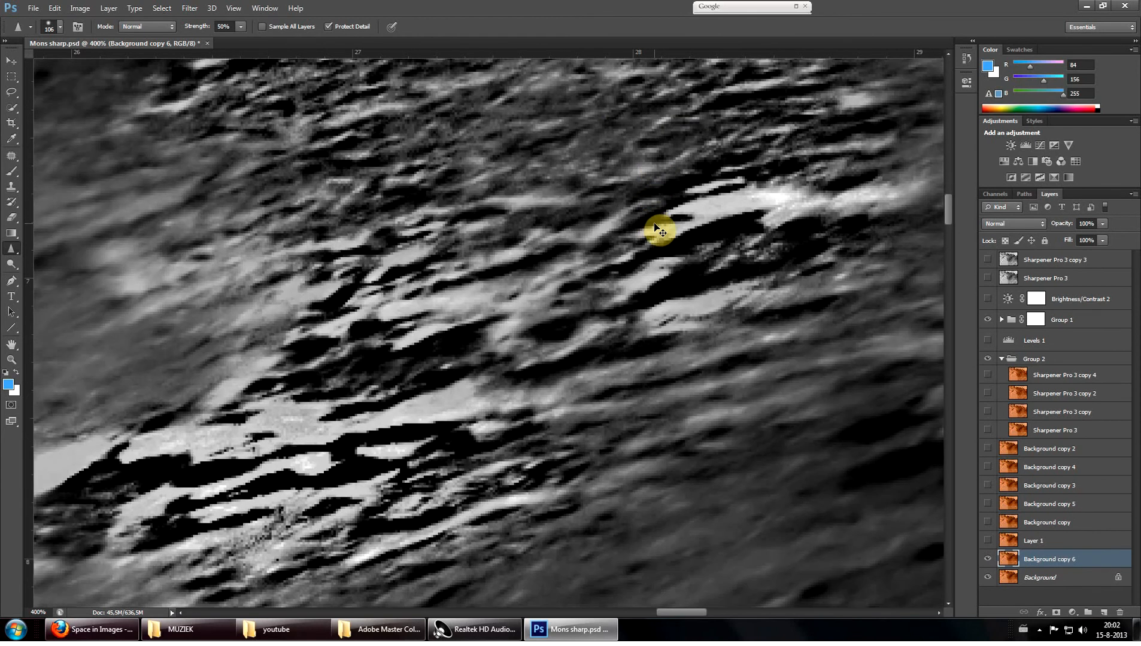
scroll(656, 230, down, 1)
scroll(656, 229, down, 1)
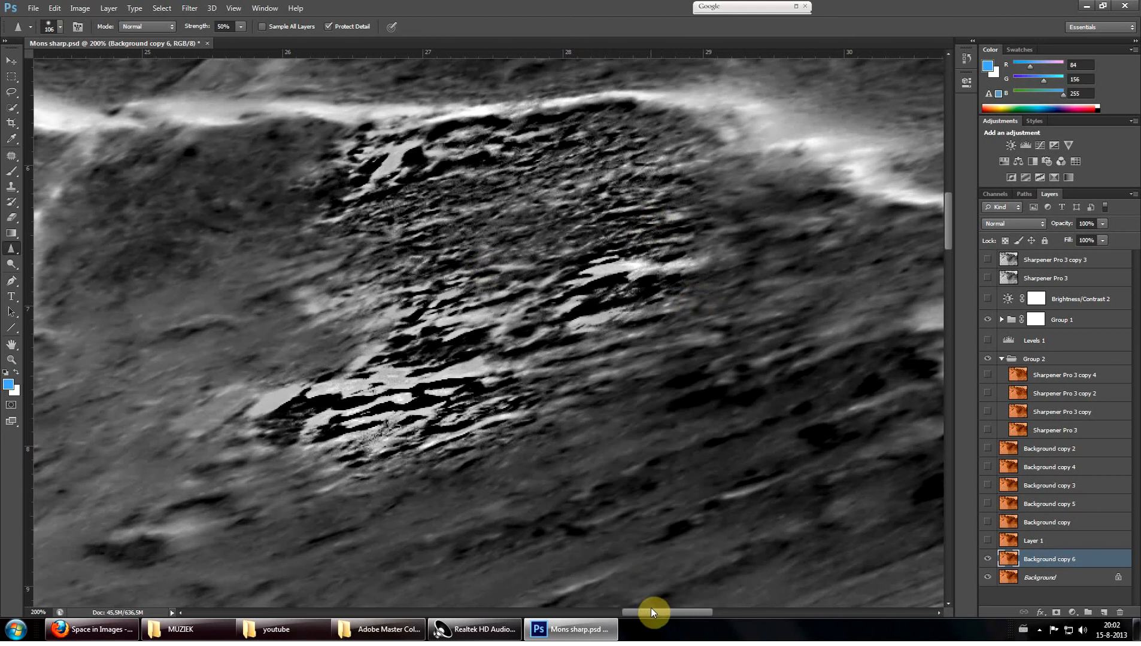
drag(651, 611, 635, 610)
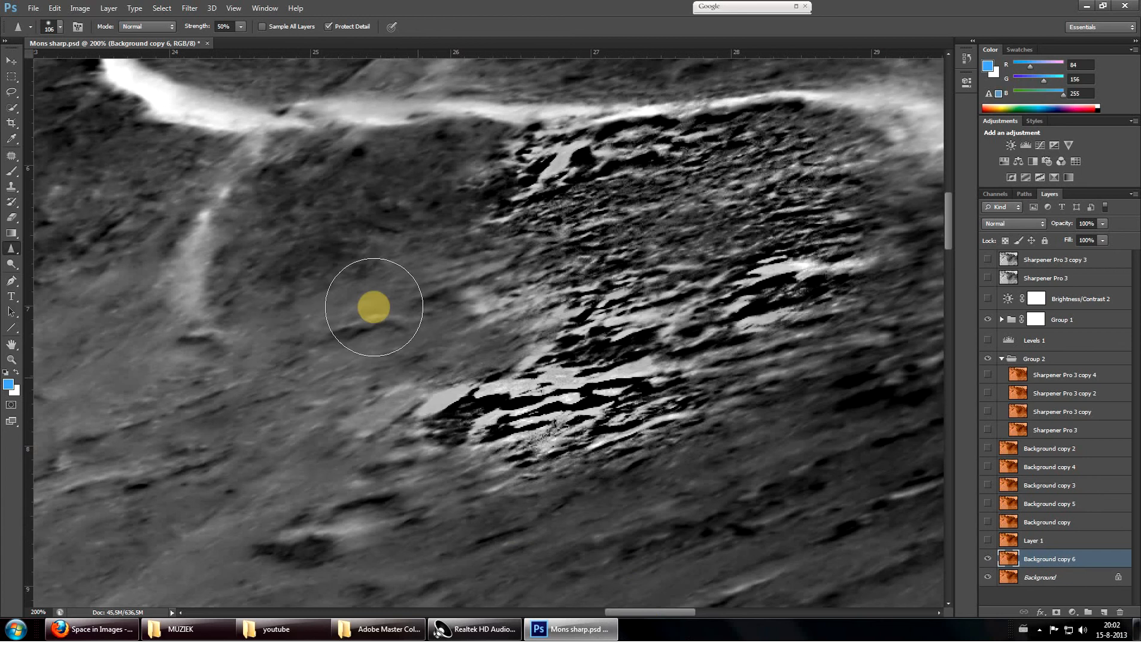
scroll(356, 89, up, 1)
Lighten the terrain left of the rock field and along the upper stroke path, alternating with sharpening
click(11, 263)
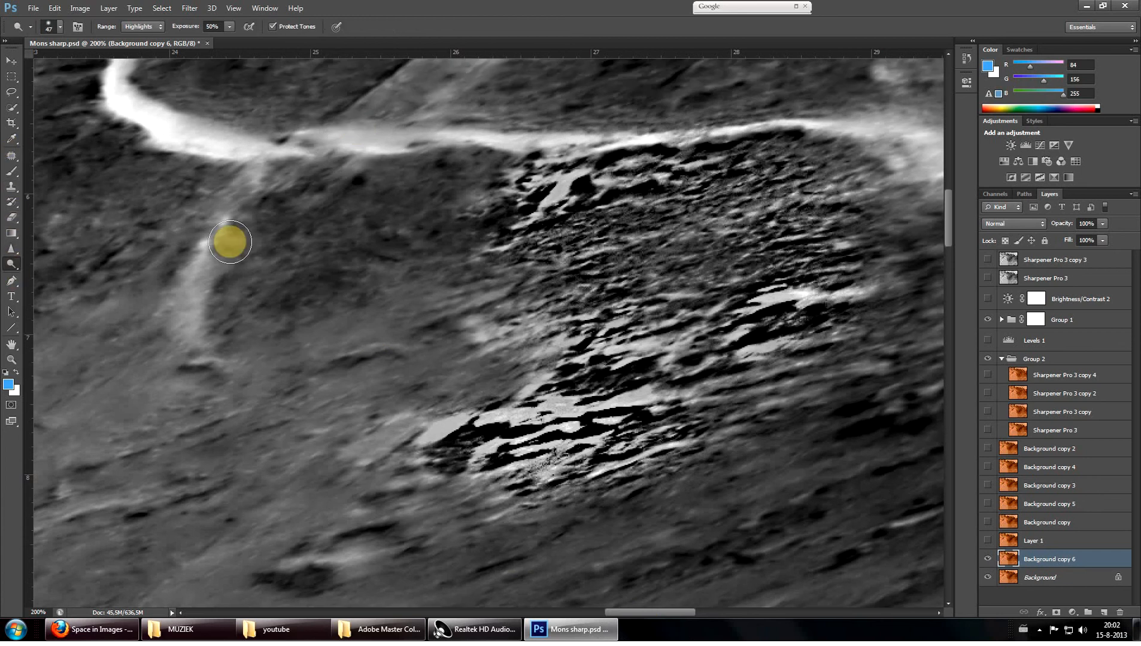
mouse_move(430, 229)
mouse_down()
mouse_move(463, 210)
mouse_move(357, 246)
mouse_move(414, 183)
mouse_move(222, 188)
mouse_move(261, 242)
mouse_move(417, 157)
mouse_move(493, 168)
mouse_up()
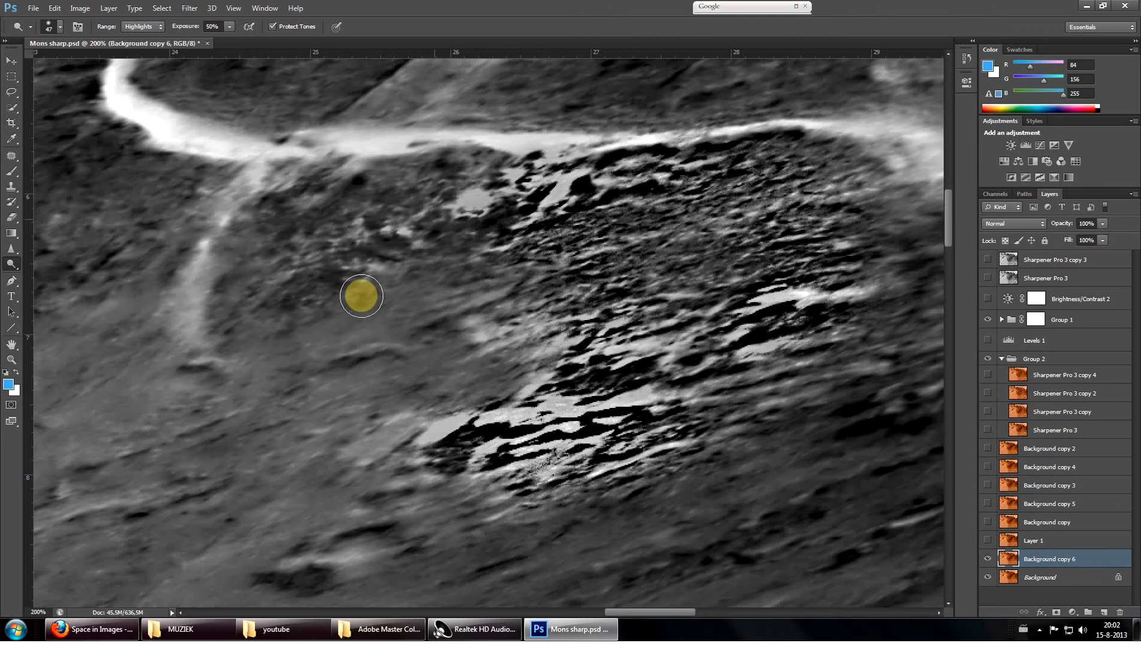
scroll(617, 475, down, 3)
scroll(616, 475, down, 1)
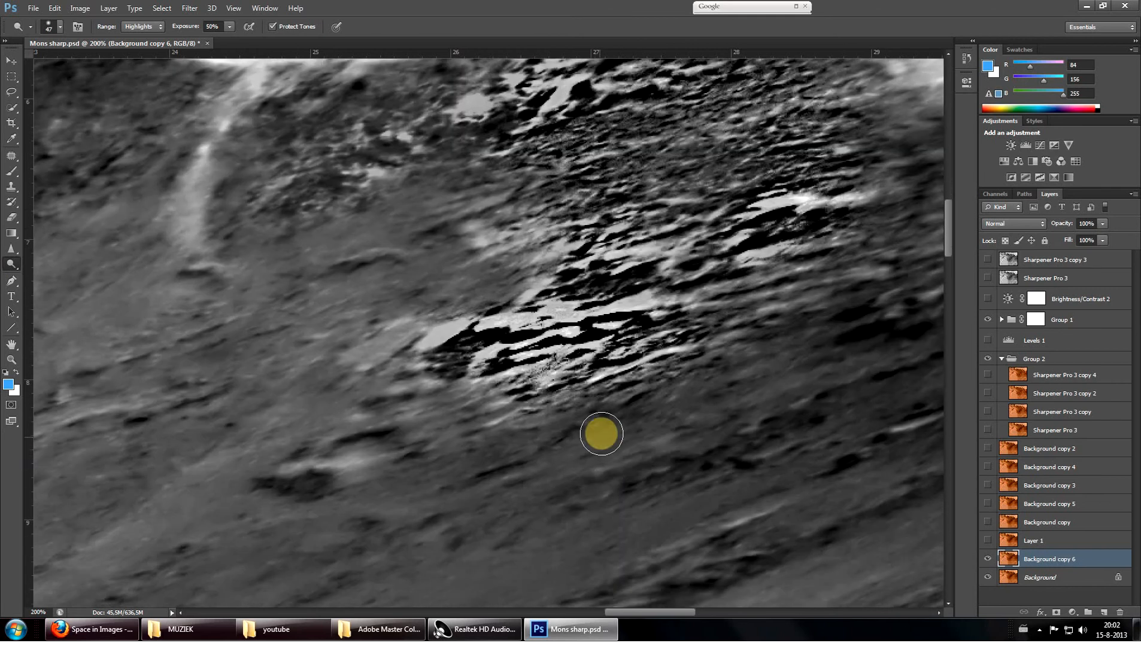
scroll(731, 307, down, 1)
mouse_move(629, 282)
mouse_down()
mouse_move(680, 294)
mouse_move(885, 206)
mouse_up()
click(13, 250)
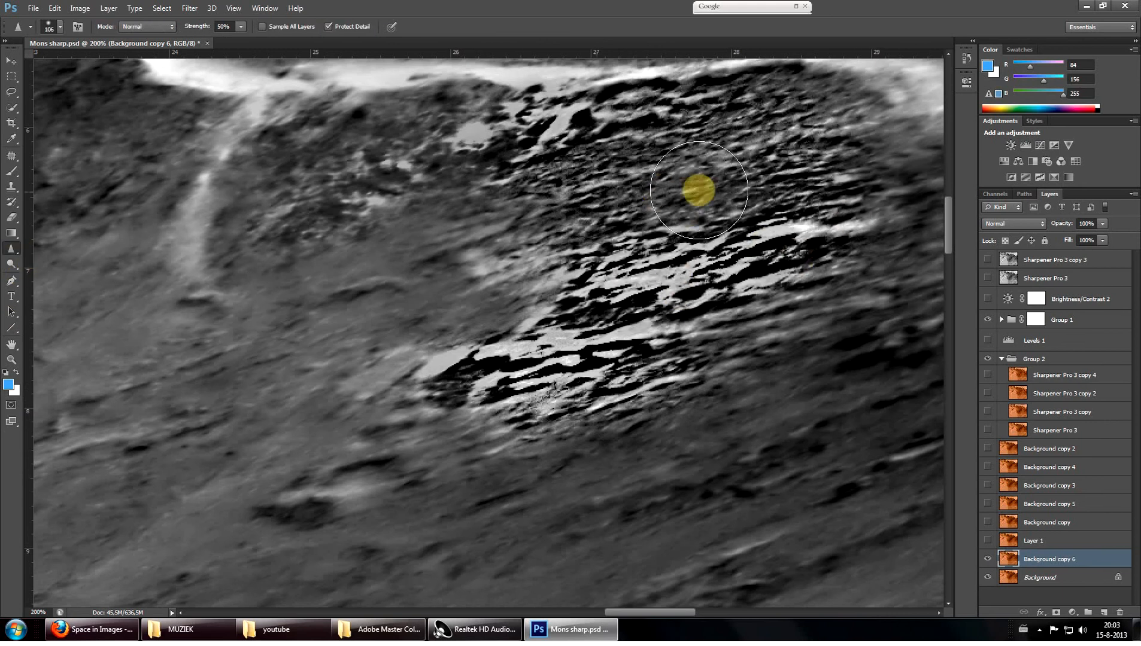
drag(663, 607, 722, 606)
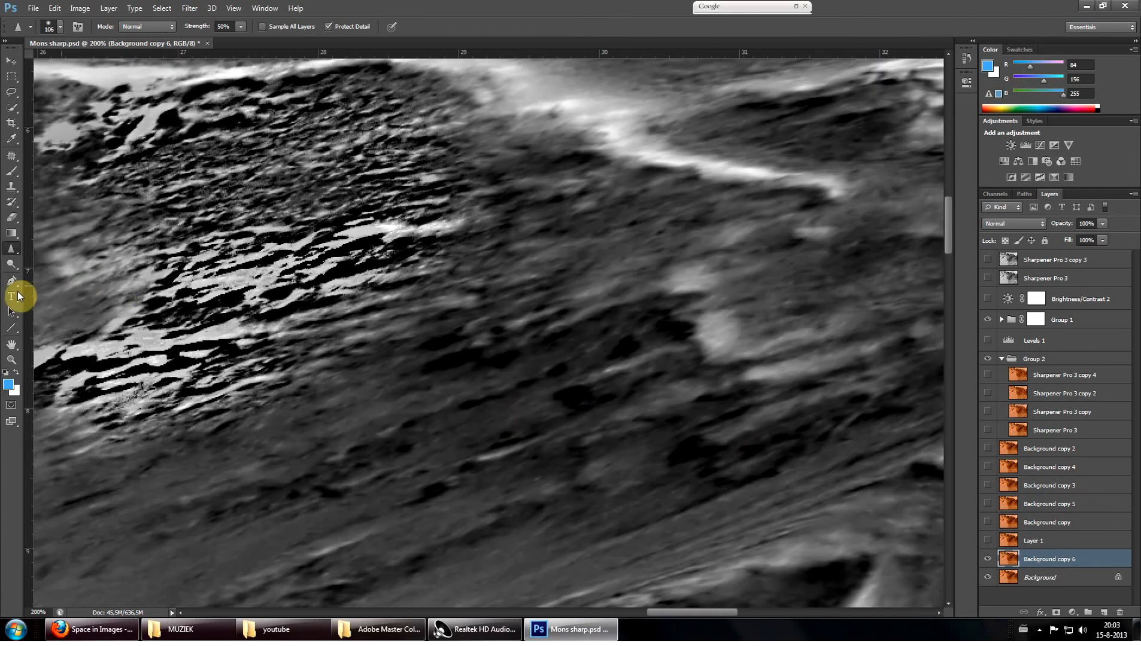
click(13, 269)
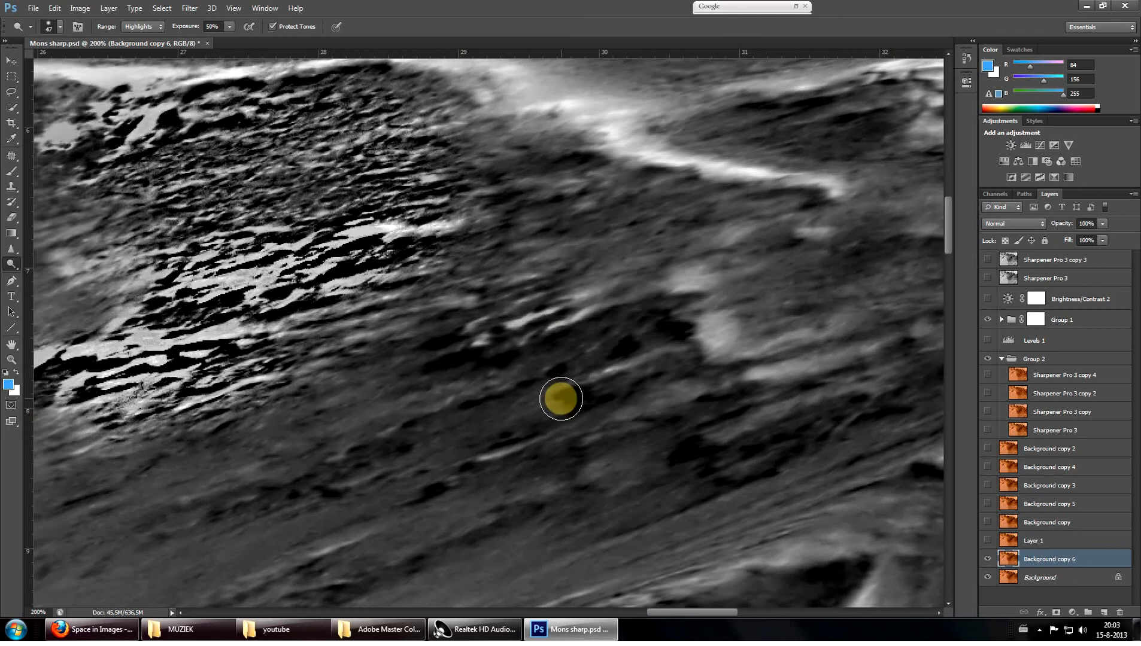
Zoom in on the streaky terrain right of the rippled patch and dodge its light streaks brighter
click(11, 360)
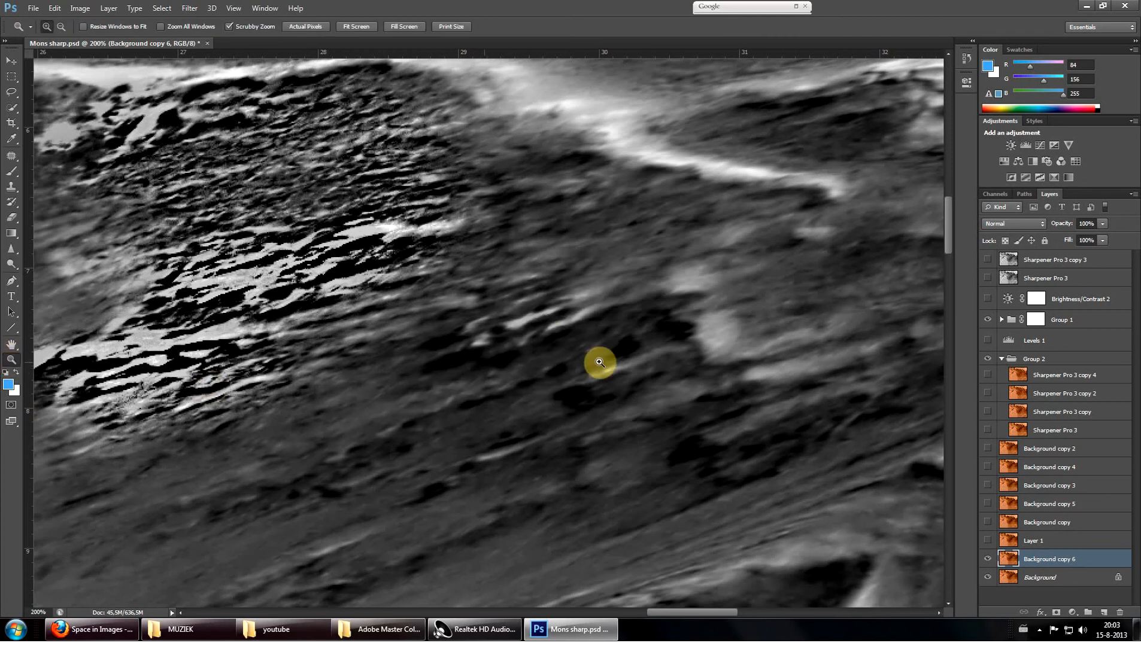
click(555, 343)
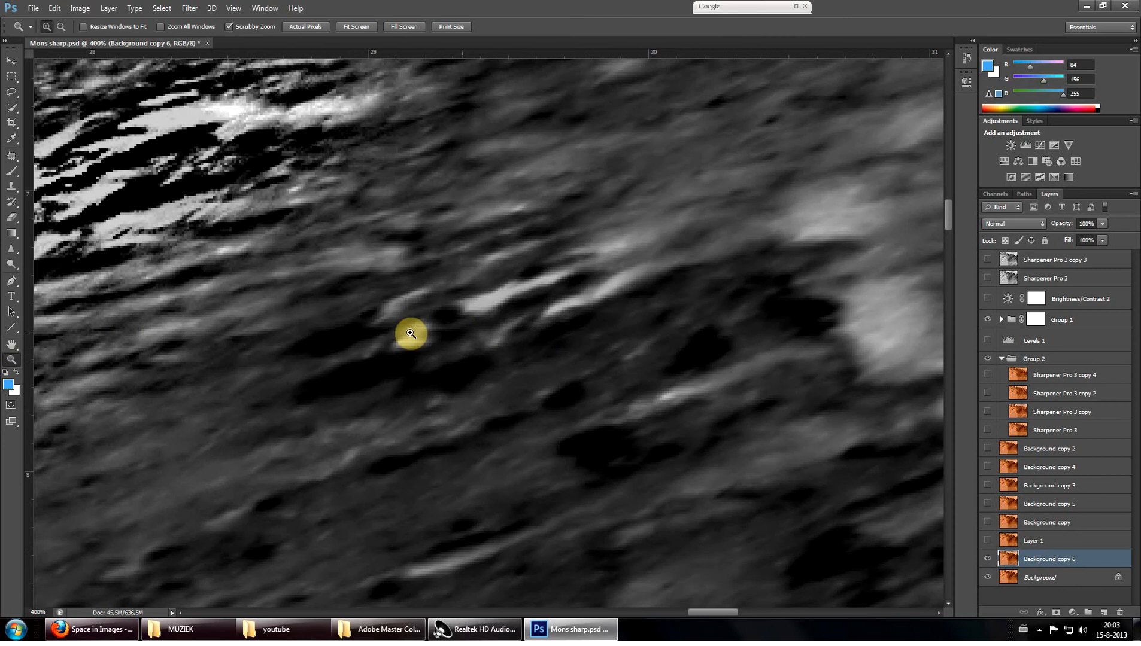
click(13, 263)
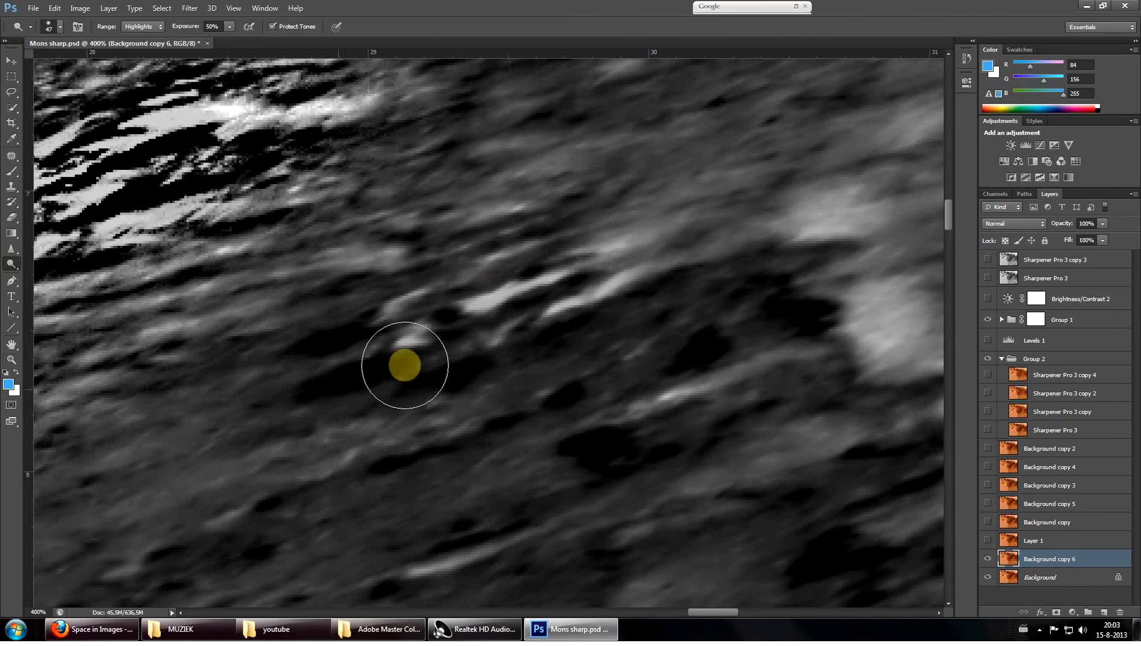
drag(681, 307, 678, 221)
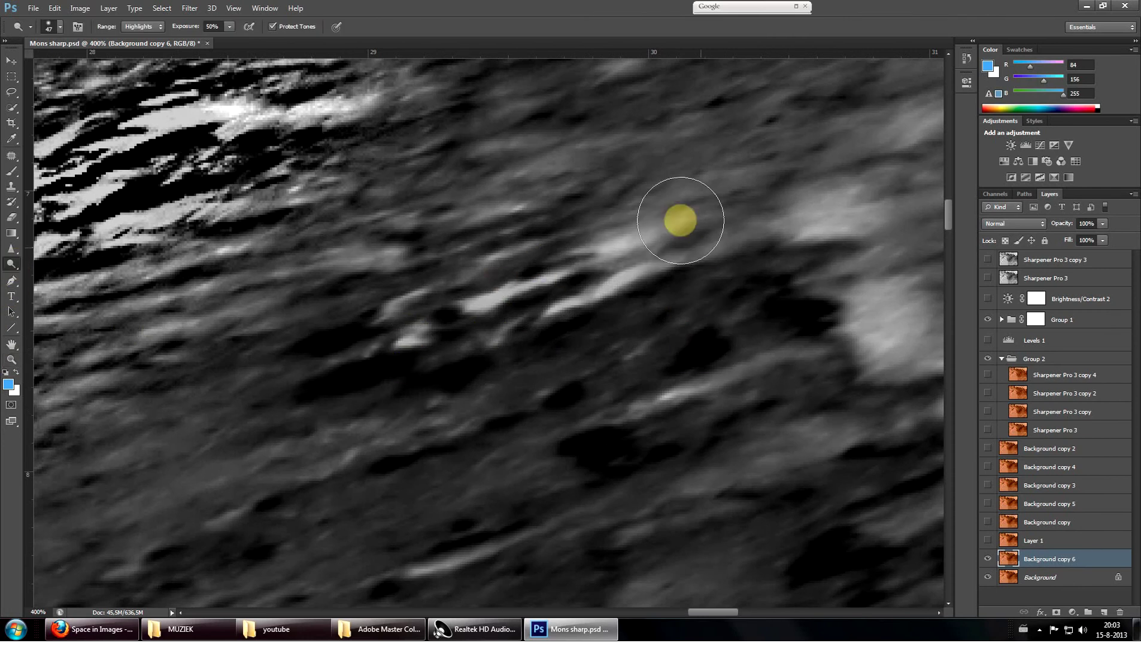
Sharpen the streaky terrain texture with two Sharpen strokes, then stop painting
click(15, 251)
drag(720, 256, 829, 311)
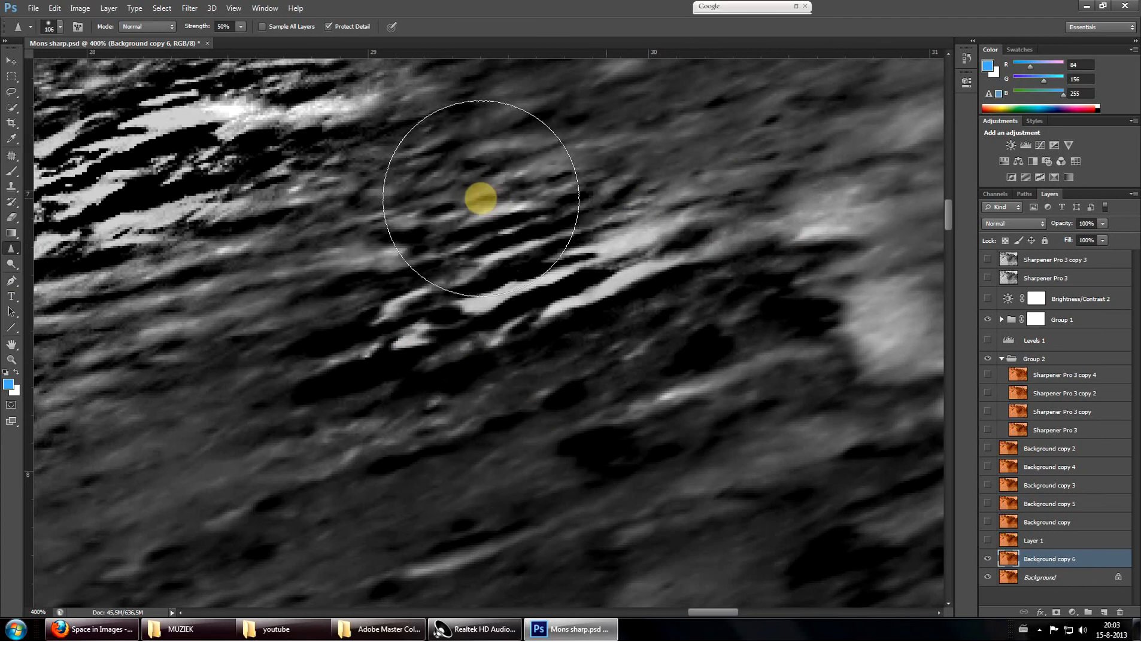
mouse_move(660, 195)
mouse_down()
mouse_move(232, 321)
mouse_move(702, 445)
mouse_up()
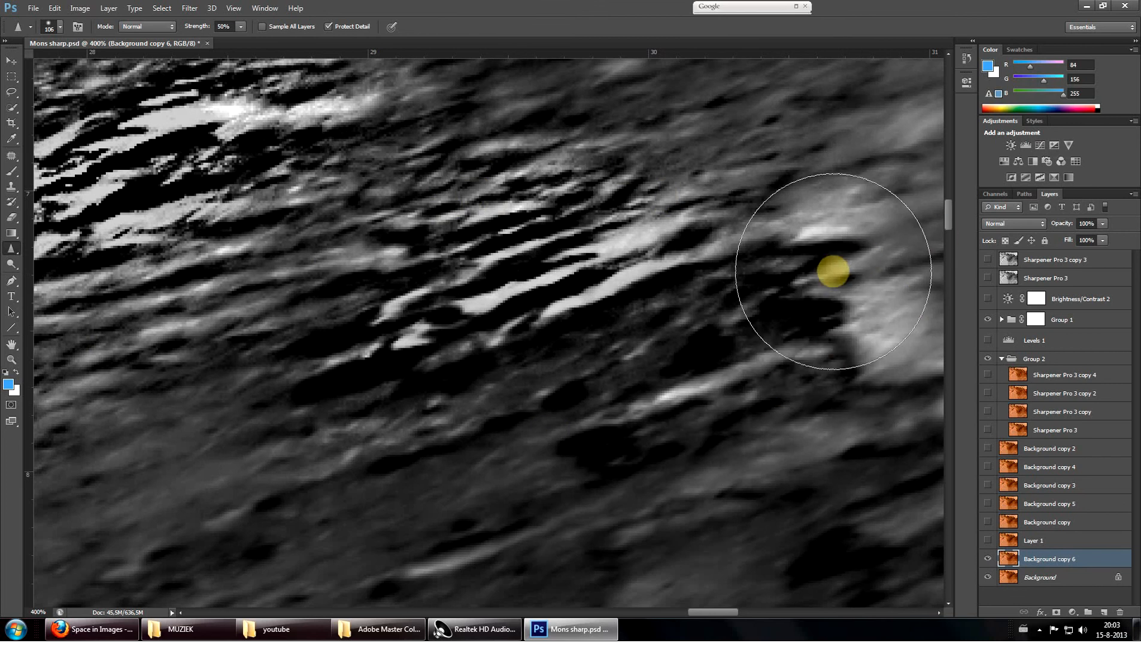
scroll(838, 267, up, 3)
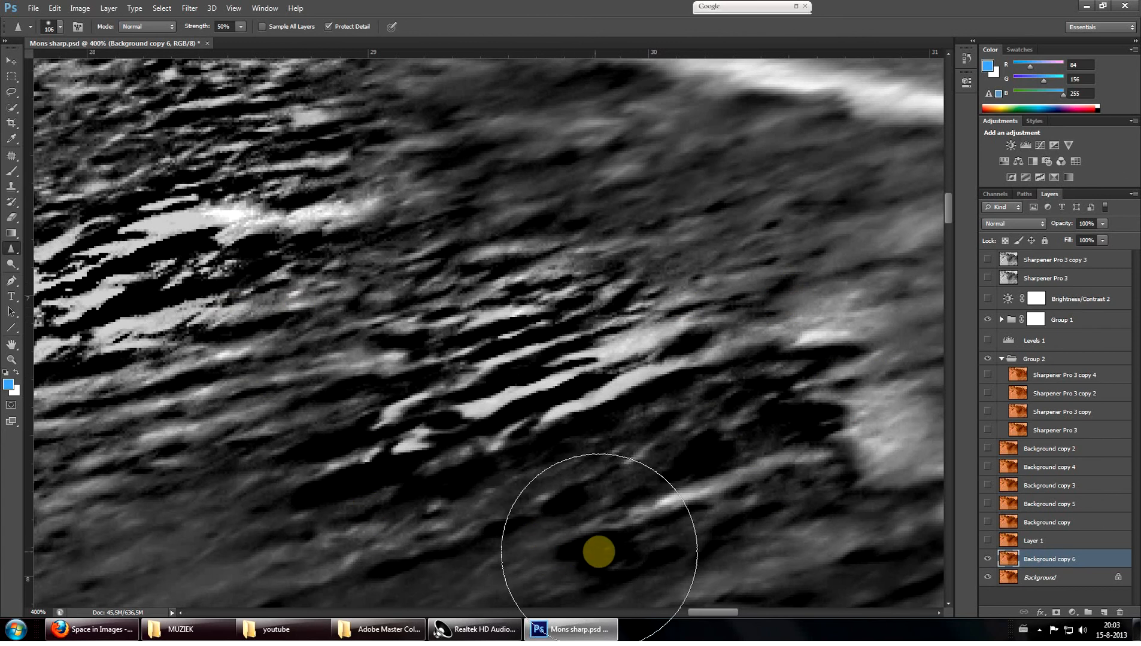
key(v)
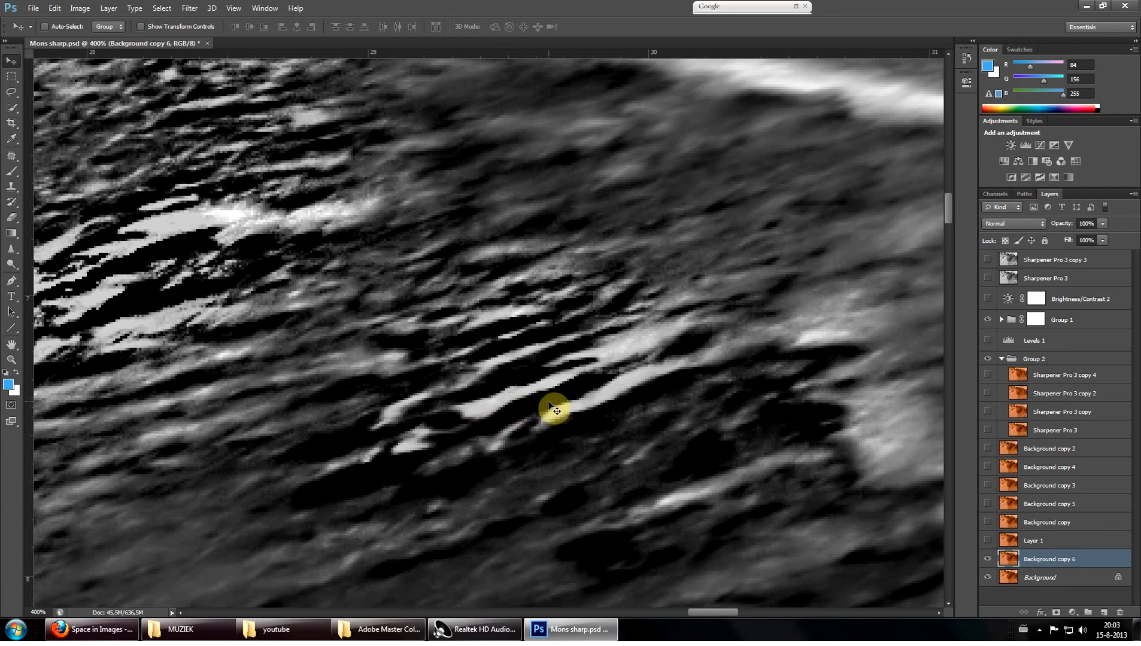
scroll(554, 409, down, 4)
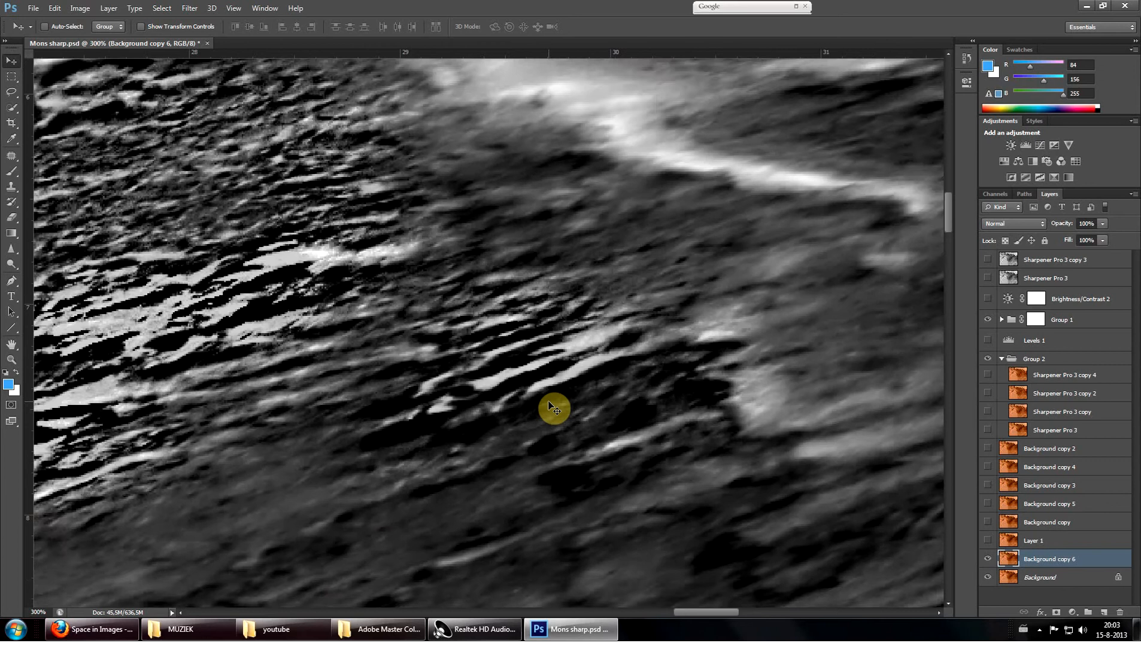
scroll(640, 312, up, 2)
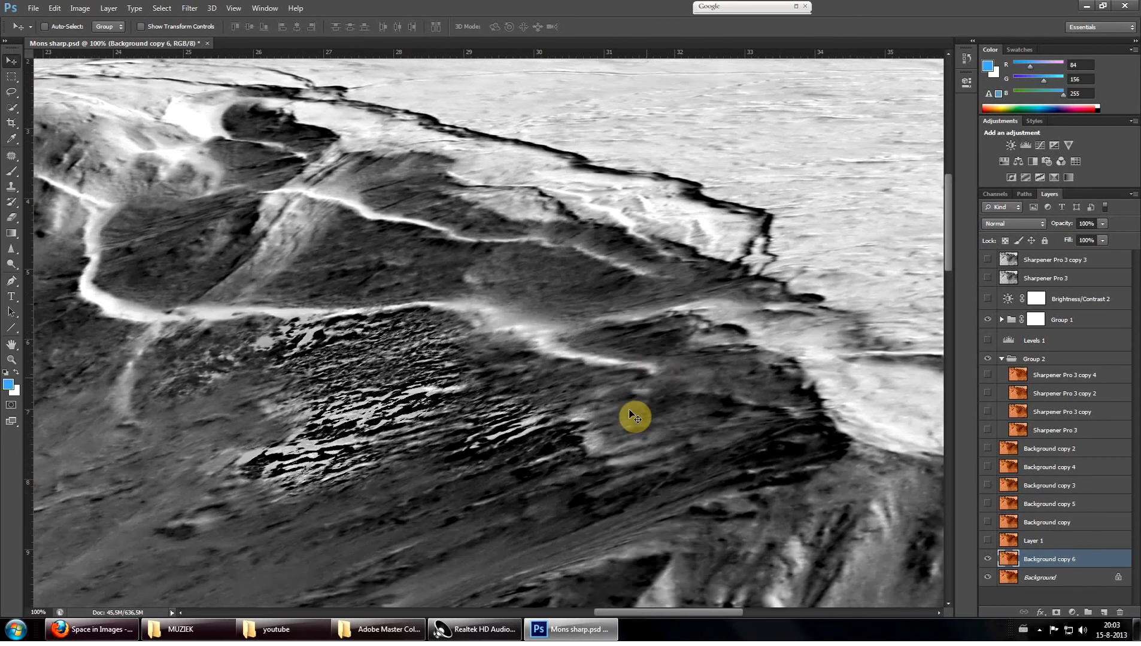
scroll(633, 427, down, 2)
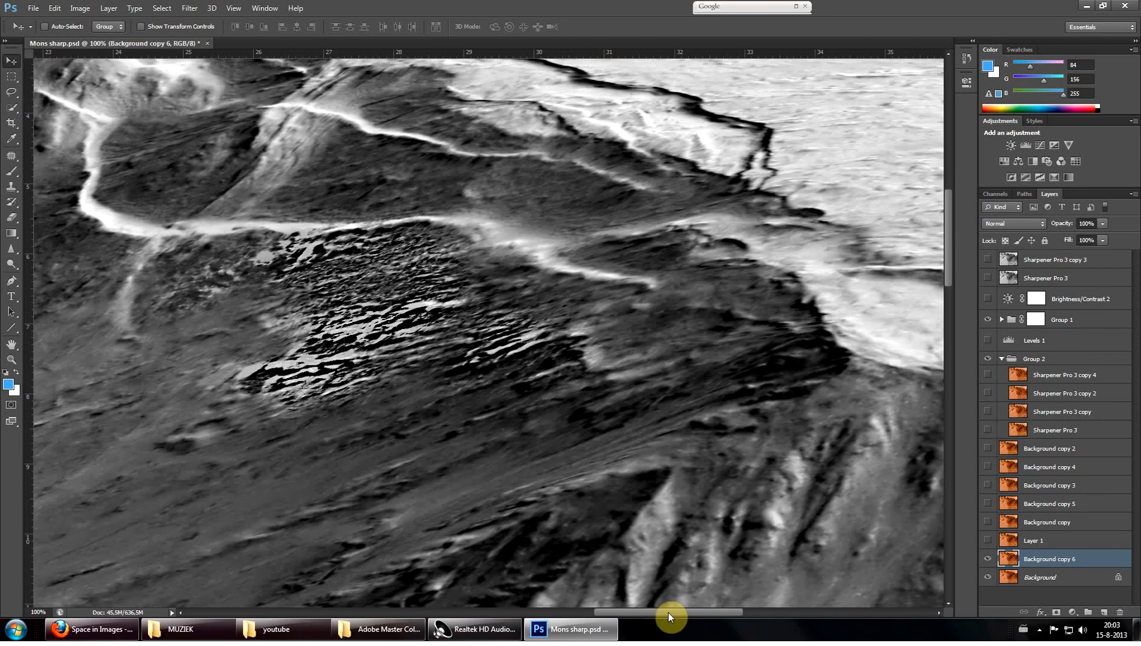
drag(667, 612, 732, 615)
scroll(758, 453, down, 3)
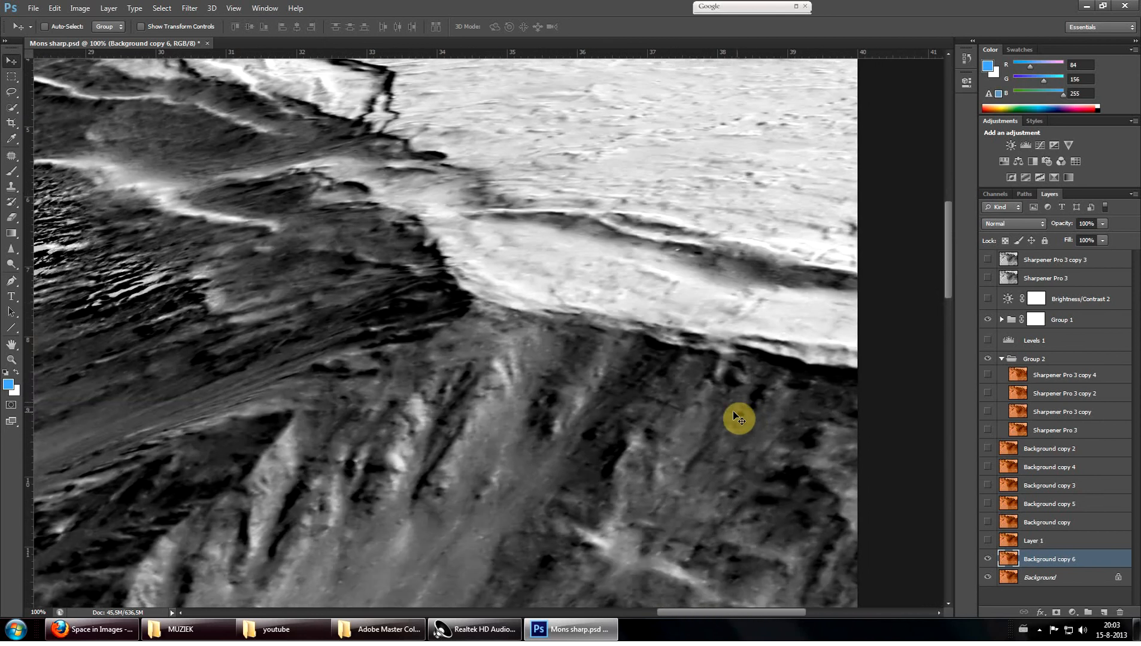
scroll(732, 411, down, 3)
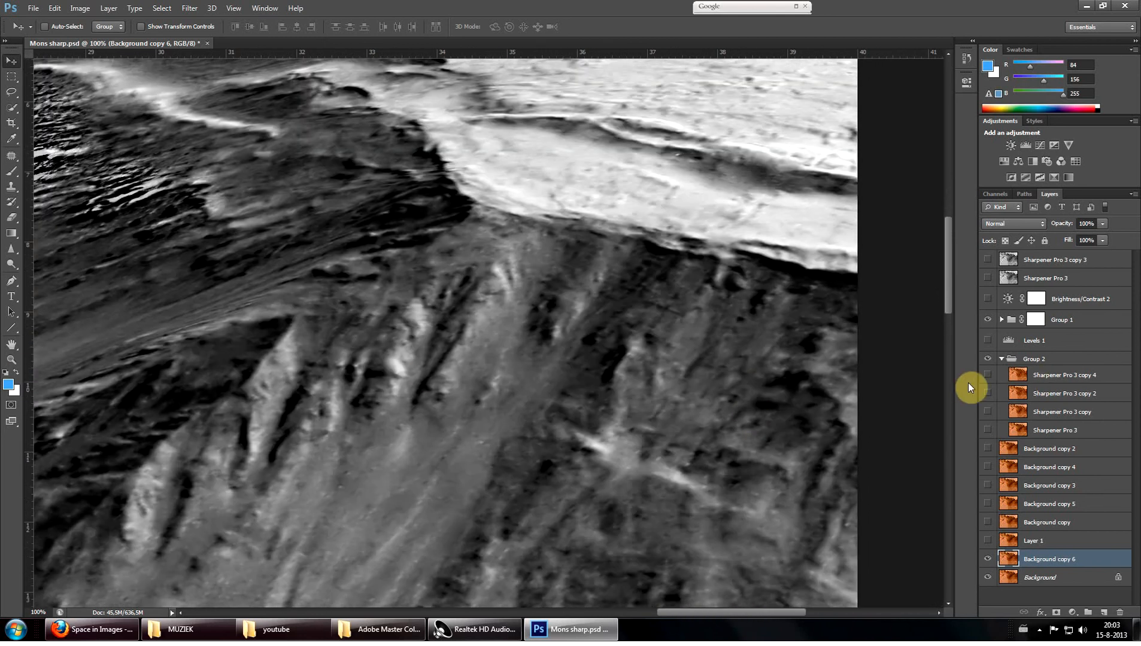
Make Sharpener Pro 3 copy 4 visible so the cliff slopes show the sharpened texture
click(986, 376)
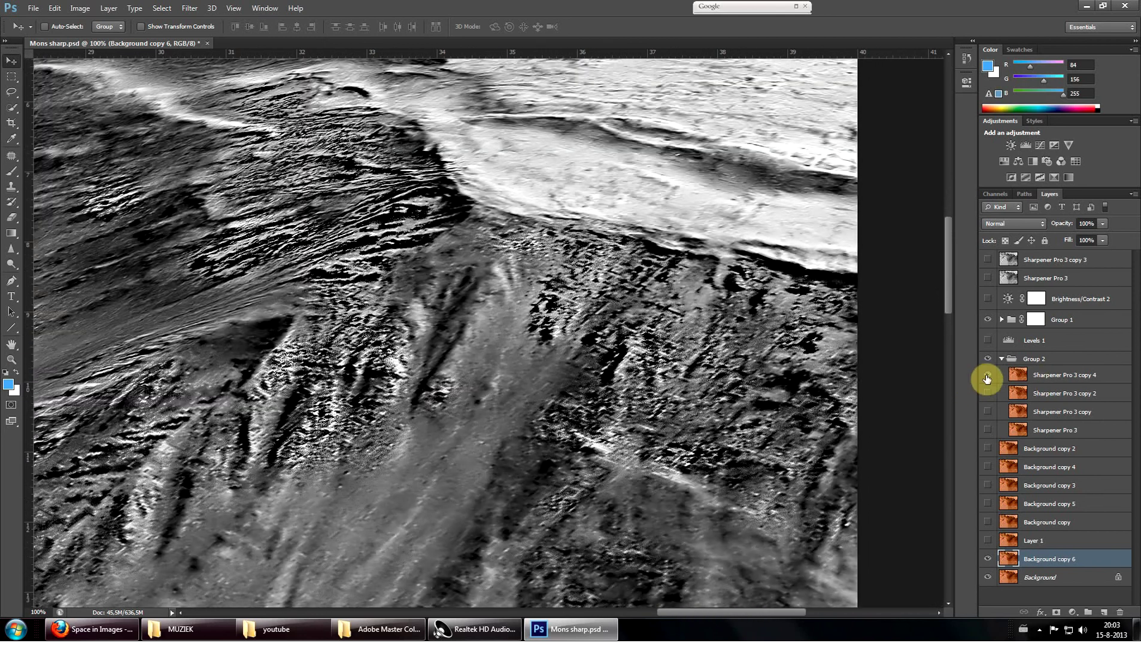
click(13, 360)
drag(588, 333, 649, 350)
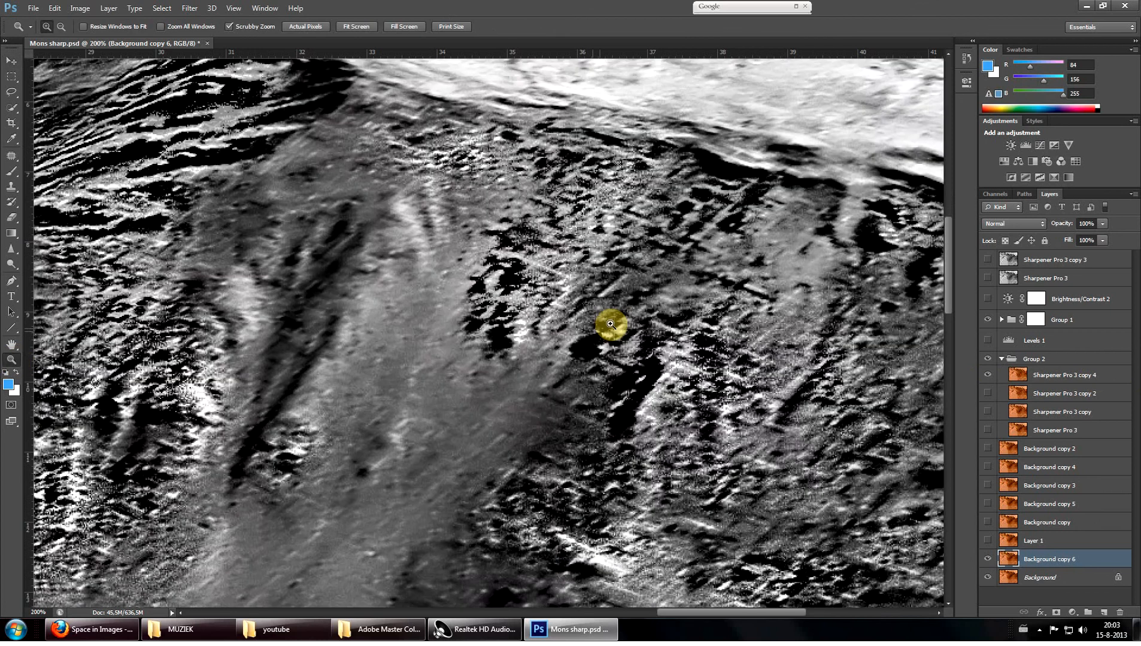
scroll(649, 350, up, 2)
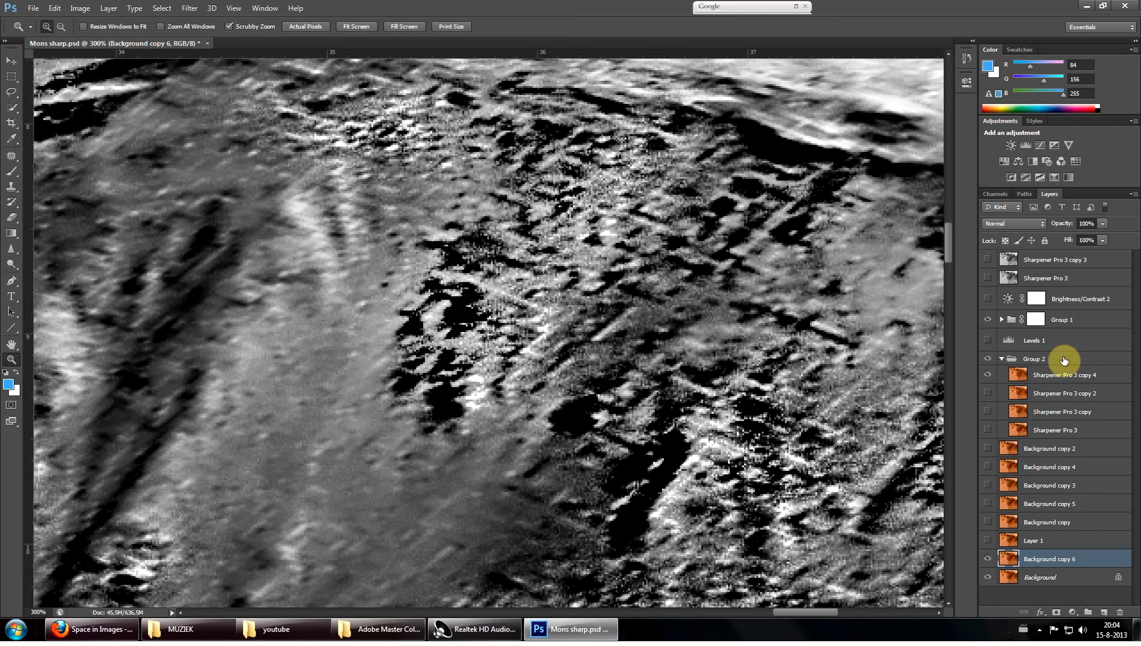
Hide the sharpened layer and dodge the upper slope and left ridge highlights brighter
click(988, 376)
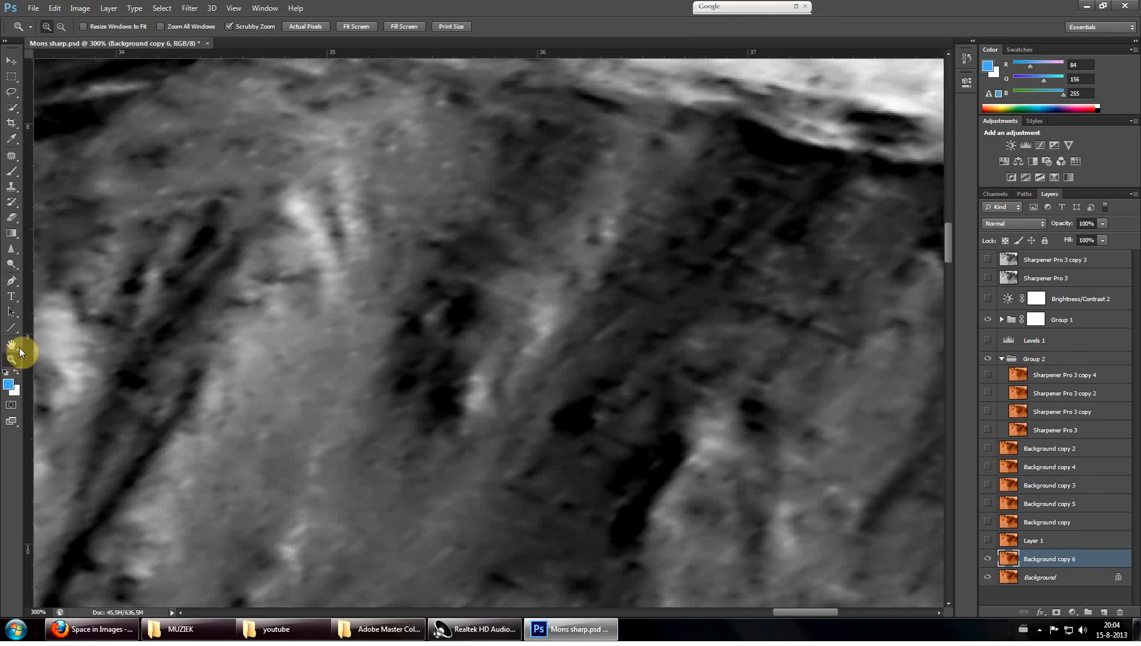
click(13, 260)
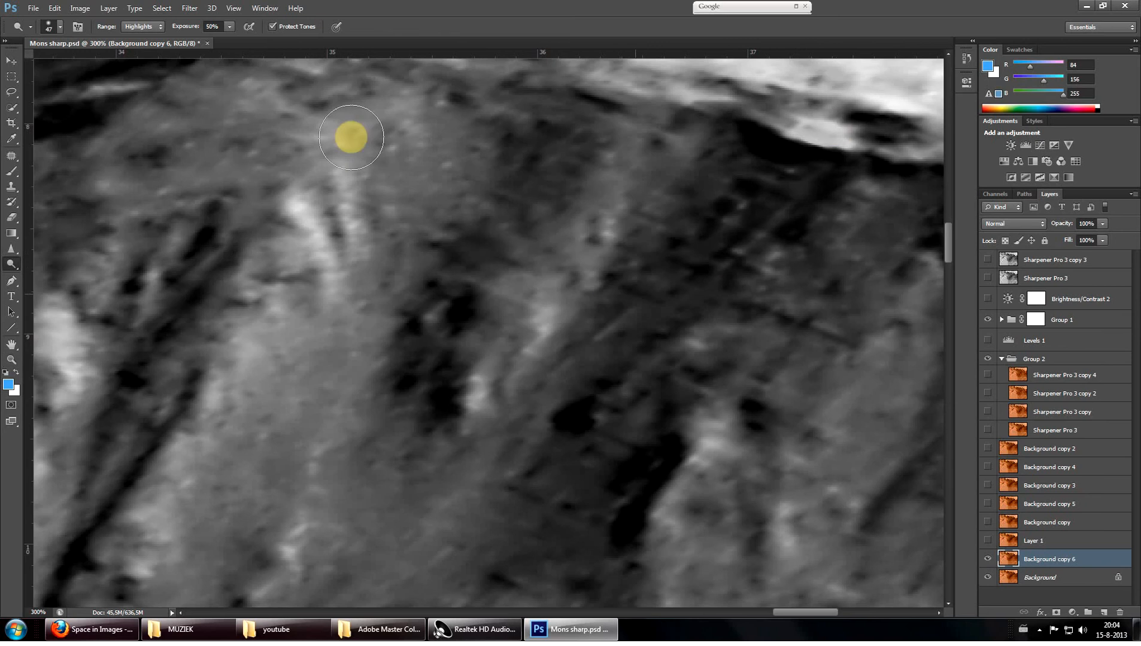
click(61, 26)
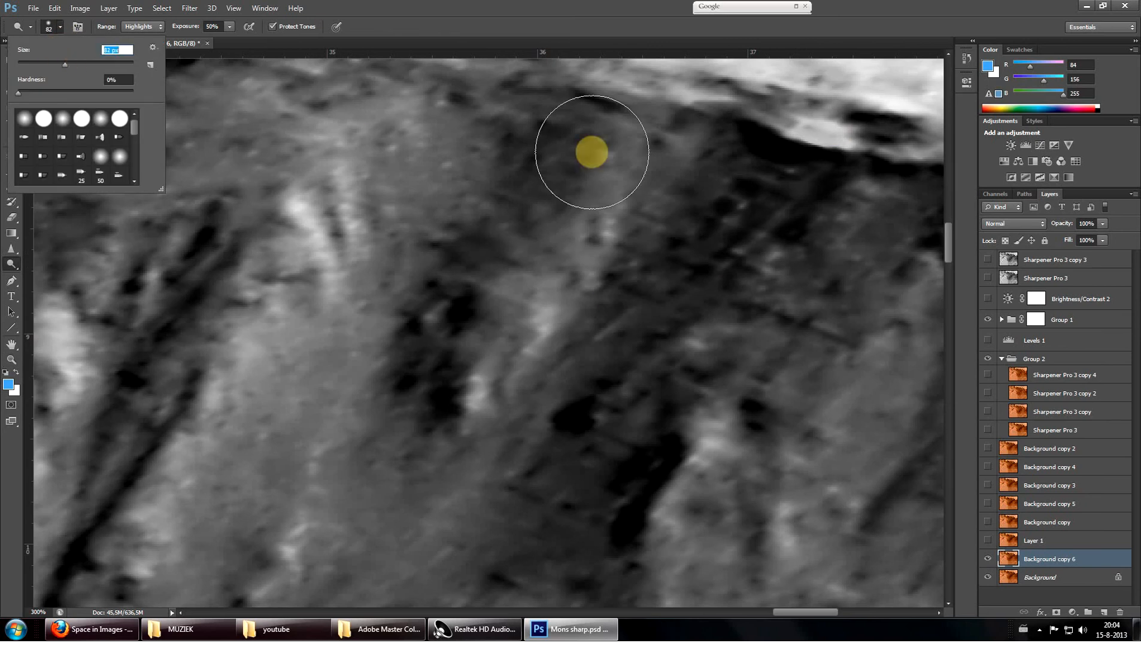
mouse_move(590, 153)
mouse_down()
mouse_move(687, 436)
mouse_move(601, 542)
mouse_move(508, 307)
mouse_move(343, 321)
mouse_move(370, 374)
mouse_move(494, 187)
mouse_move(545, 185)
mouse_move(567, 138)
mouse_move(614, 111)
mouse_move(539, 161)
mouse_move(428, 334)
mouse_move(515, 362)
mouse_move(510, 307)
mouse_move(526, 388)
mouse_move(553, 399)
mouse_move(610, 379)
mouse_move(578, 488)
mouse_move(554, 515)
mouse_move(568, 559)
mouse_up()
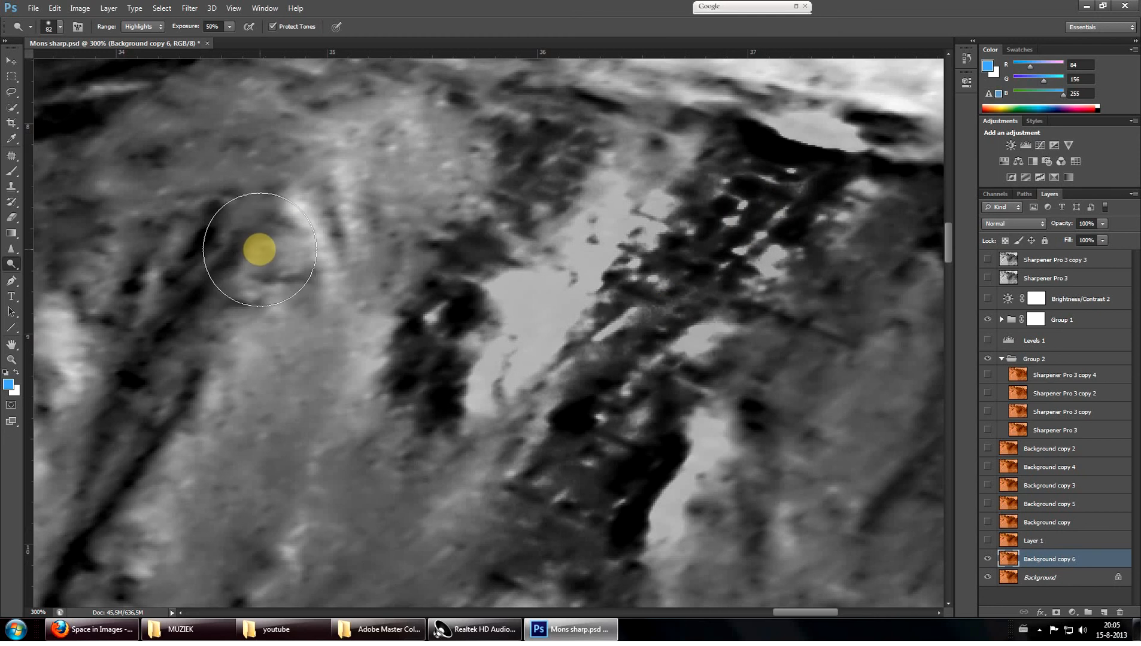
drag(258, 250, 229, 251)
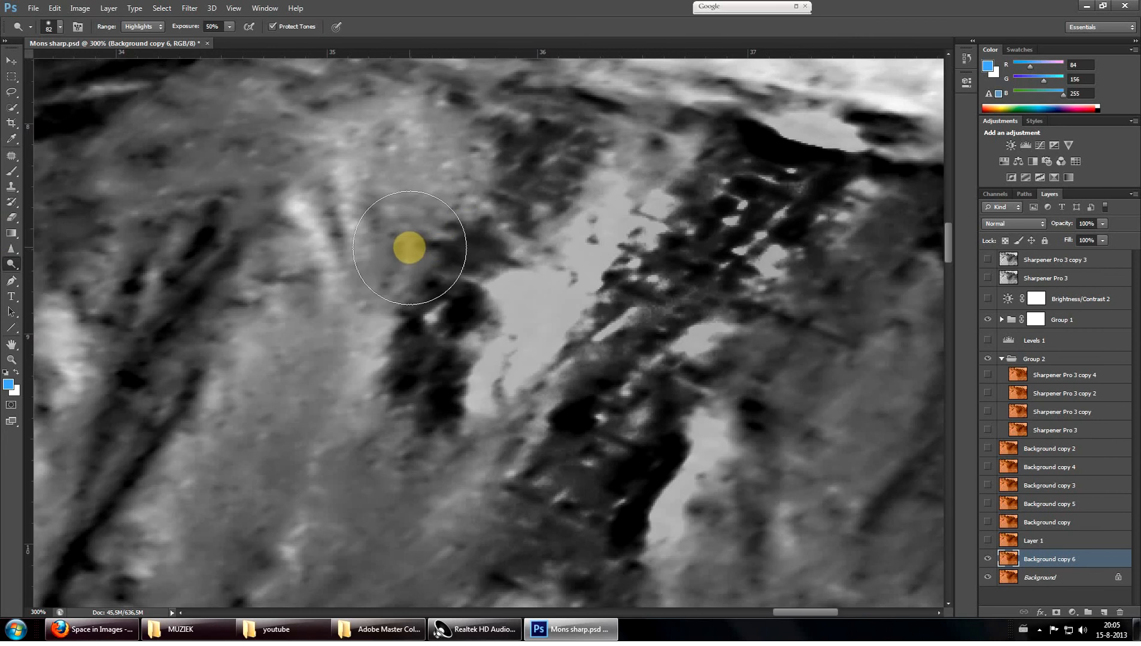
Dodge midtones along the dark ridge and the right-central terrain
click(11, 250)
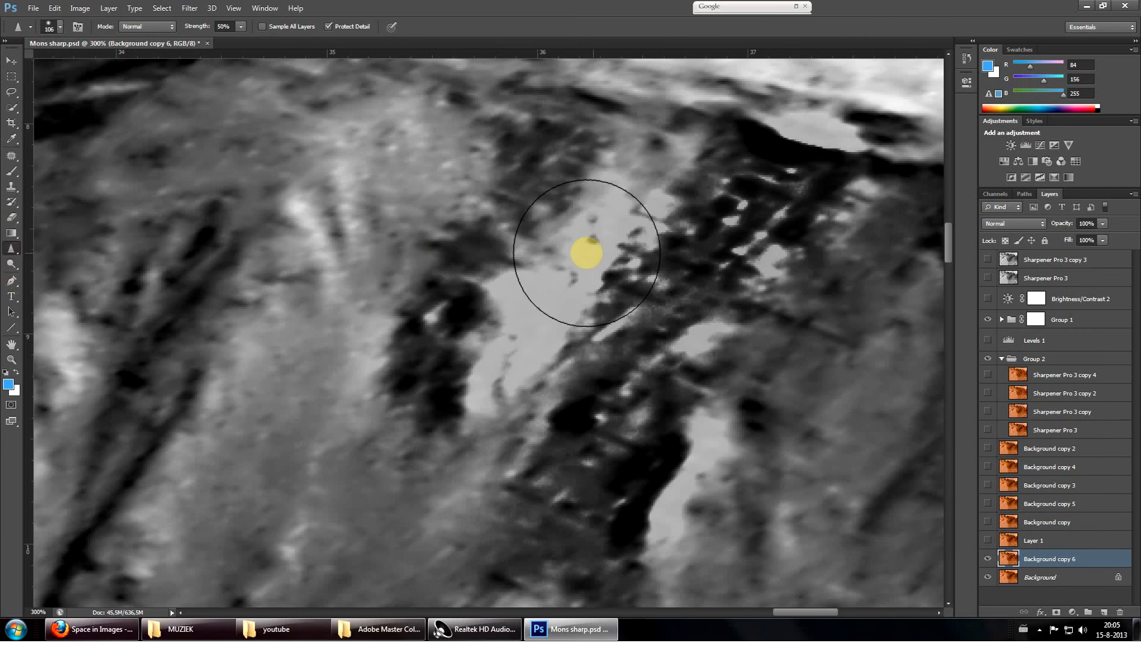
click(12, 266)
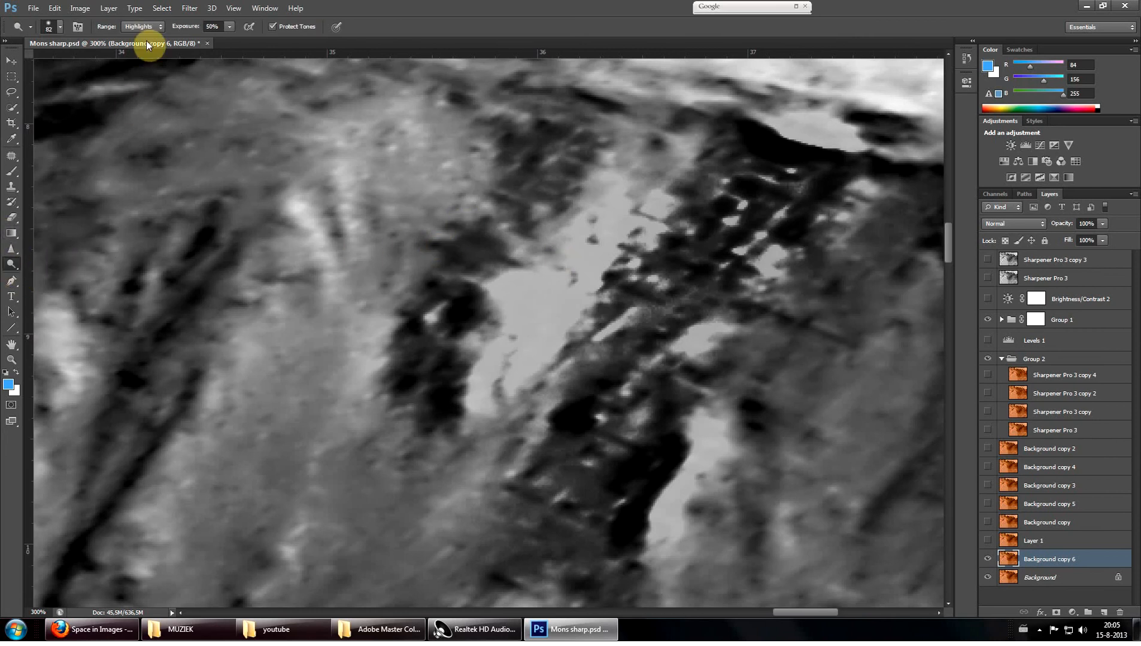
click(143, 27)
drag(472, 535, 695, 284)
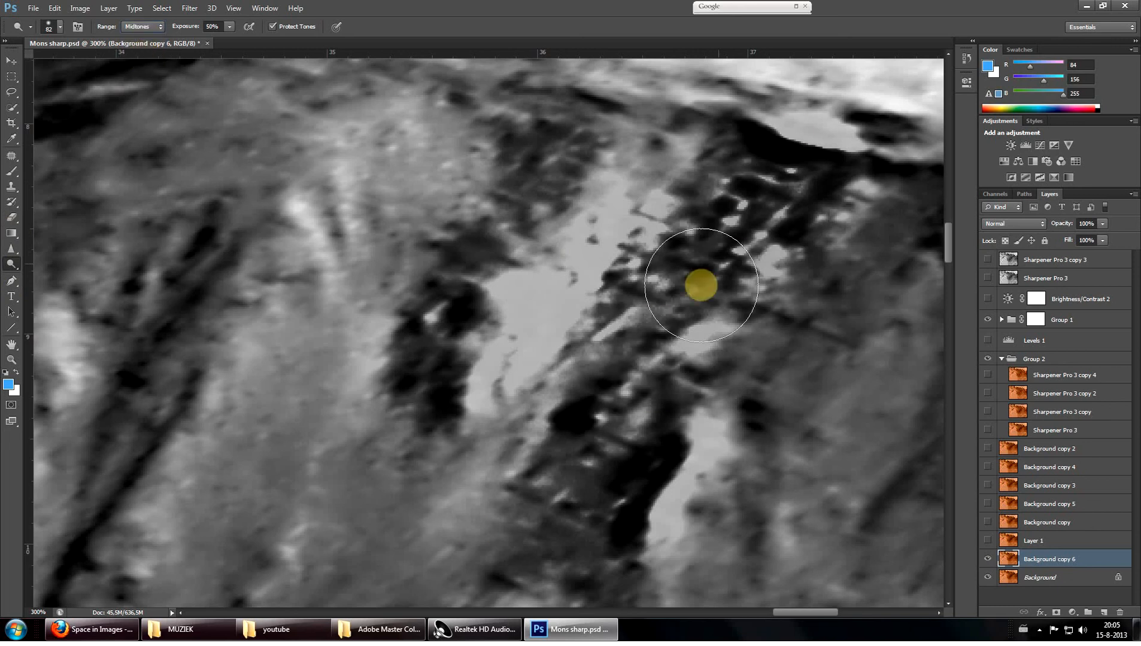
drag(781, 142, 605, 516)
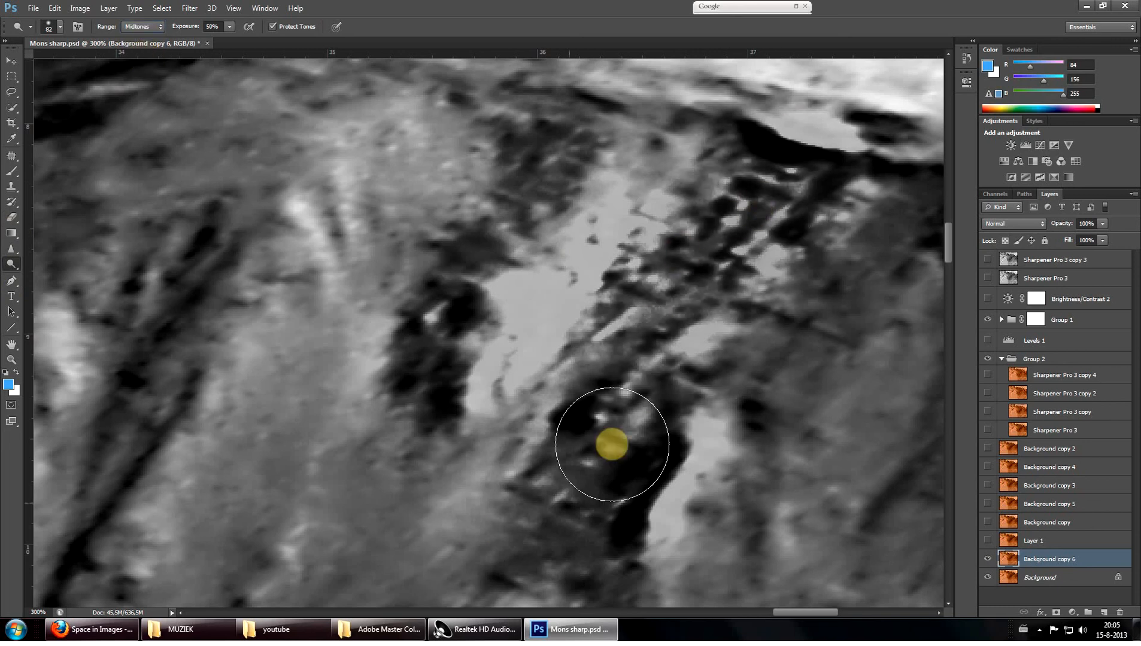
drag(695, 535, 786, 275)
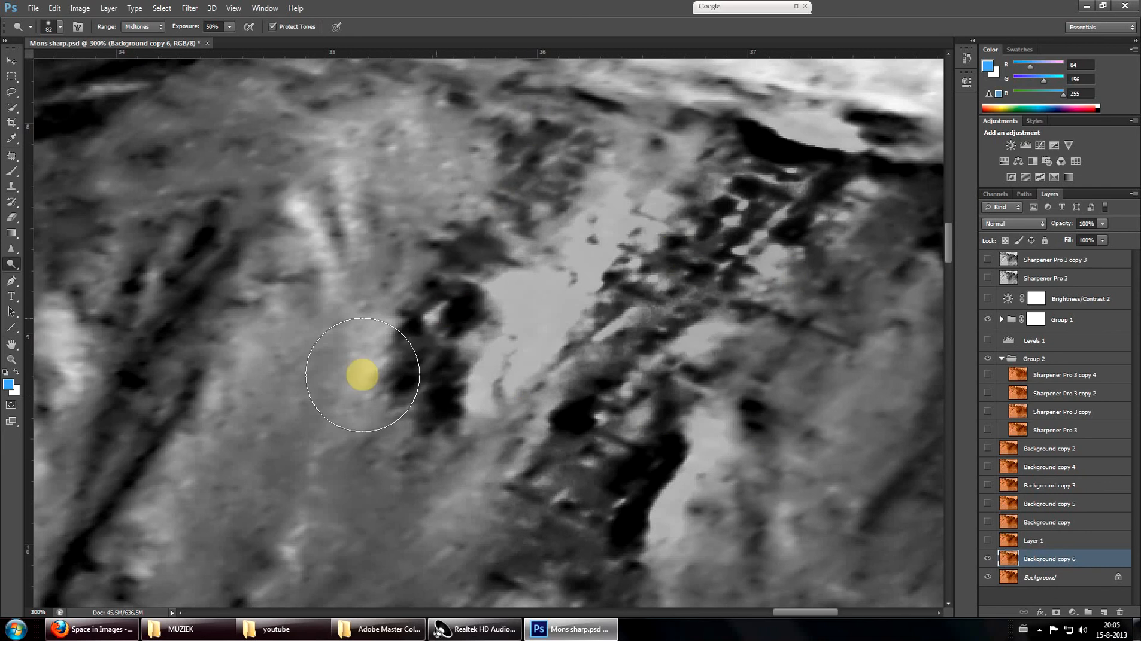
Sharpen the dark rock cluster near the image centre, then stop brushing
click(18, 252)
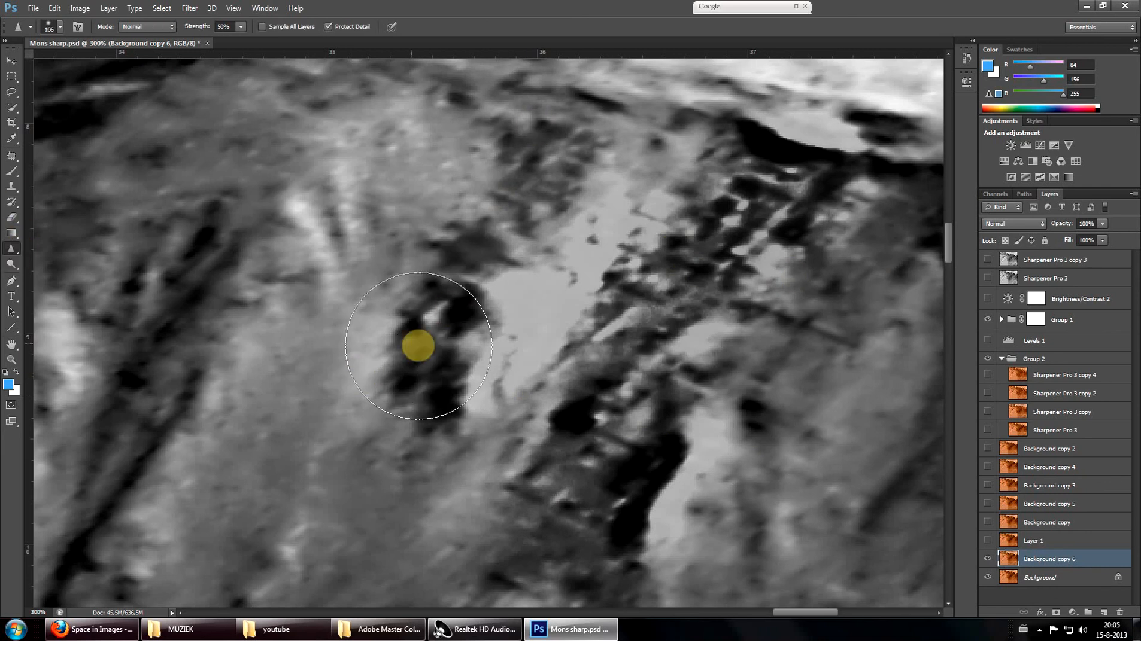
mouse_move(419, 311)
mouse_down()
mouse_move(465, 383)
mouse_move(458, 376)
mouse_move(454, 462)
mouse_up()
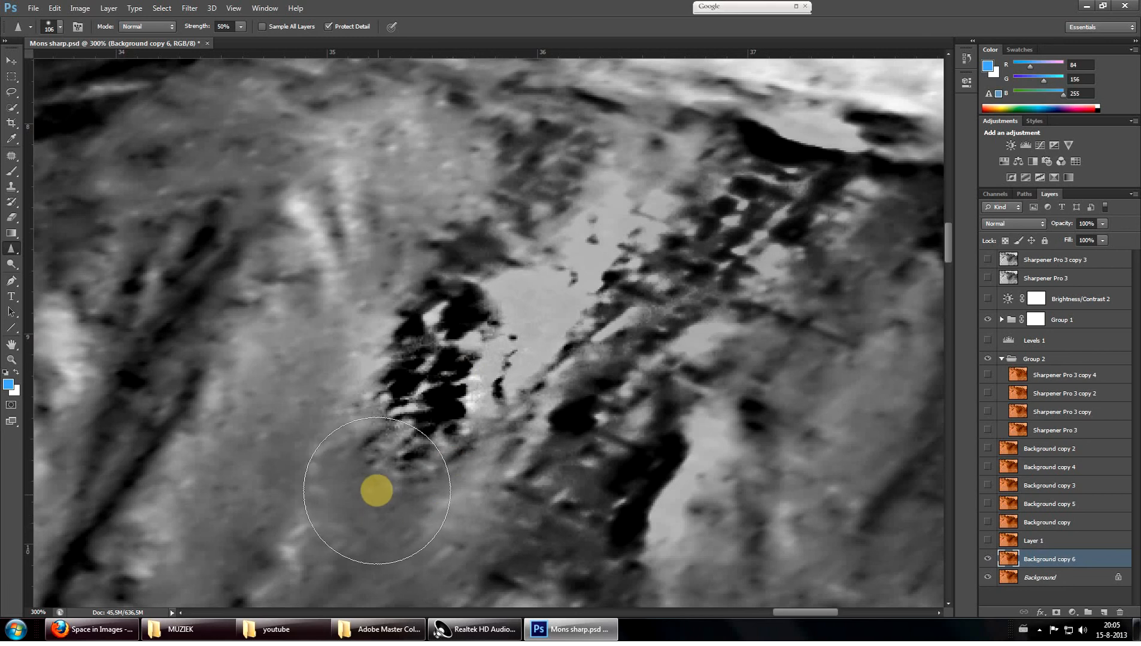
key(v)
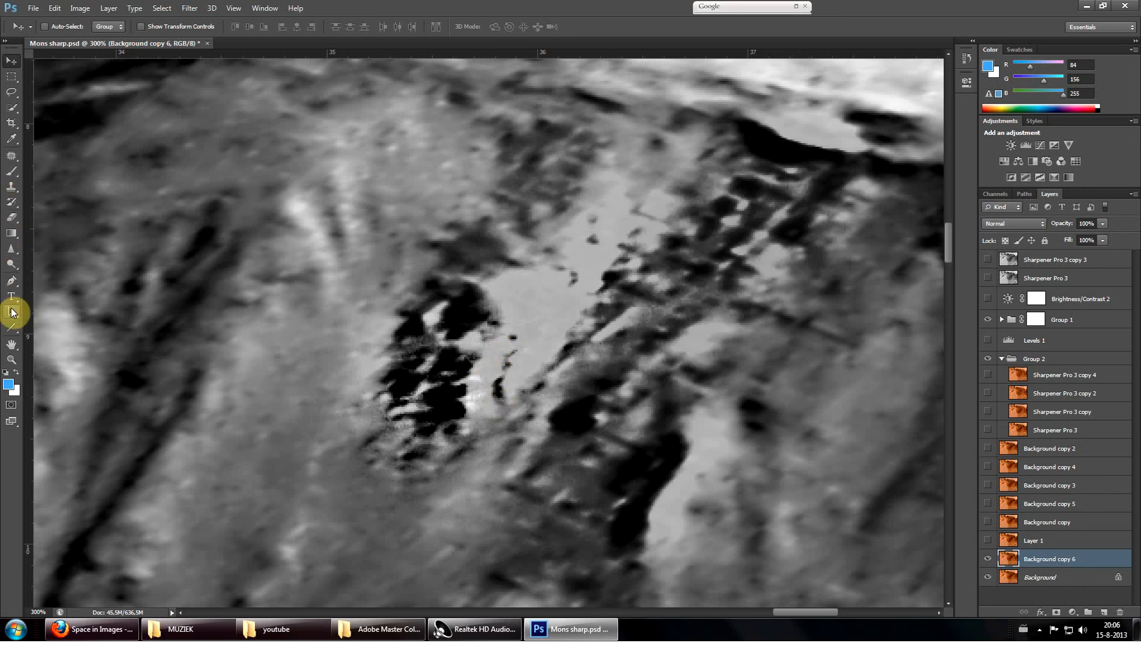
Sharpen the top-centre dark patches and lighten terrain by the upper-right dark band
click(12, 265)
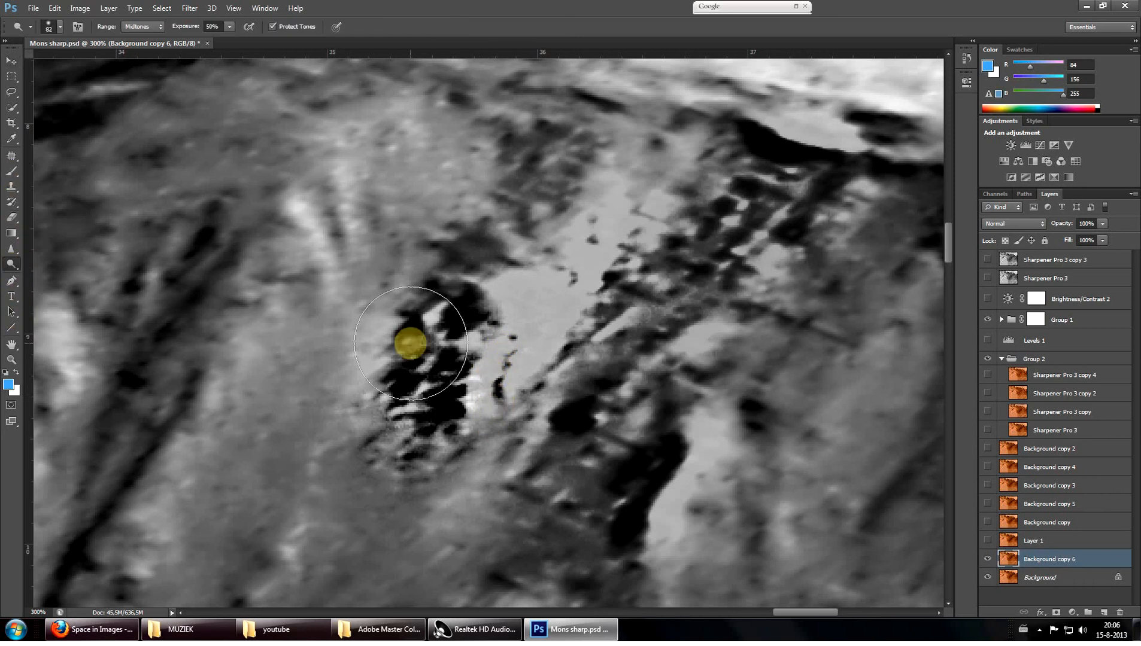
click(11, 252)
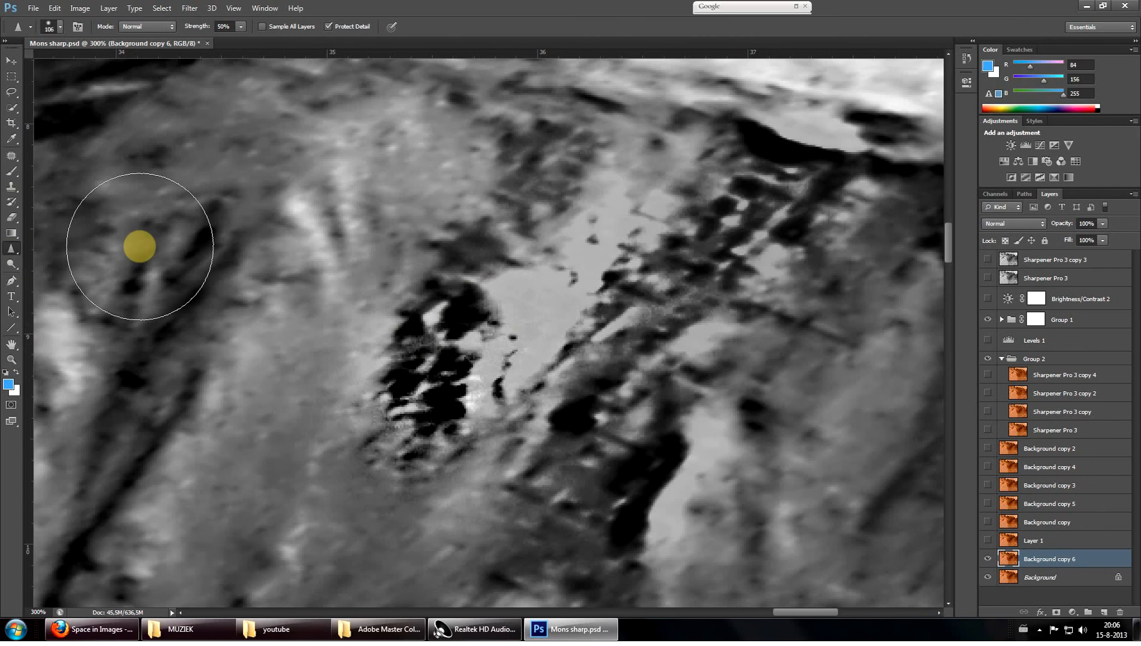
mouse_move(481, 227)
mouse_down()
mouse_move(618, 252)
mouse_move(767, 205)
mouse_up()
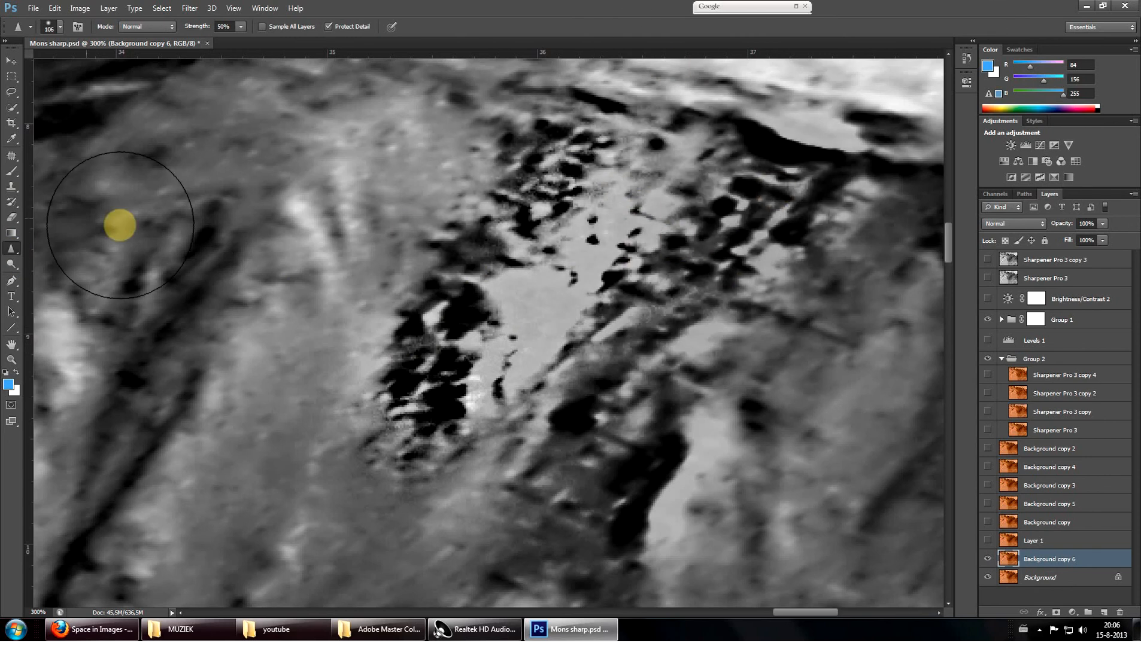
click(11, 263)
drag(780, 263, 778, 168)
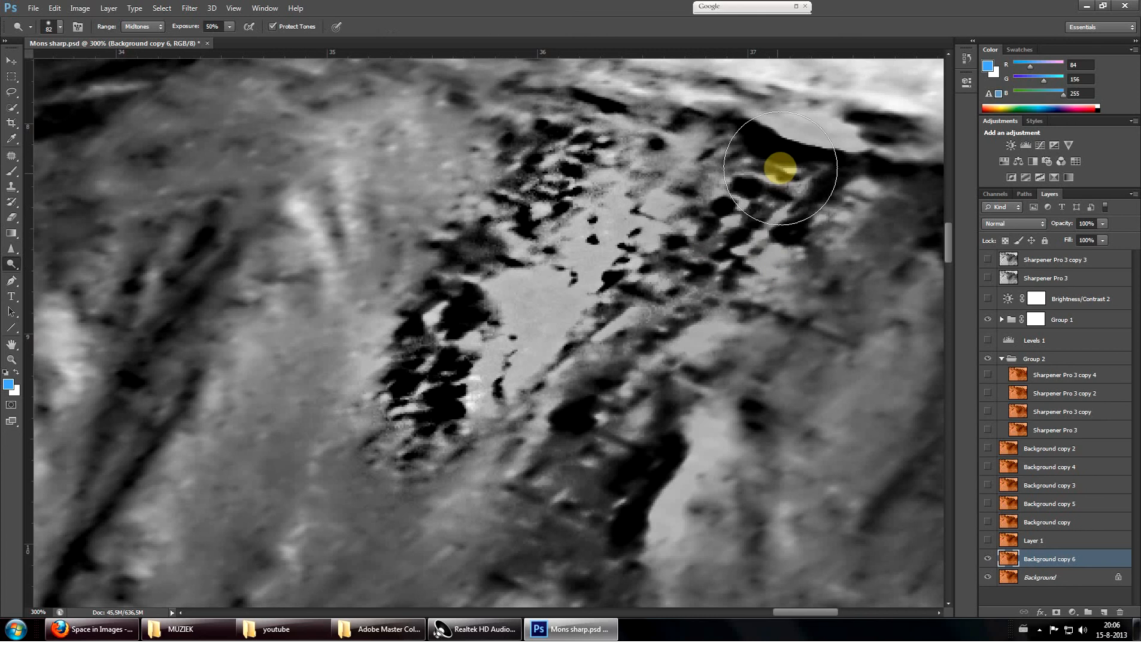
Sharpen the dark patches right of centre, lower right and far right, briefly checking the History panel
click(11, 250)
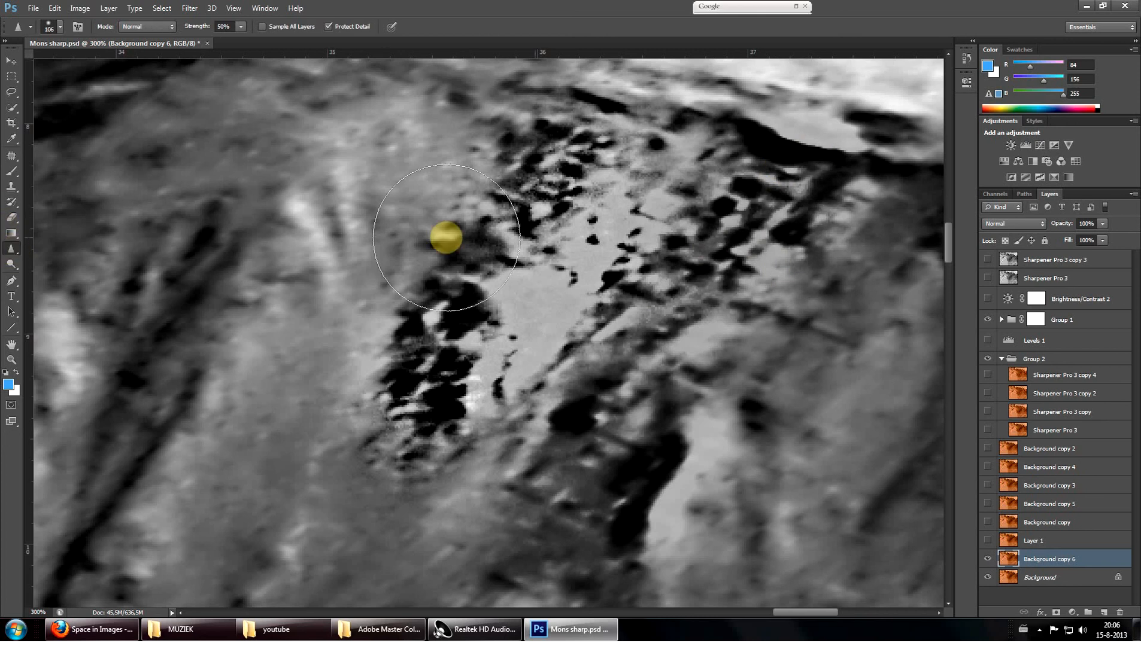
drag(636, 210, 695, 152)
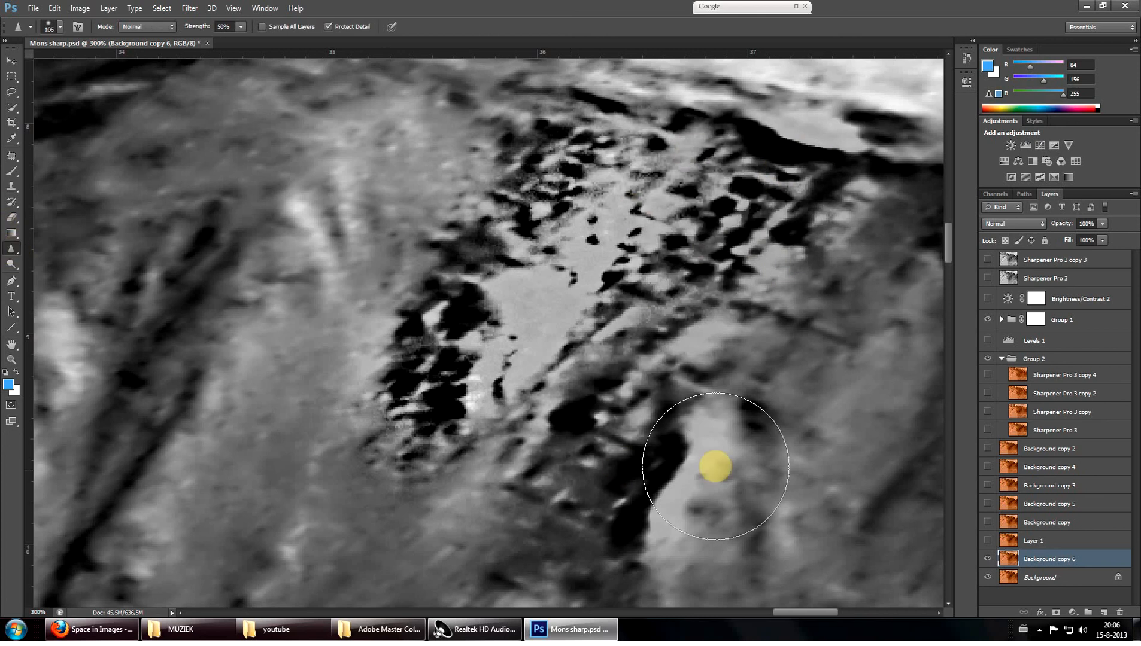
drag(716, 465, 624, 526)
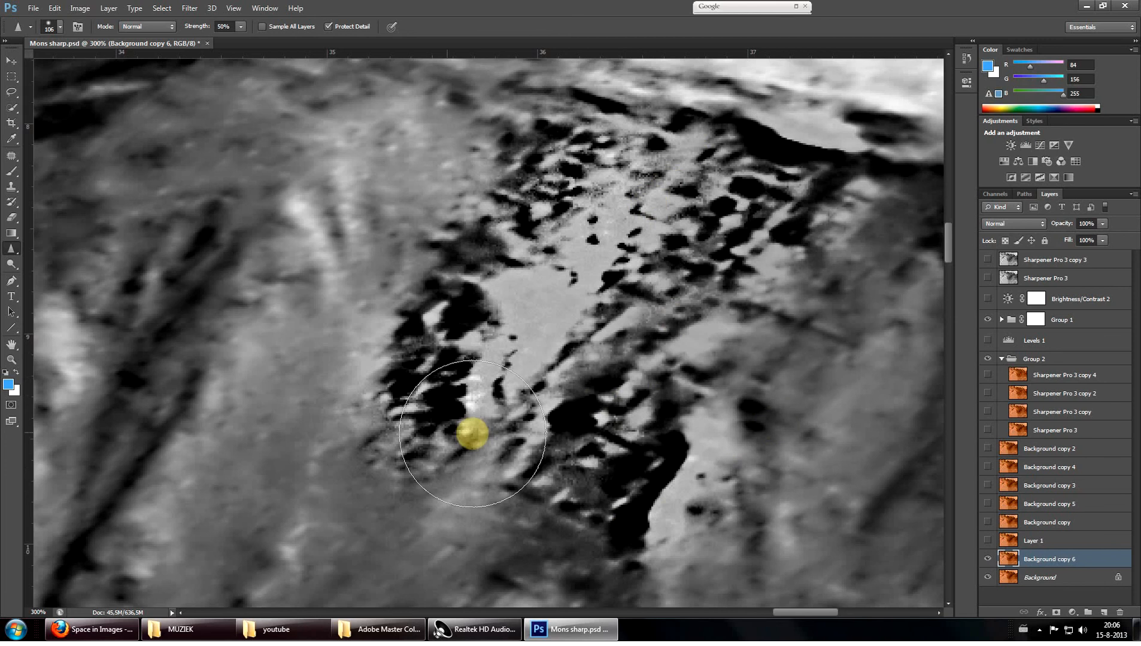
drag(882, 303, 784, 275)
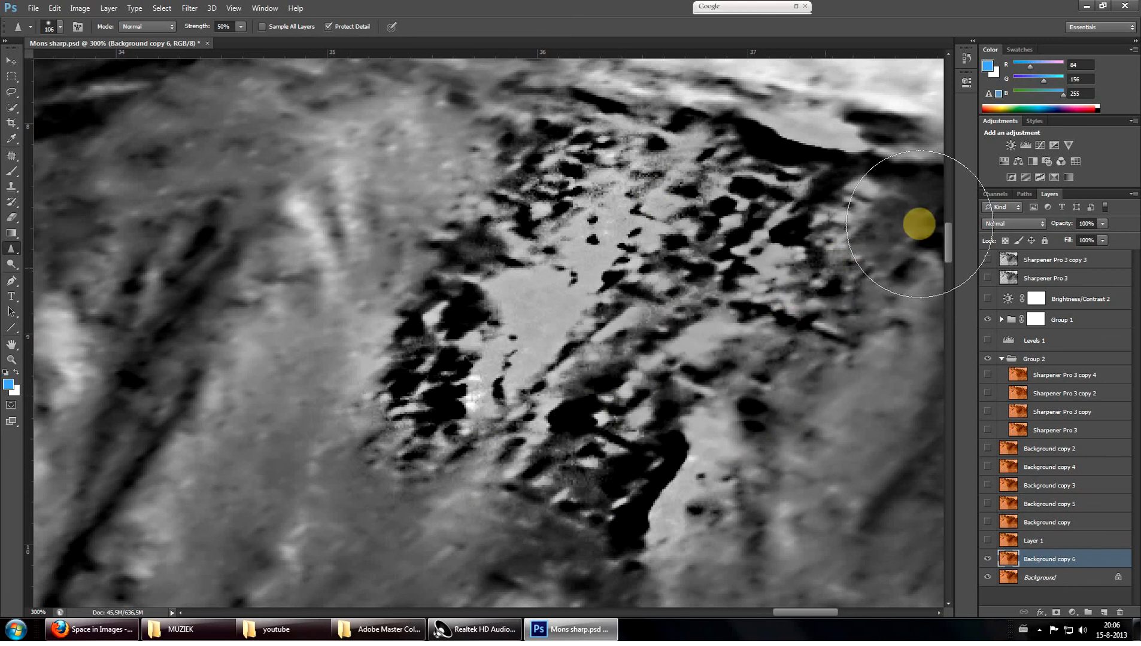
drag(956, 231, 869, 242)
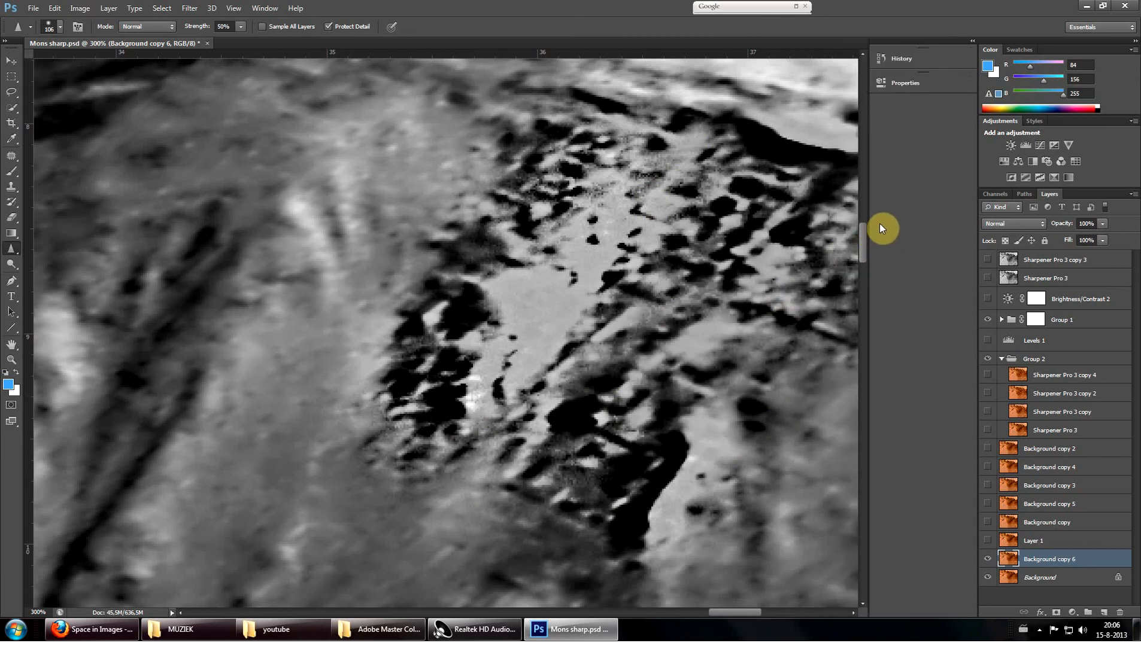
drag(866, 232, 958, 223)
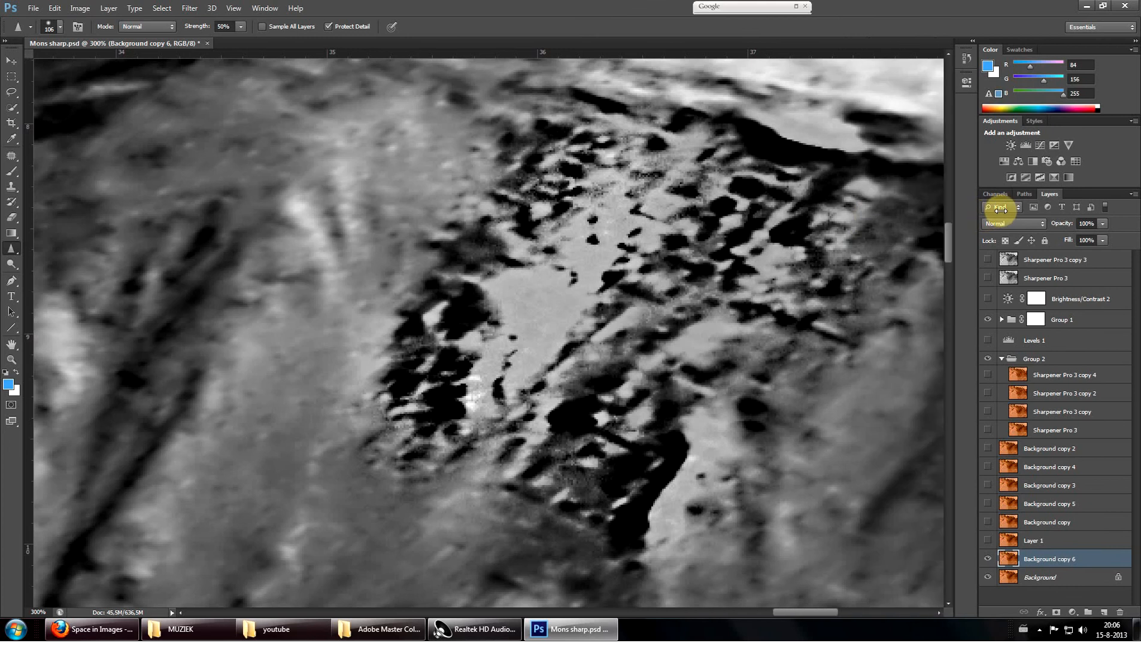
scroll(878, 258, down, 1)
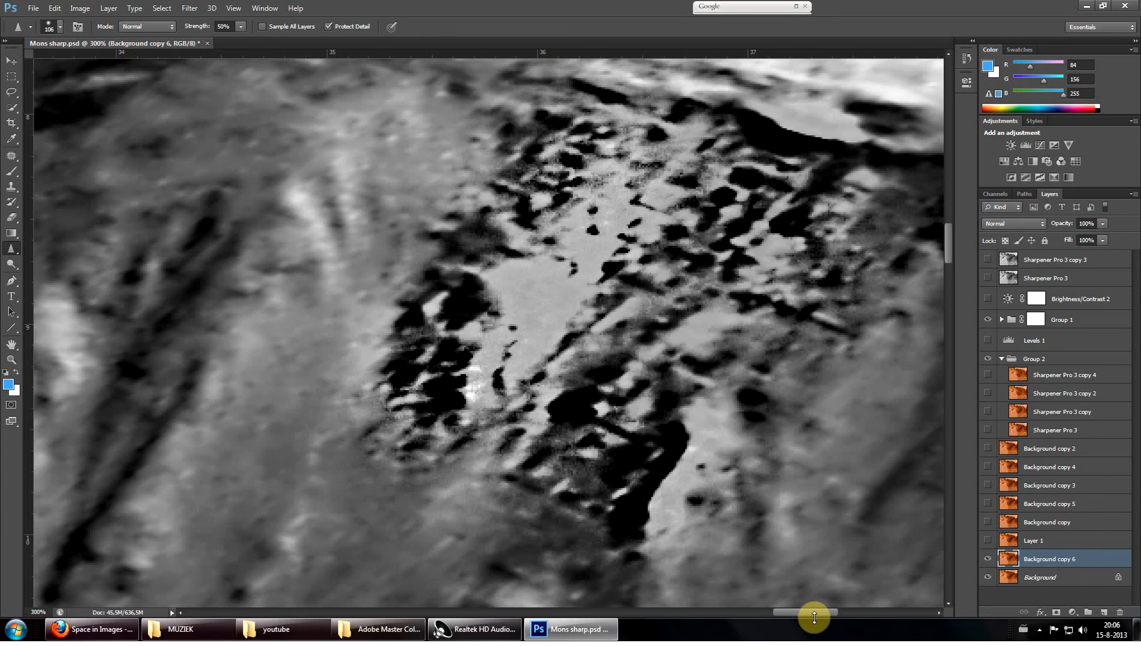
mouse_move(798, 614)
mouse_down()
mouse_move(824, 595)
mouse_move(817, 582)
mouse_up()
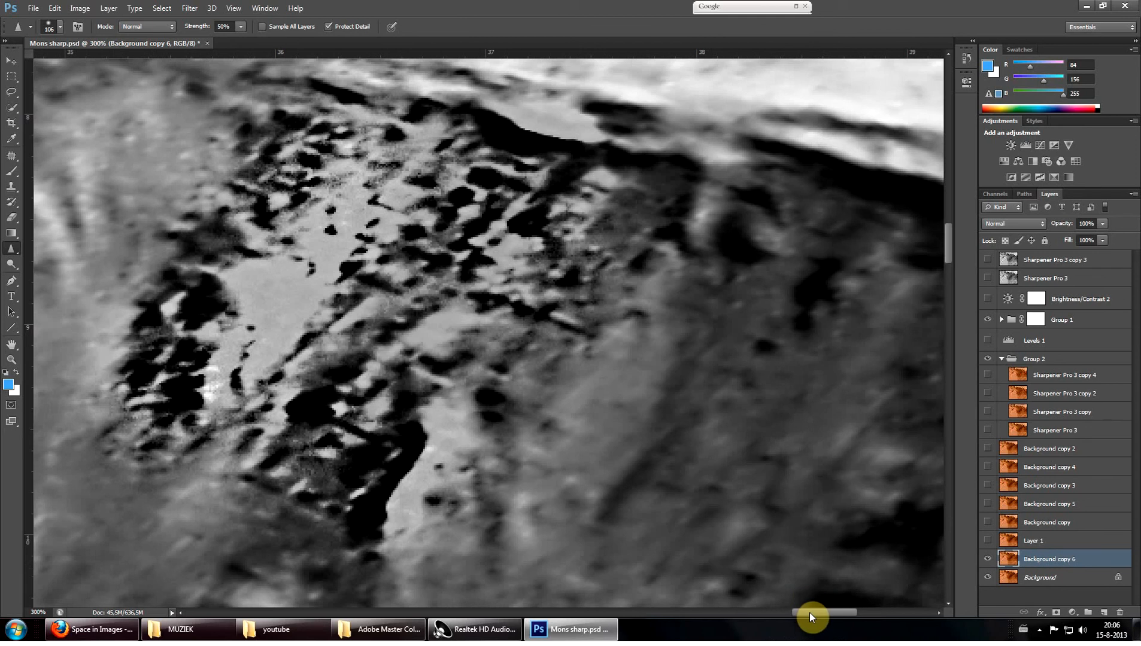
drag(809, 611, 802, 610)
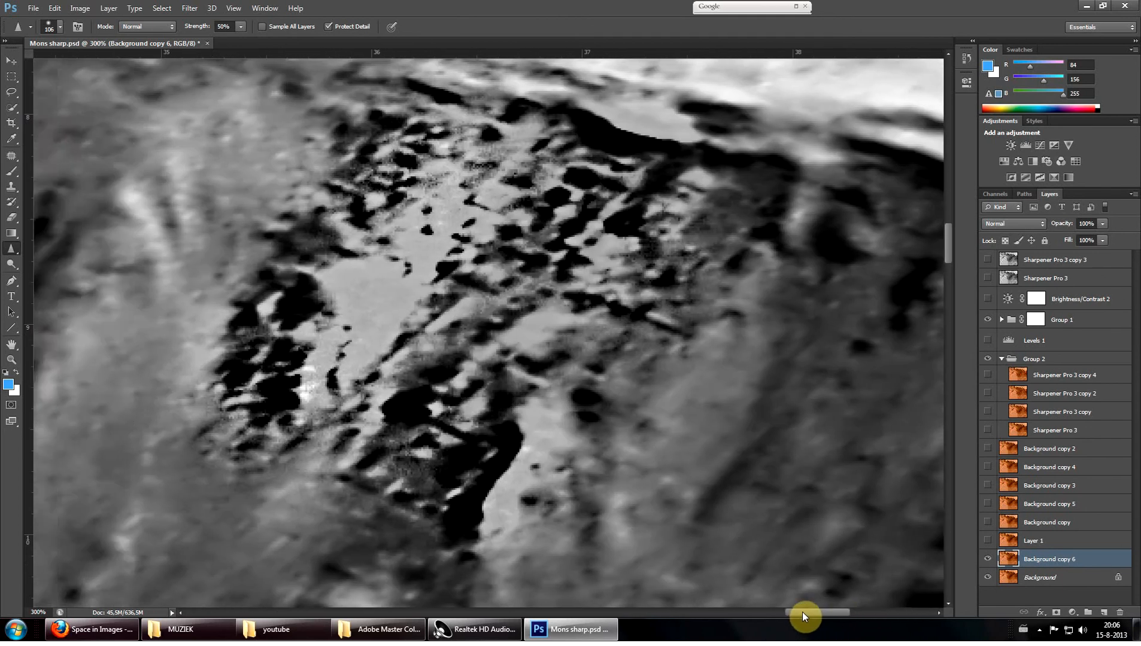
drag(802, 610, 817, 612)
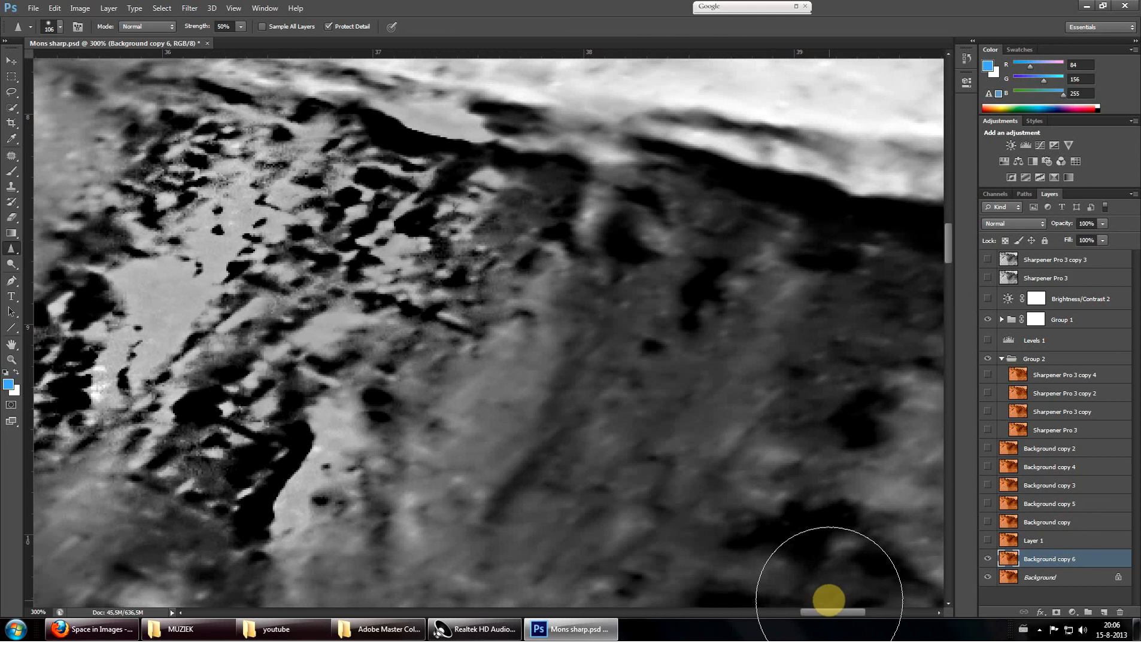
drag(823, 614, 824, 610)
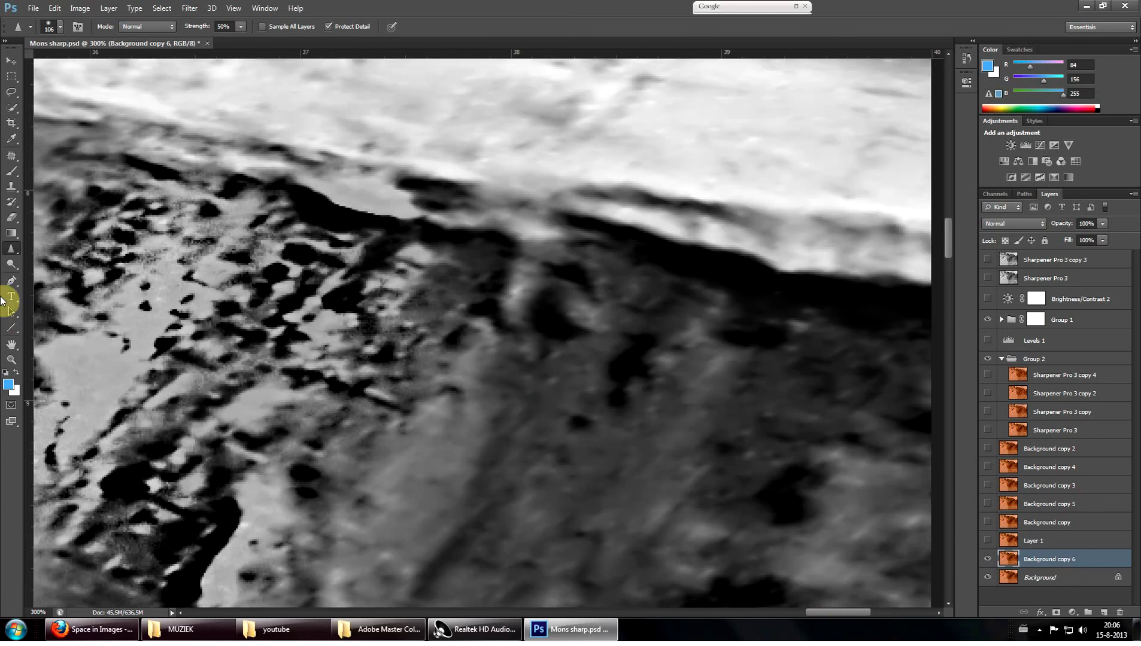
click(13, 267)
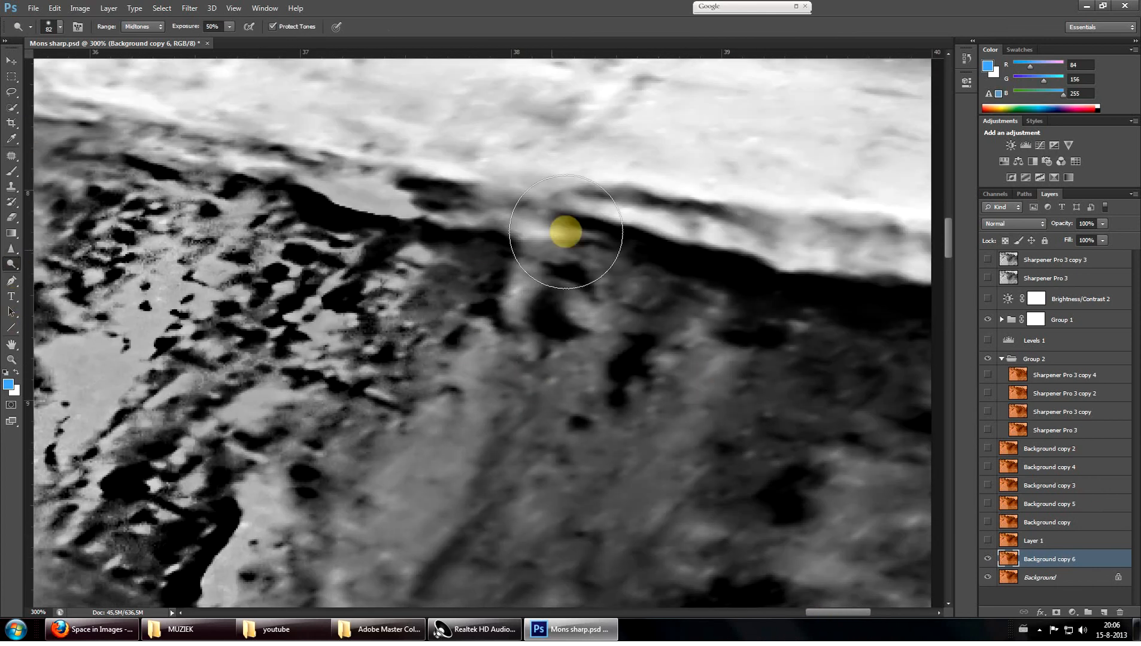
drag(1003, 406, 860, 338)
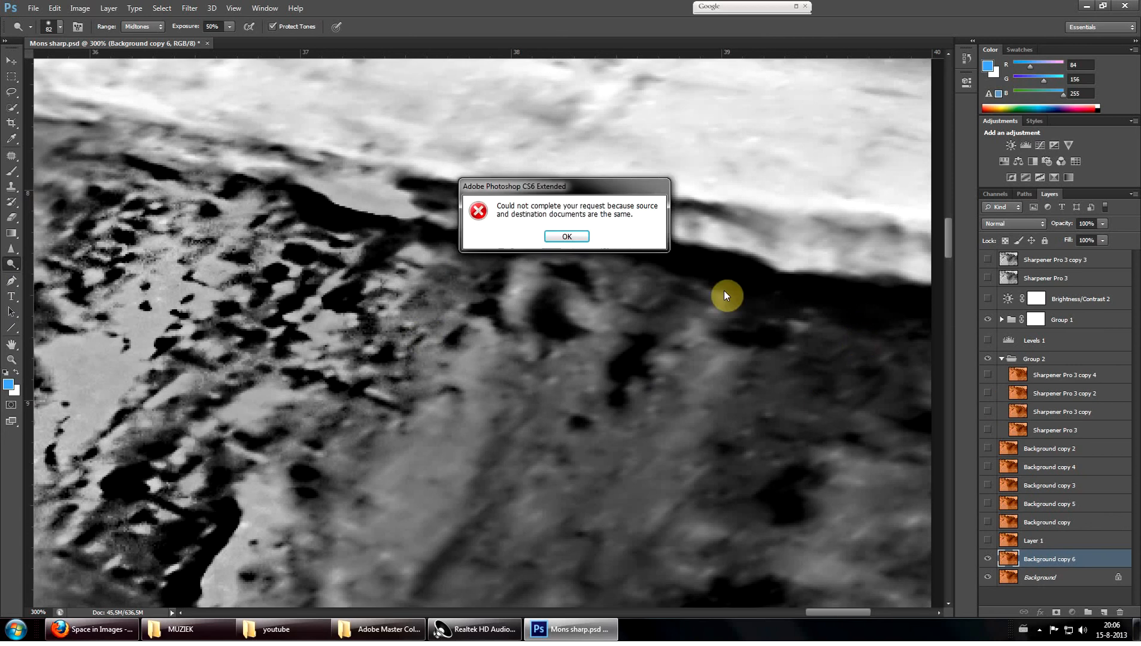
click(566, 237)
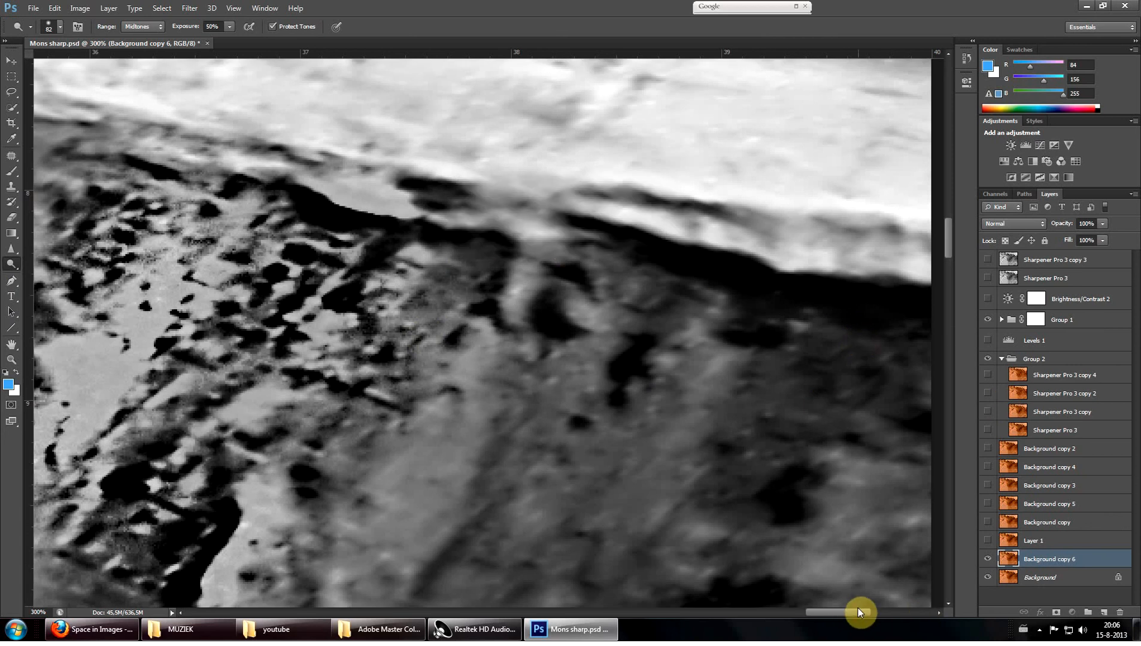
drag(857, 611, 877, 611)
scroll(651, 455, down, 3)
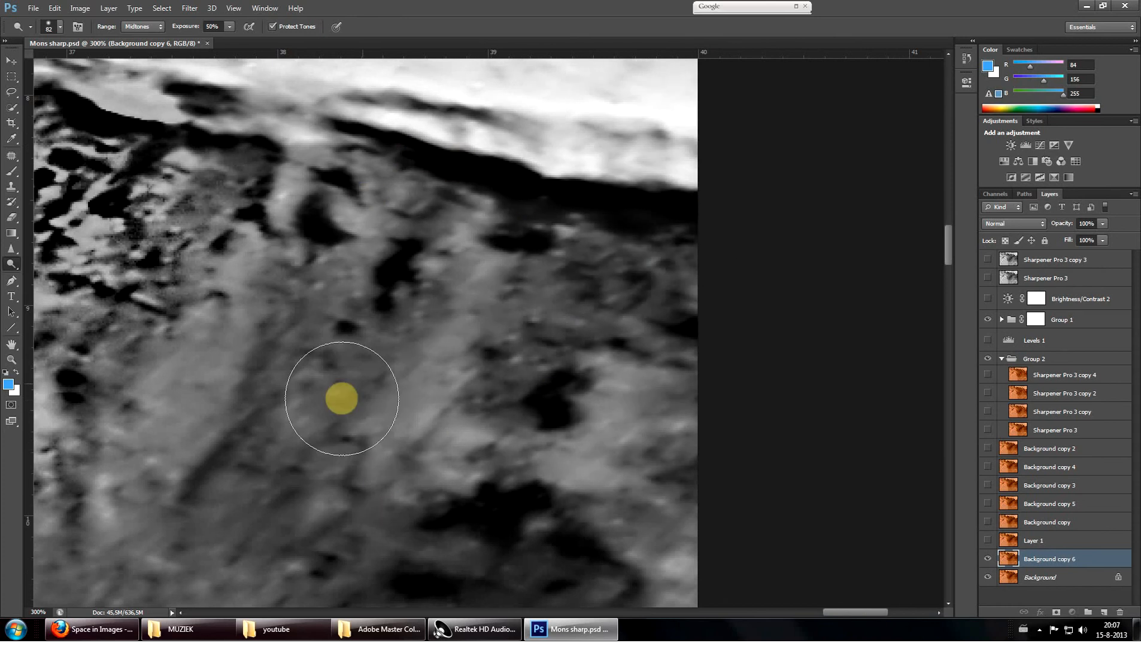
scroll(341, 399, down, 3)
Lighten the lower and left slopes around the dark rock cluster, then ready the Sharpen tool
drag(169, 348, 496, 529)
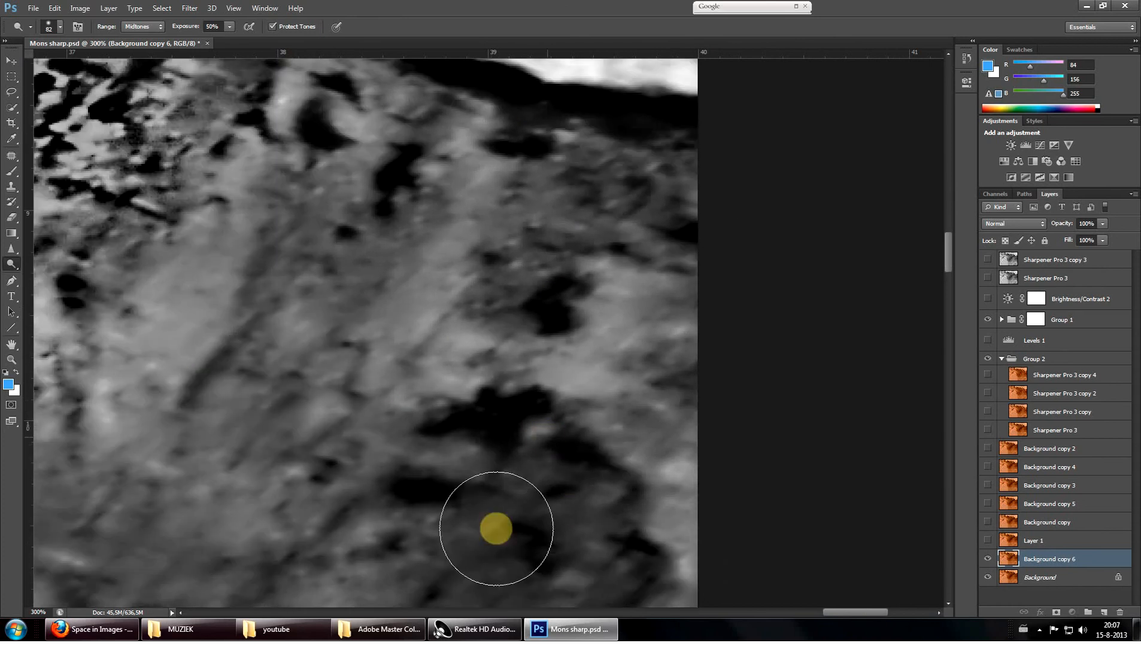
scroll(496, 530, down, 3)
drag(589, 418, 7, 470)
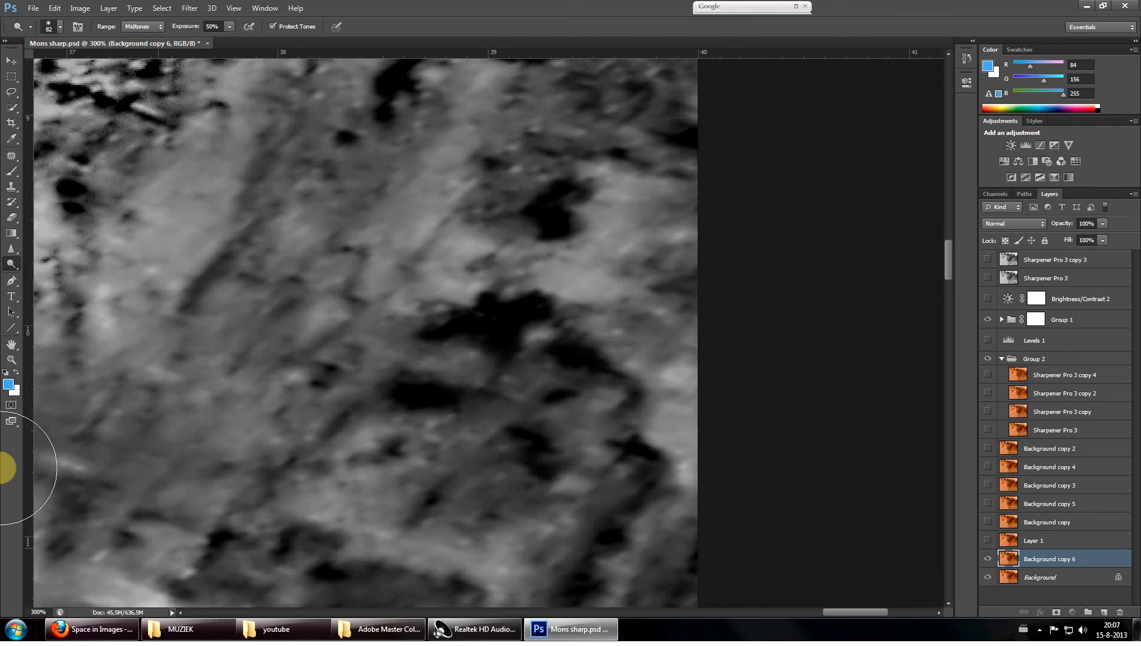
drag(875, 615, 831, 616)
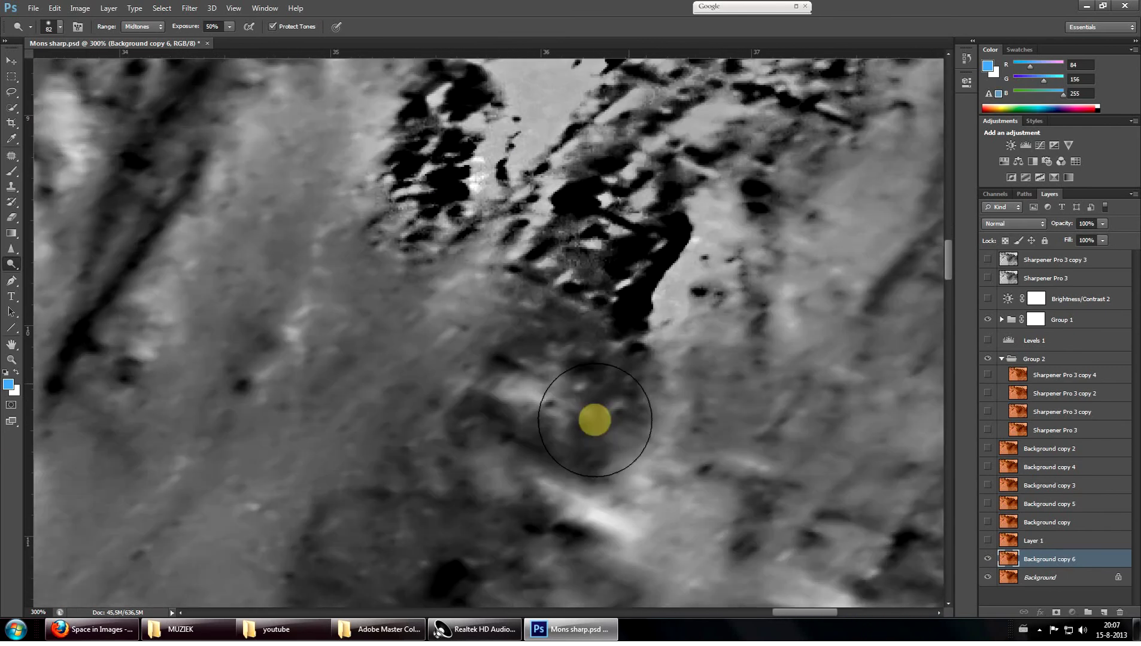
drag(594, 420, 348, 234)
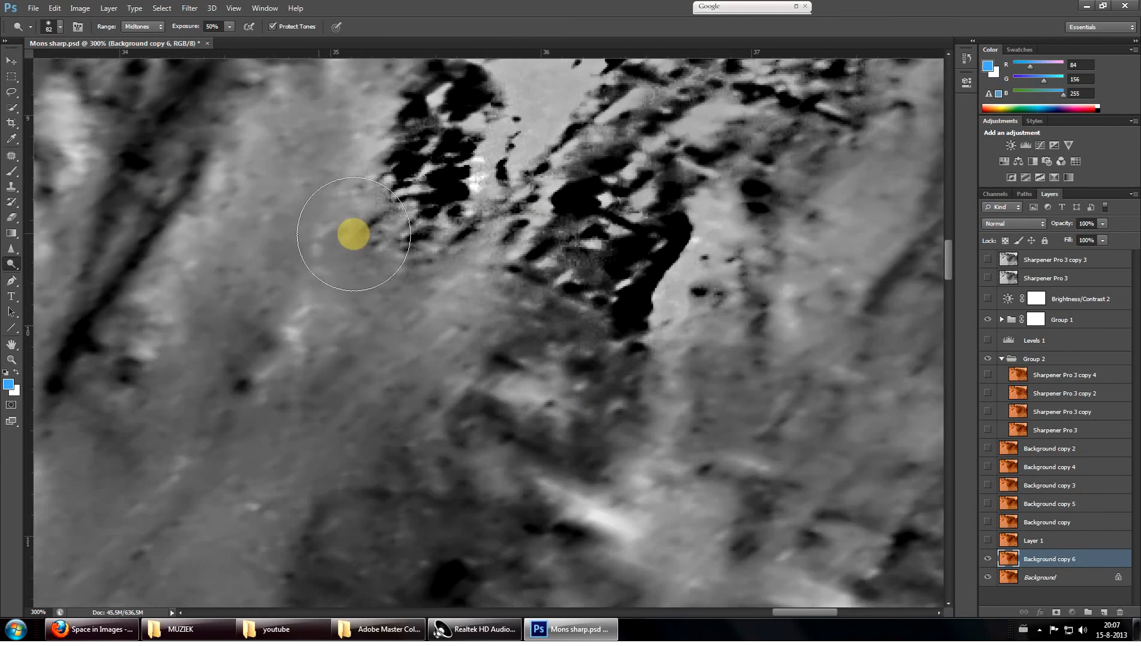
scroll(624, 266, up, 3)
click(7, 266)
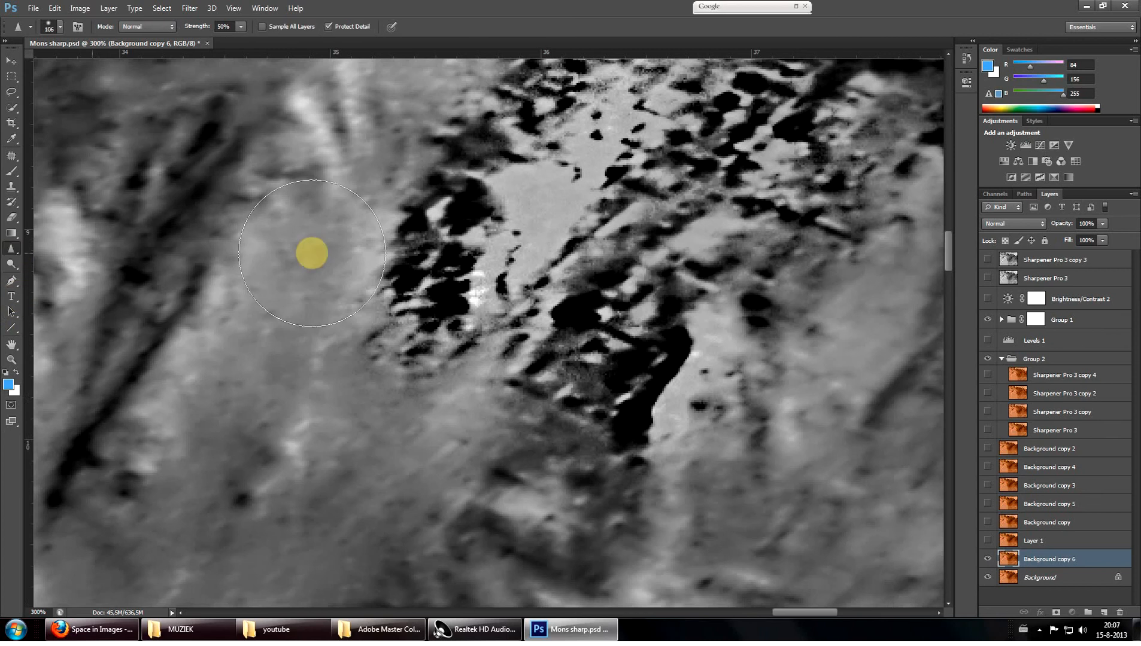
scroll(534, 267, up, 3)
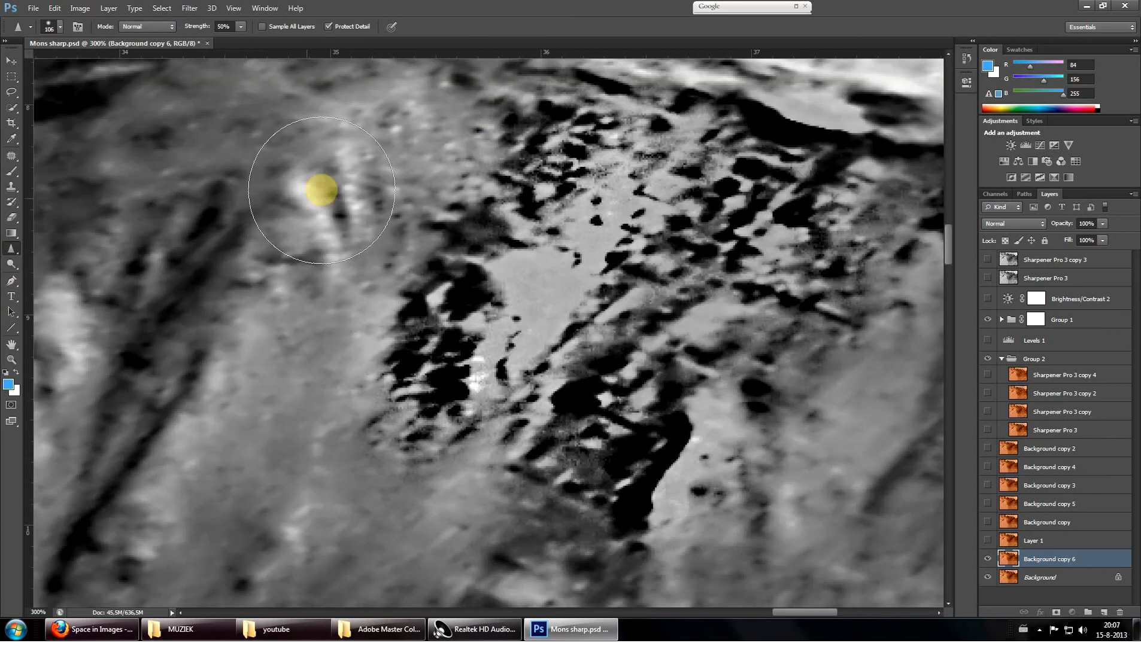
scroll(732, 400, down, 1)
scroll(733, 401, down, 1)
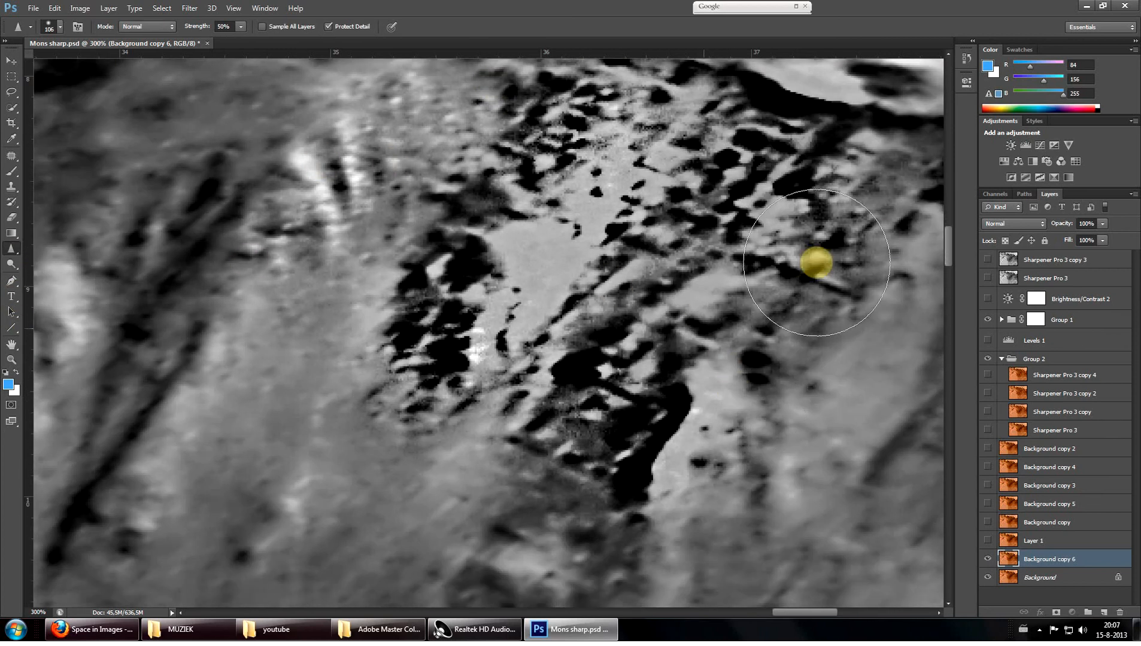
scroll(891, 211, down, 2)
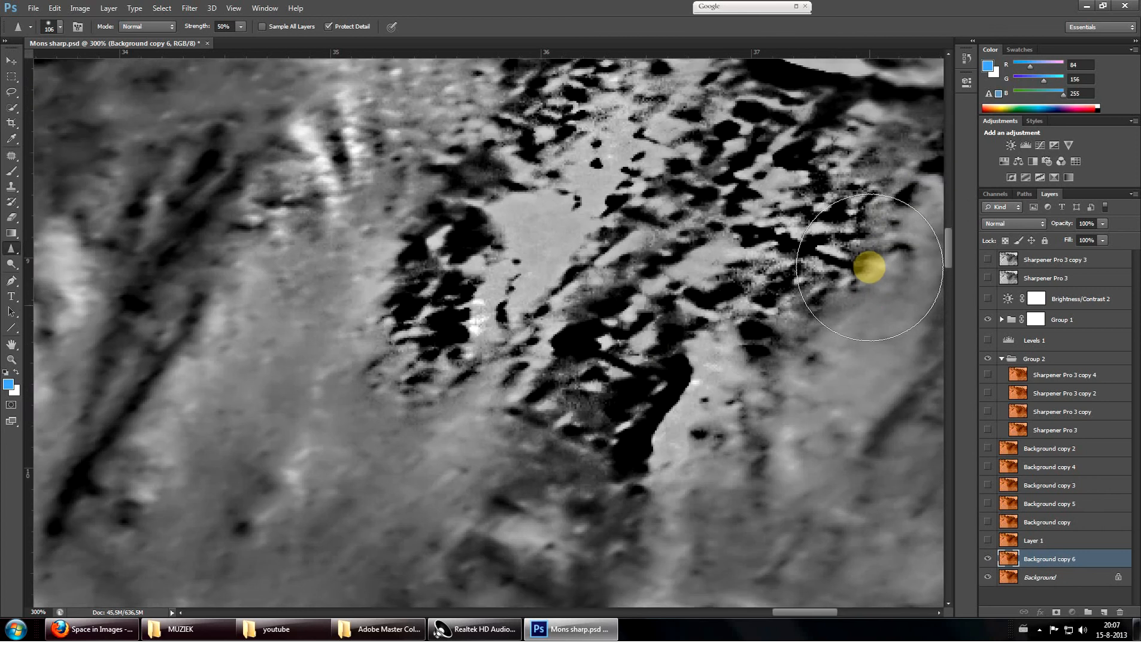
scroll(873, 249, up, 3)
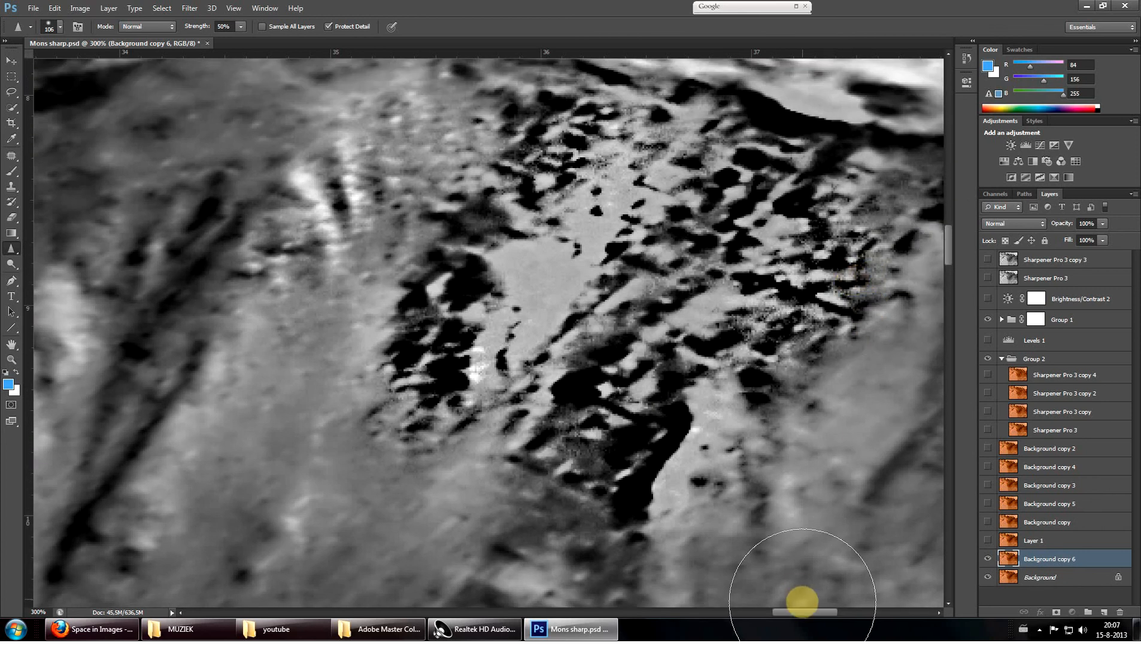
drag(811, 610, 838, 609)
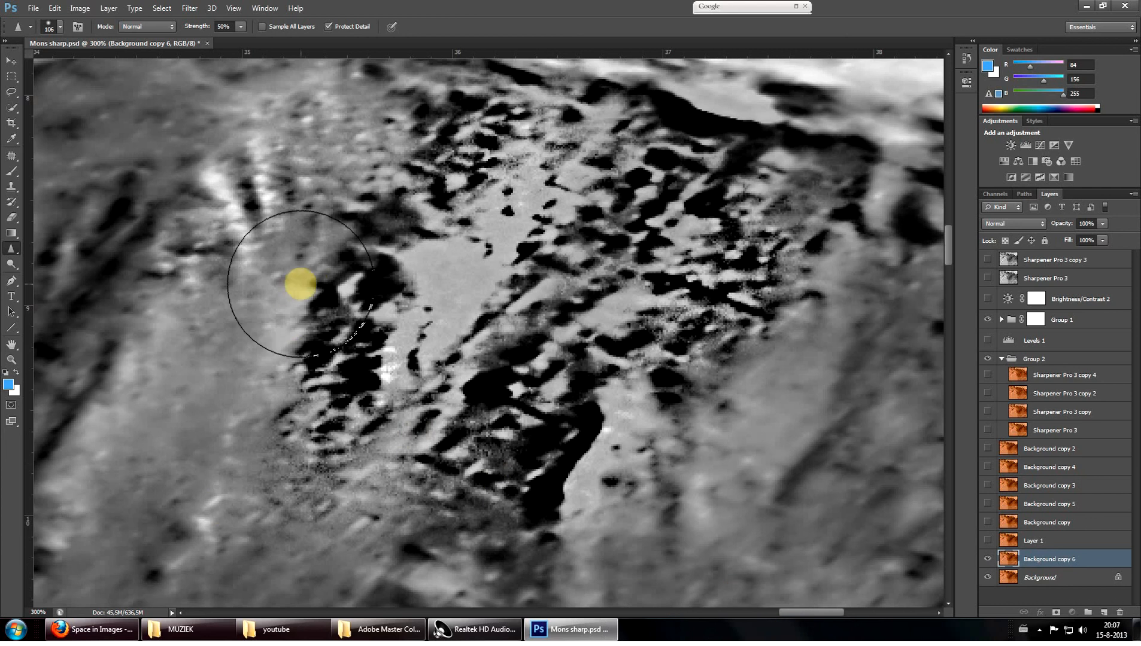
Show Sharpener Pro 3 copy 4 and zoom out to inspect its sharpening across the terrain
click(13, 60)
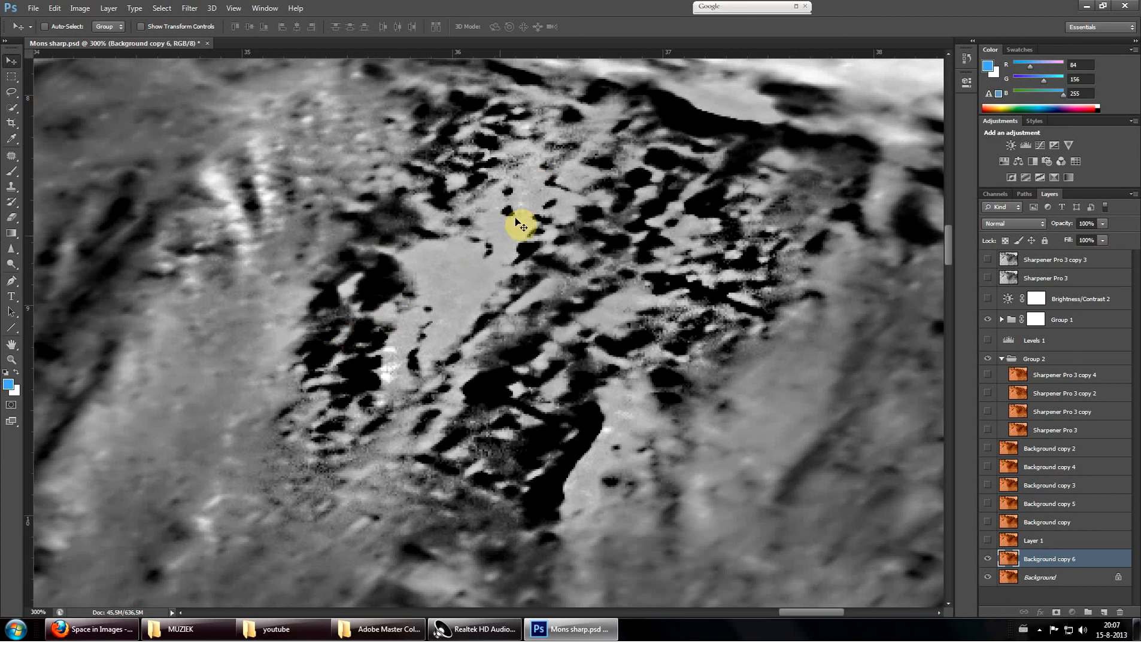
scroll(597, 194, up, 3)
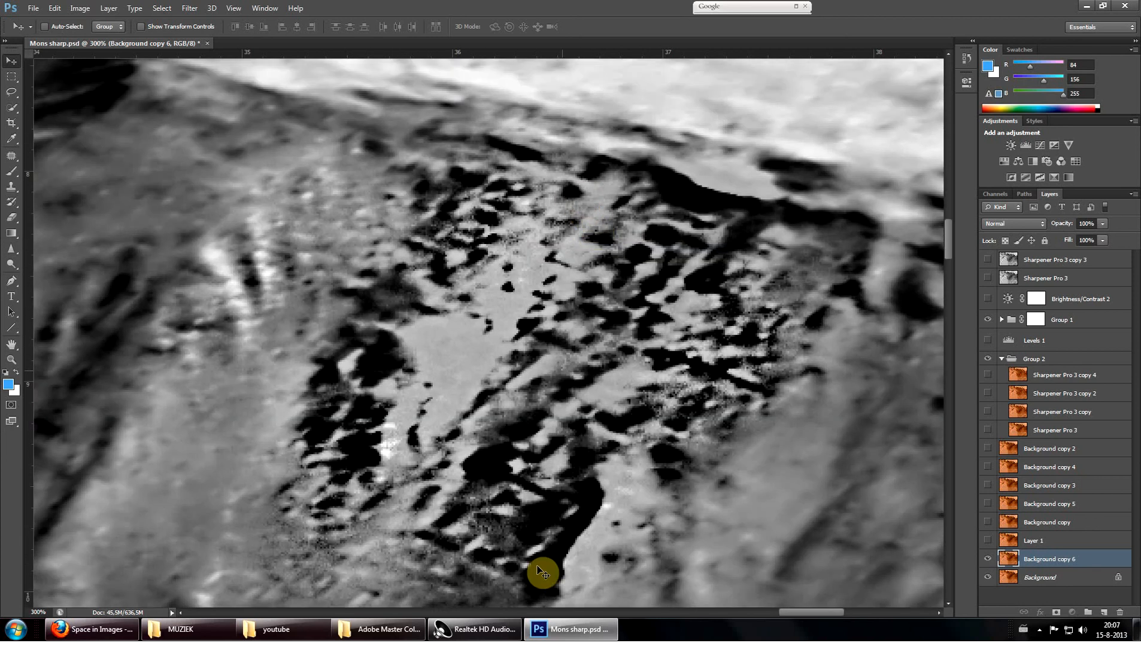
click(990, 375)
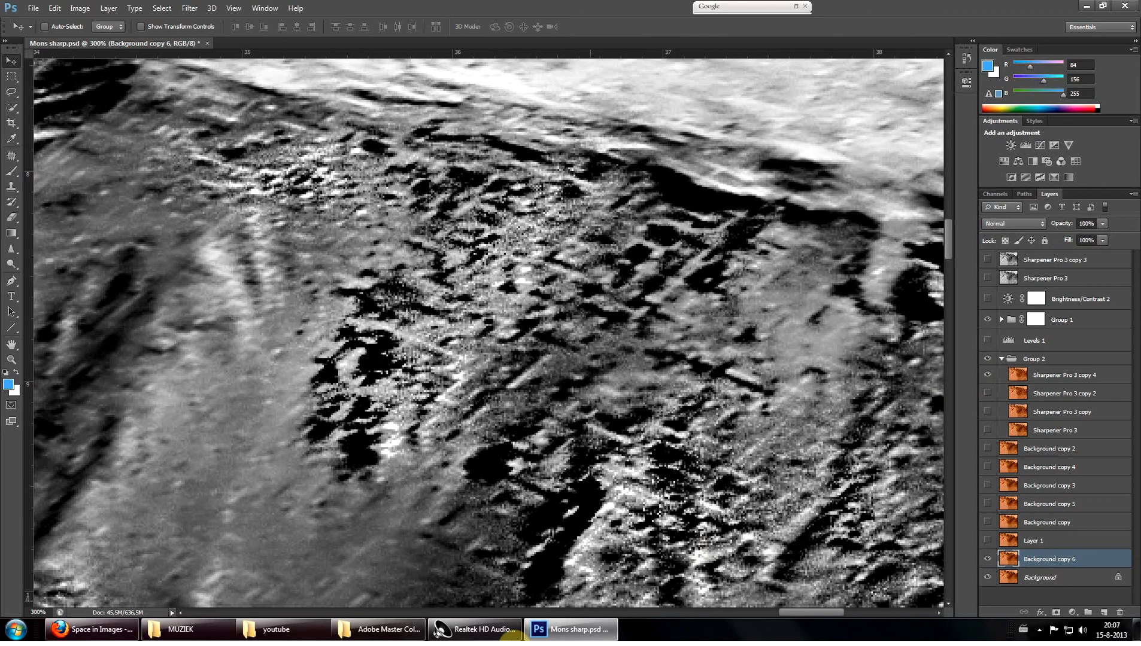
drag(800, 610, 847, 611)
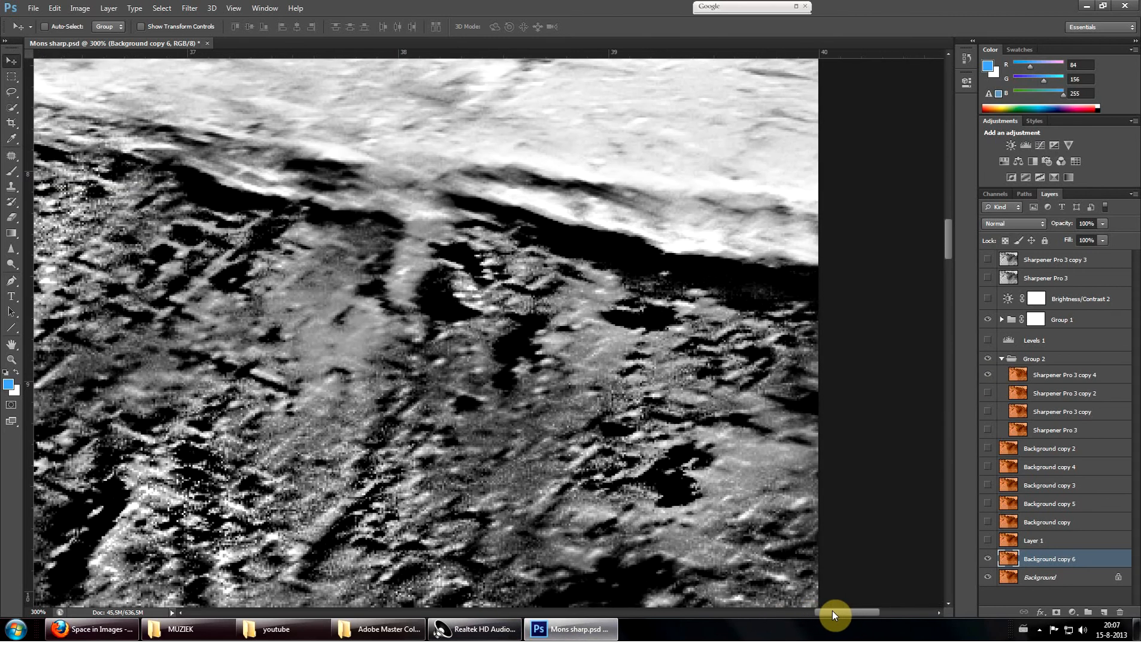
scroll(766, 416, down, 2)
scroll(716, 398, down, 2)
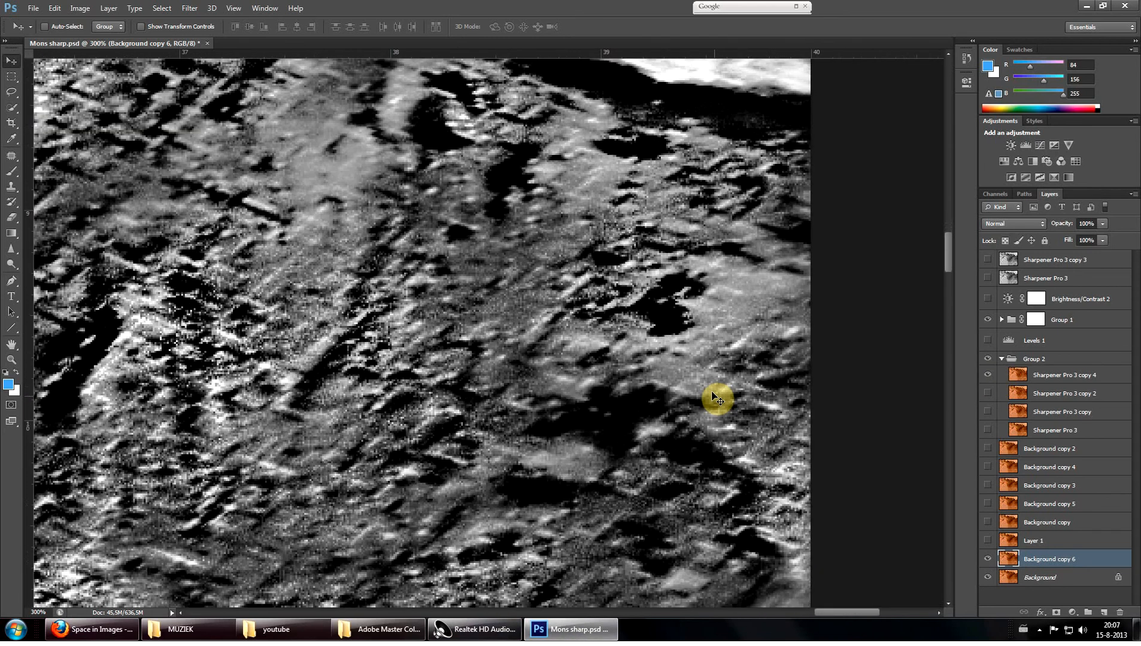
scroll(715, 398, down, 1)
scroll(704, 396, down, 1)
scroll(682, 400, down, 3)
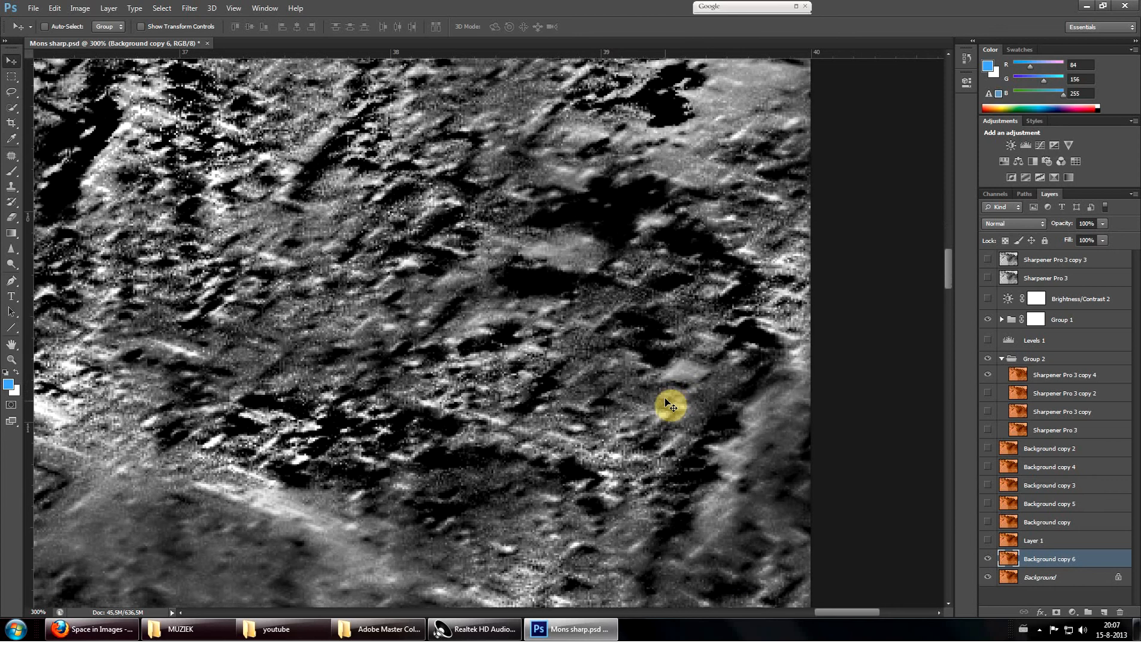
scroll(670, 402, down, 2)
scroll(670, 403, down, 2)
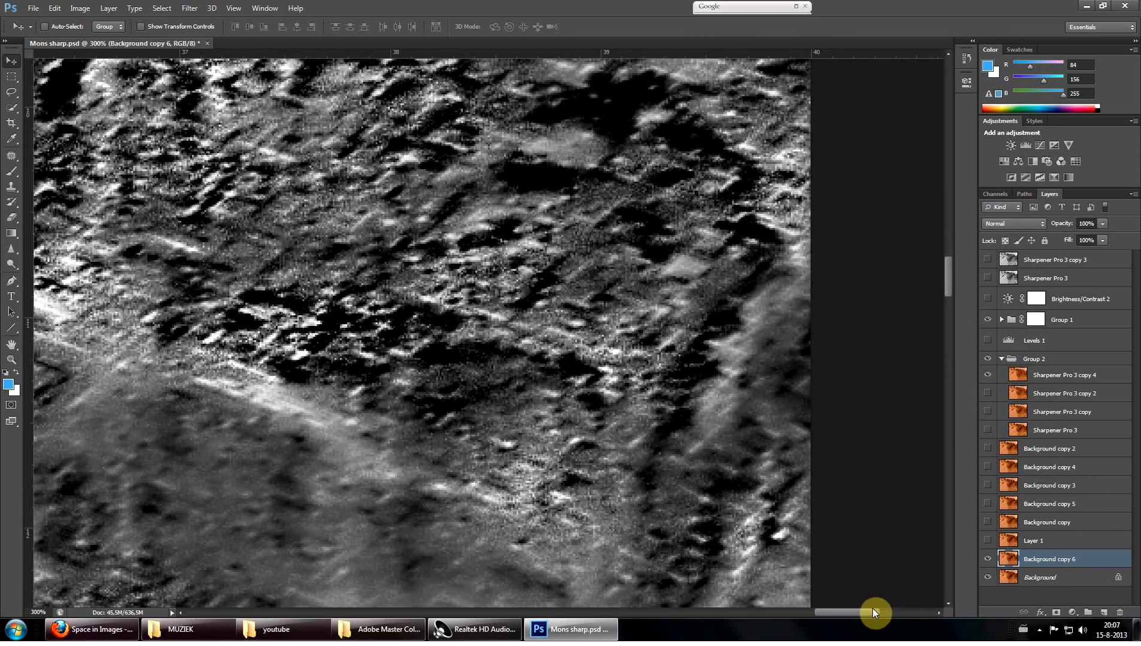
drag(871, 612, 778, 612)
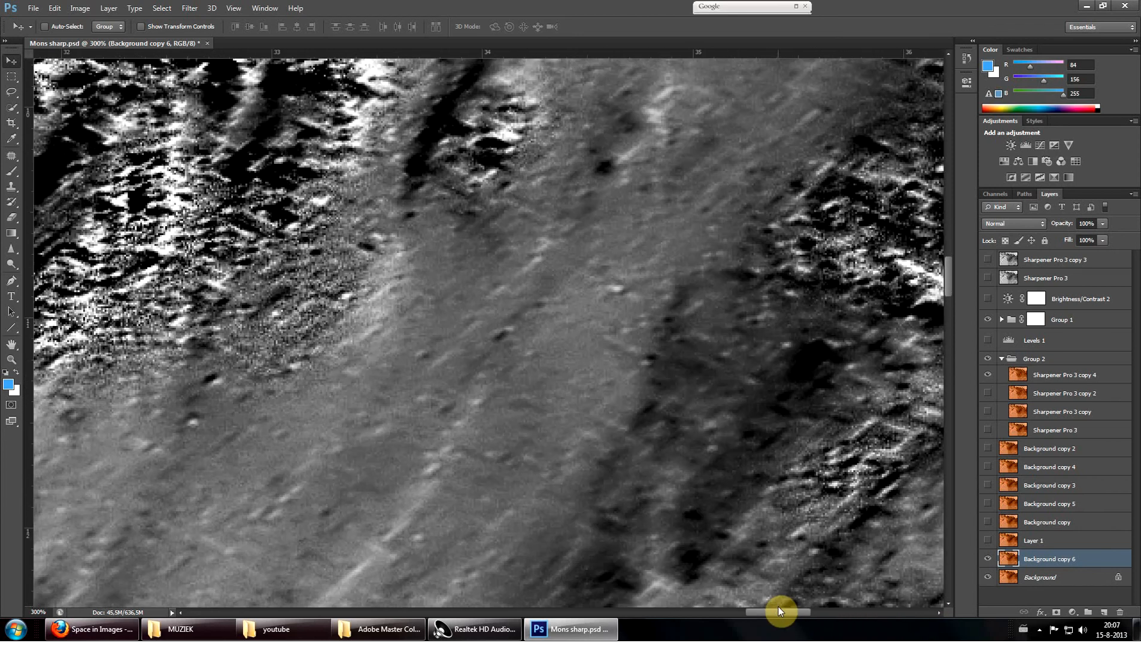
scroll(722, 552, up, 3)
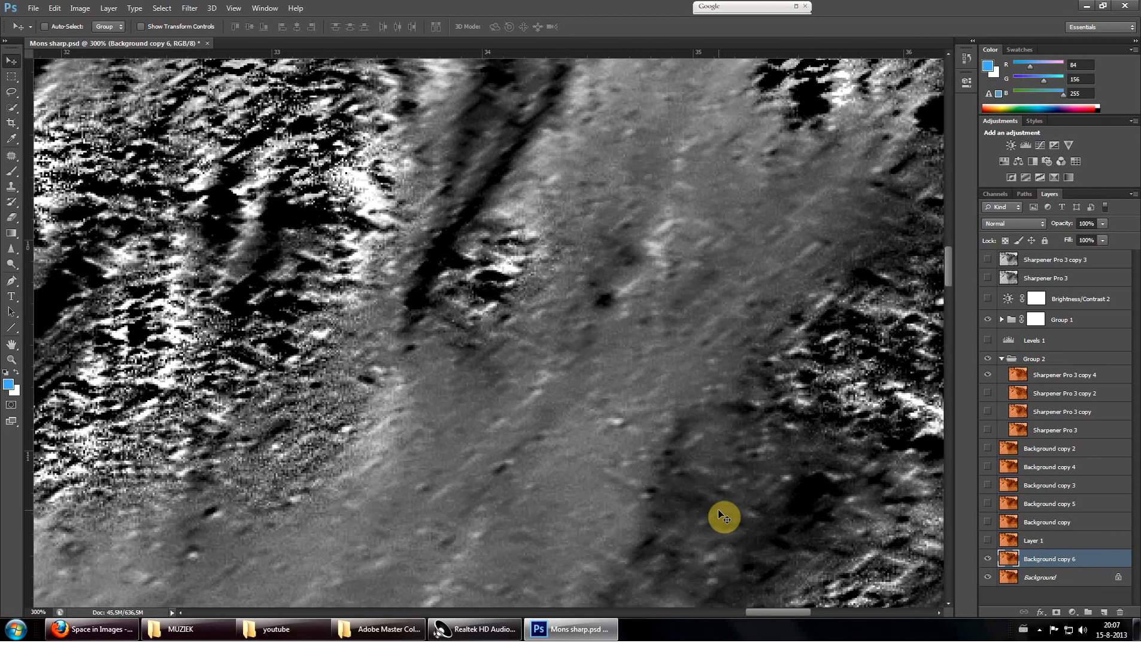
key(ctrl+minus)
key(ctrl+minus)
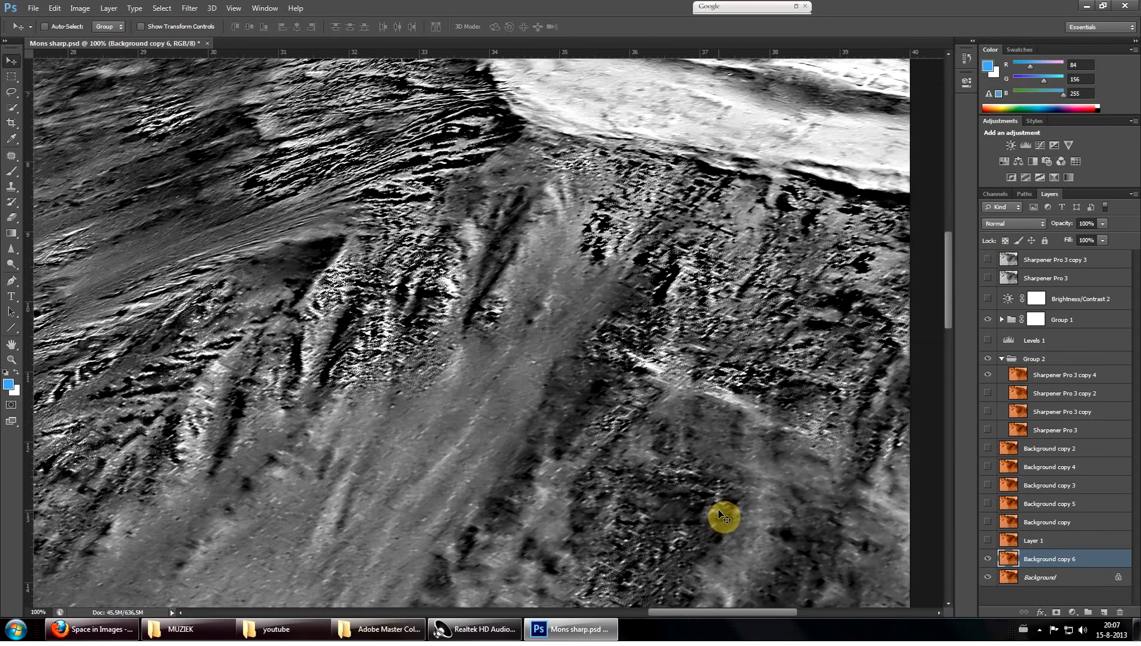
scroll(723, 509, up, 3)
scroll(713, 481, up, 3)
scroll(712, 480, up, 3)
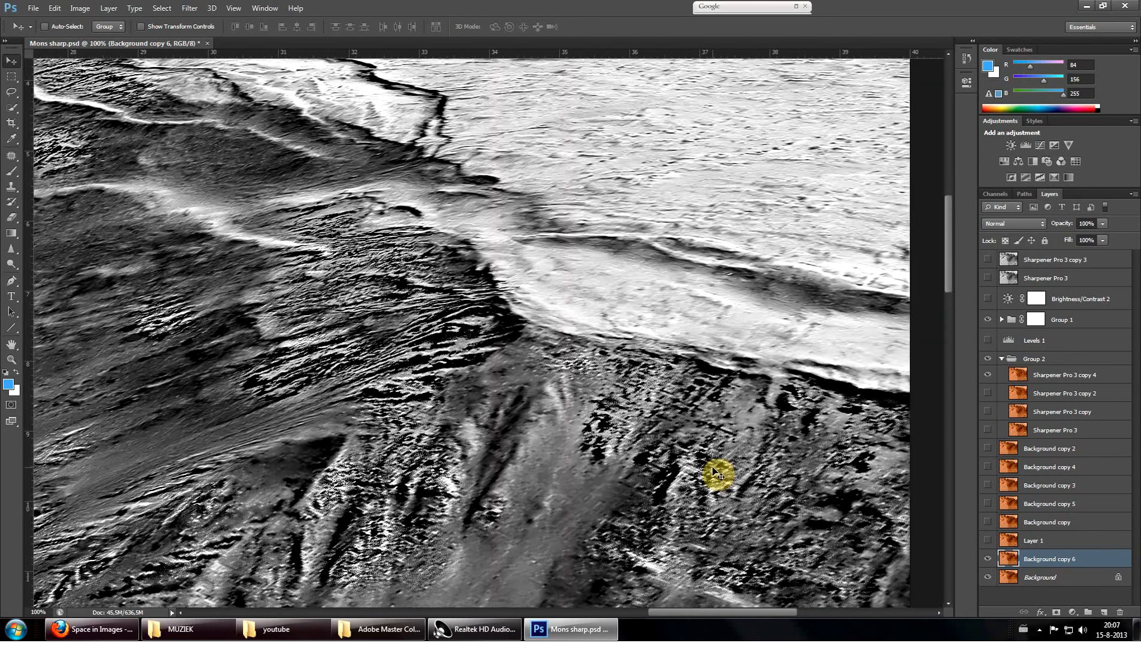
scroll(704, 470, up, 3)
scroll(704, 472, up, 1)
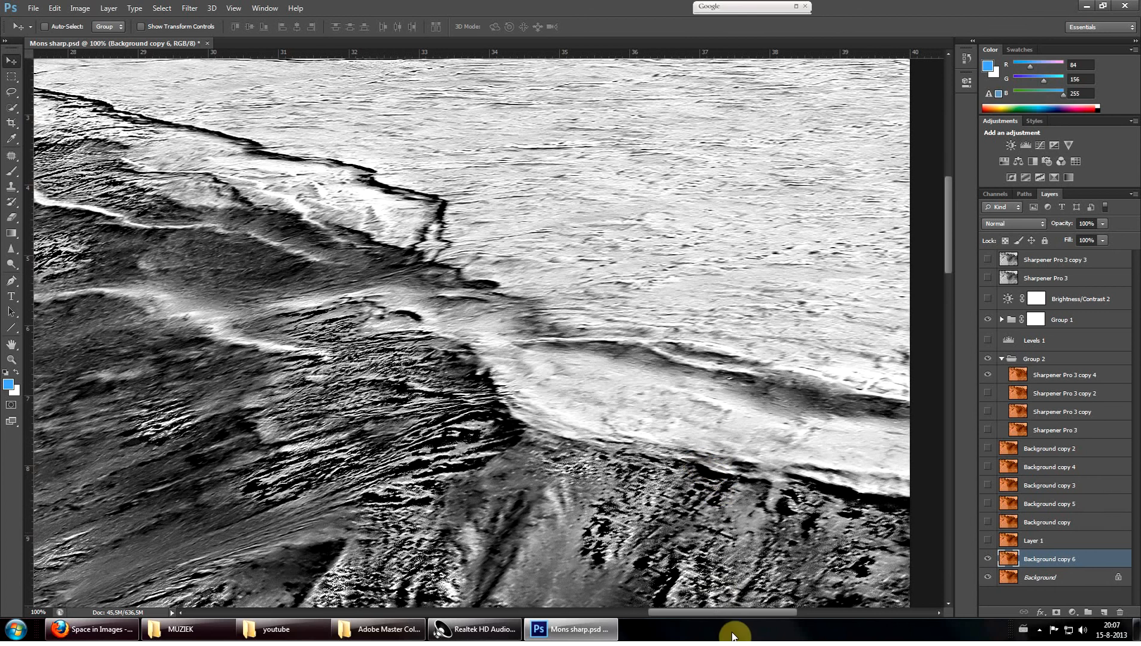
drag(736, 611, 745, 611)
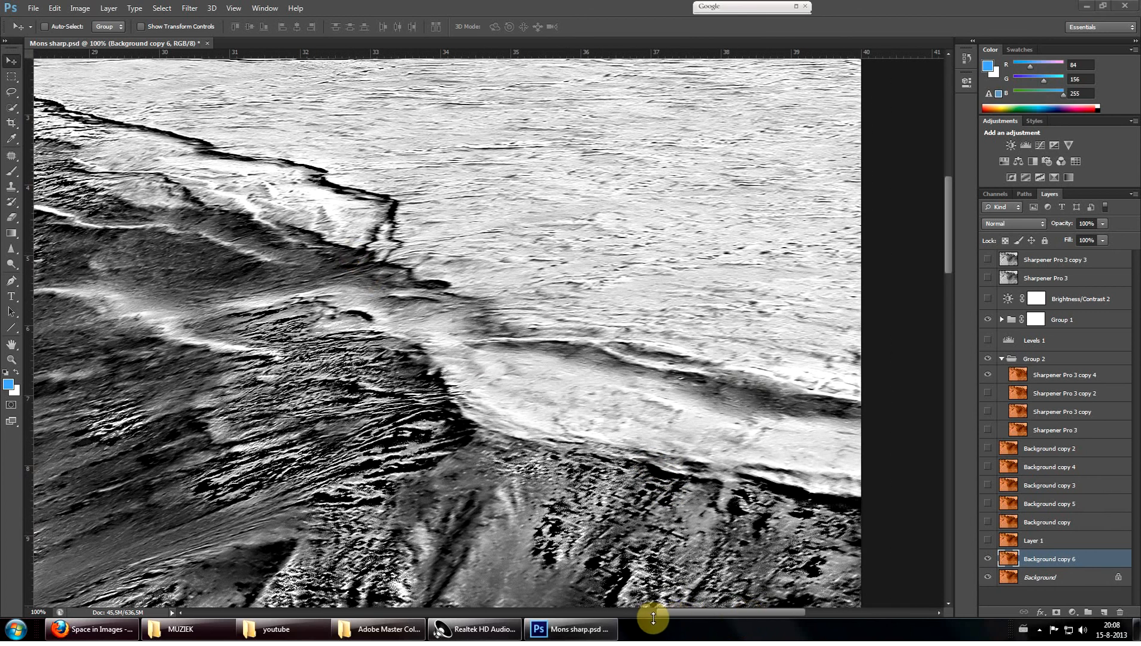
drag(676, 613, 566, 612)
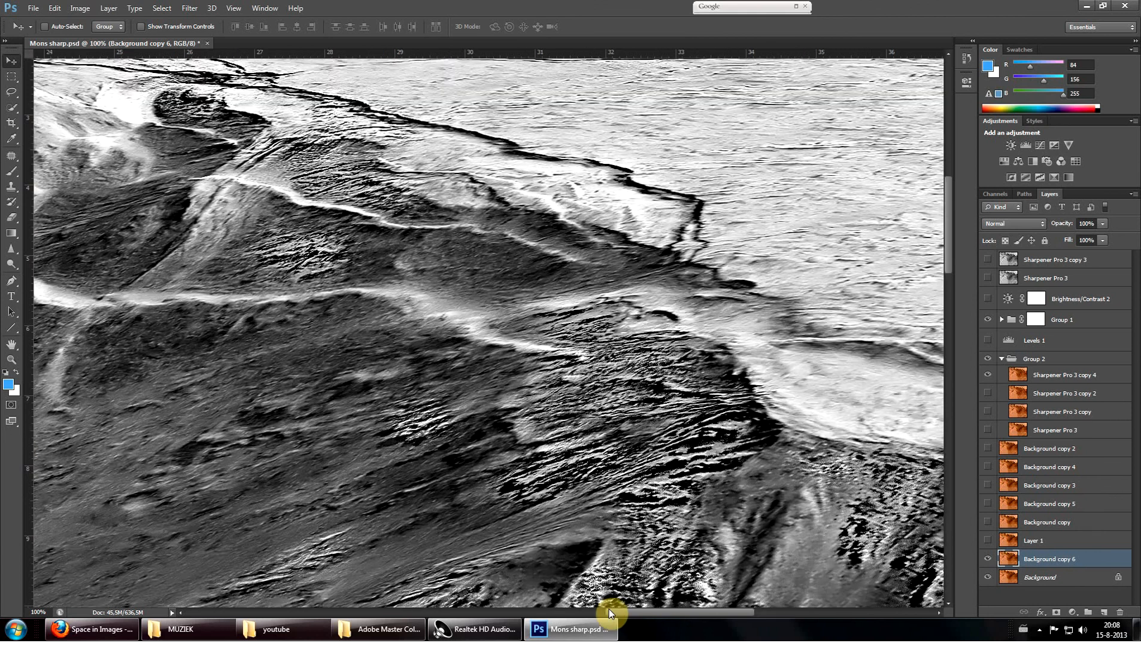
scroll(736, 296, up, 5)
scroll(736, 295, up, 3)
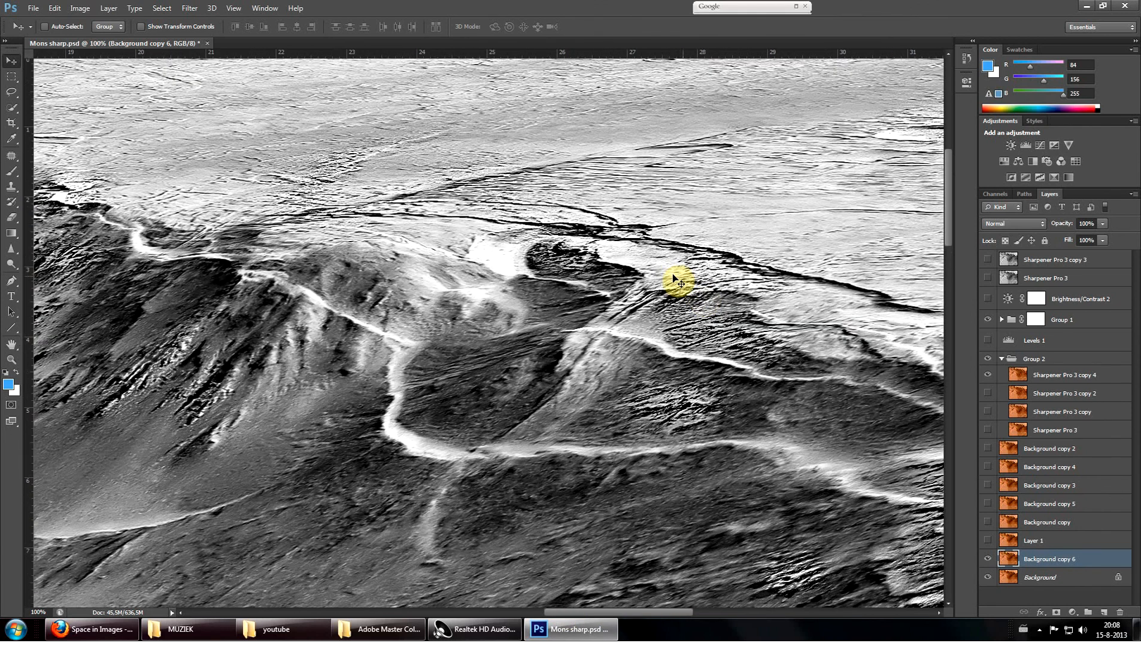
drag(686, 612, 641, 606)
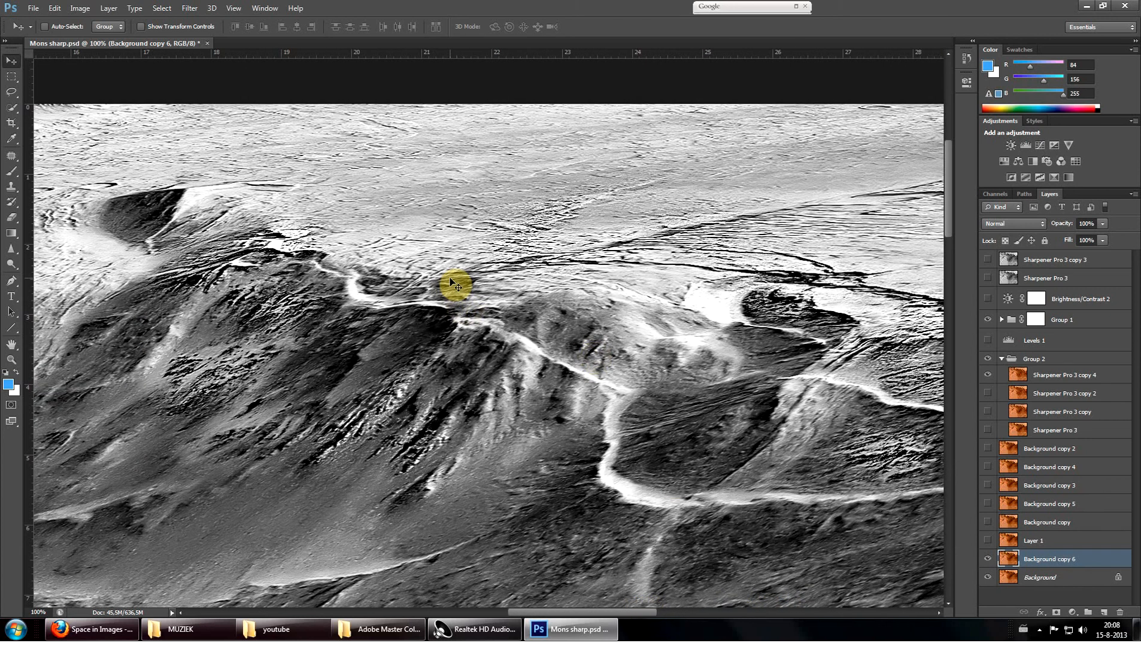
scroll(454, 283, up, 3)
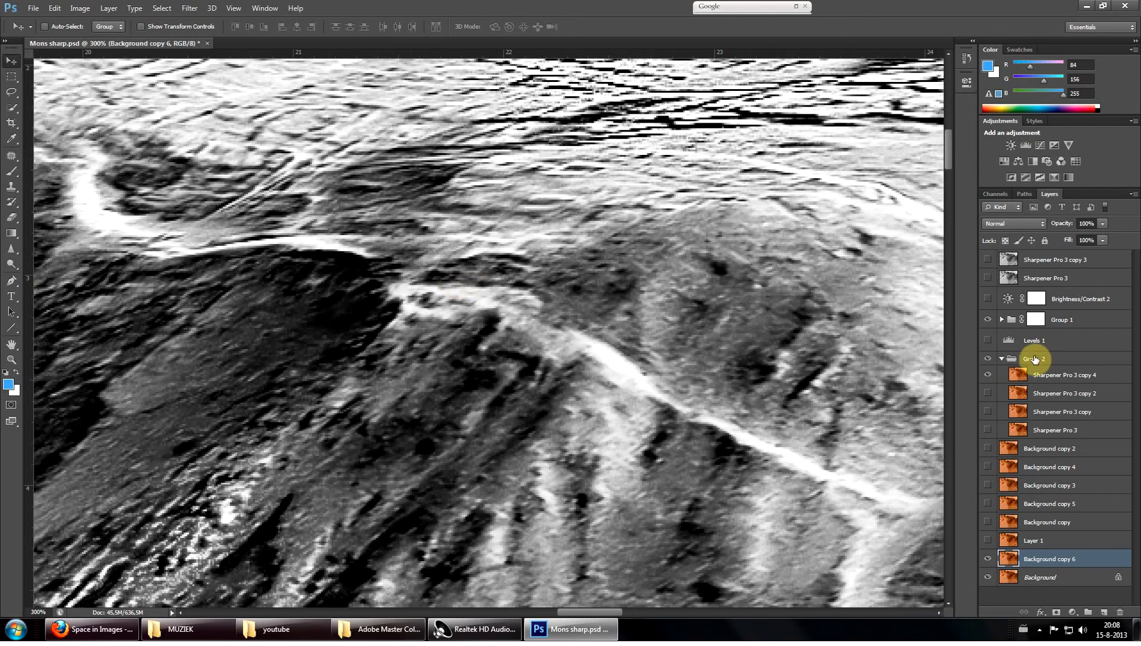
Hide Sharpener Pro 3 copy 4 and show Group 1 to restore the orange Mars colouring
click(1044, 376)
drag(615, 611, 596, 612)
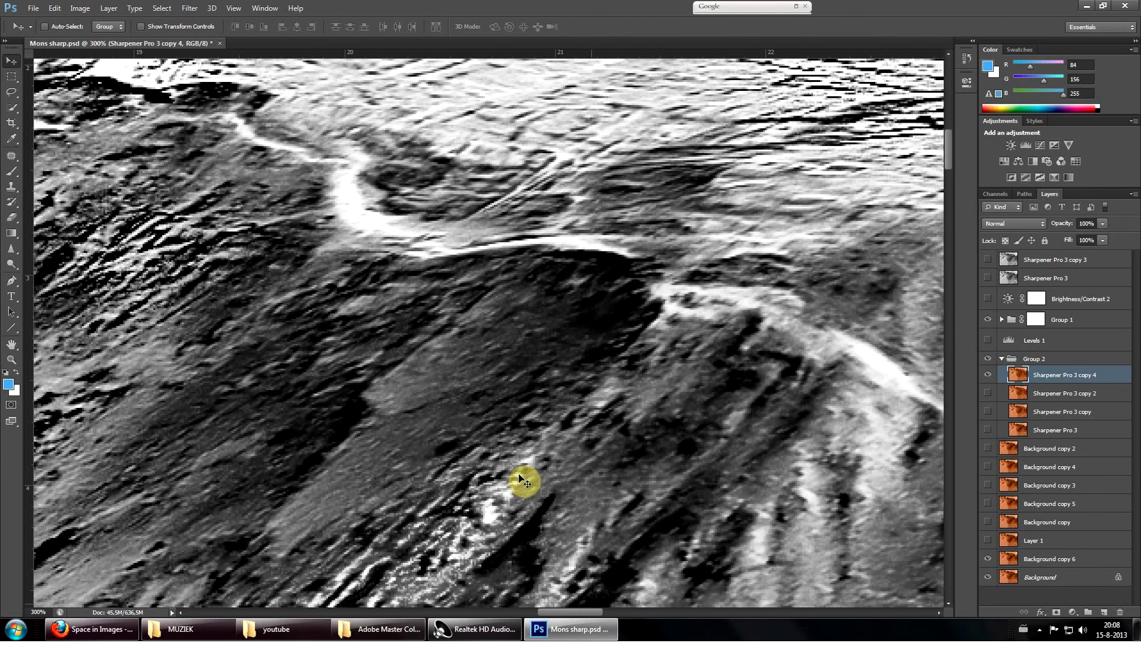
mouse_move(526, 222)
mouse_down()
mouse_move(493, 284)
mouse_move(709, 309)
mouse_up()
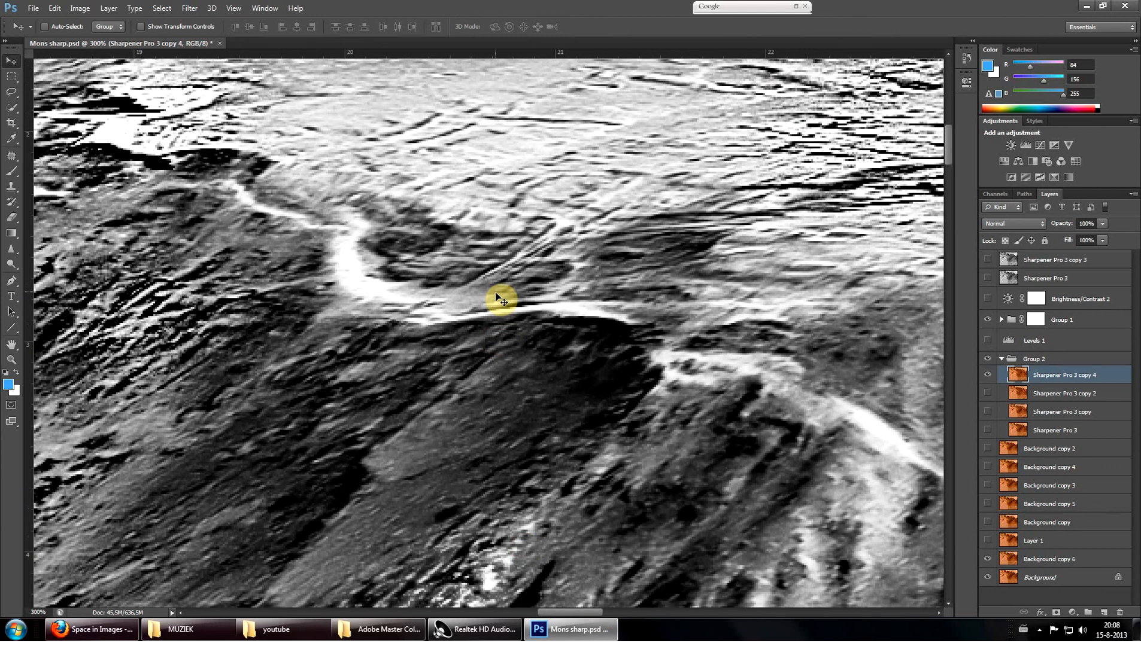
click(990, 374)
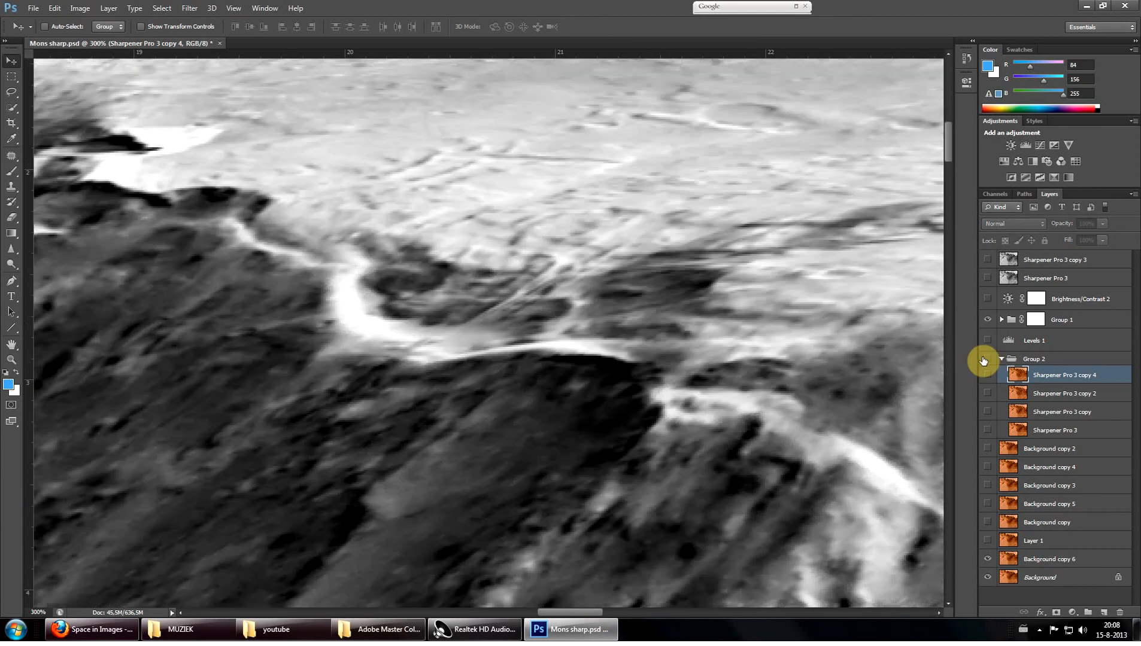
click(986, 320)
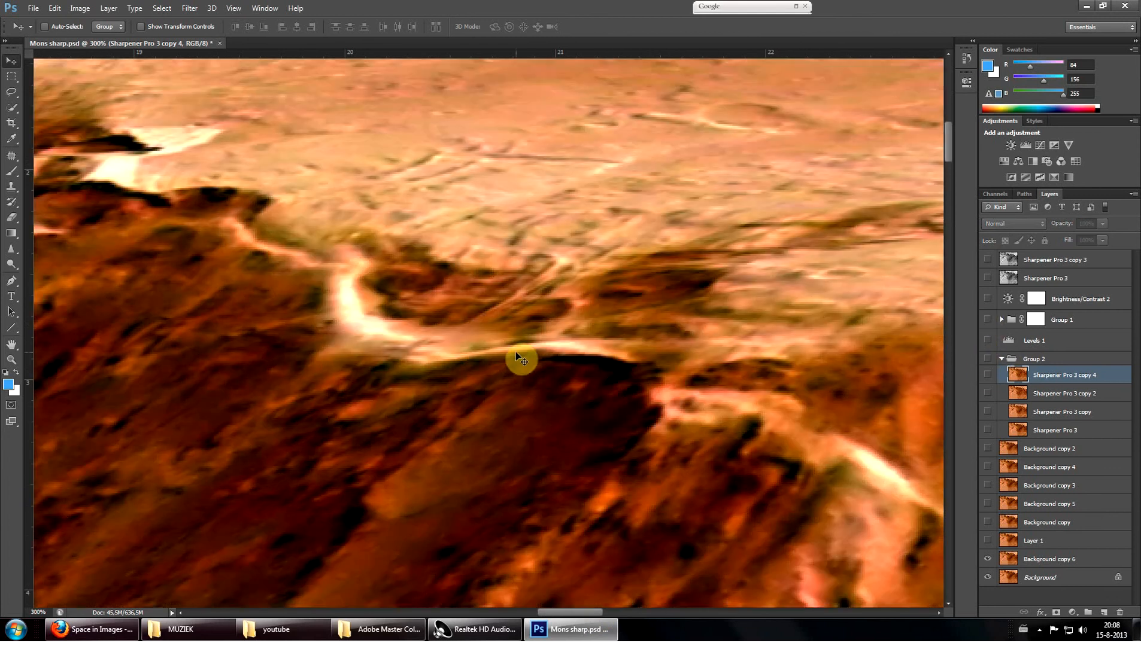
scroll(517, 358, up, 2)
On Background copy 6, dodge the light ridge near the image centre brighter
click(13, 267)
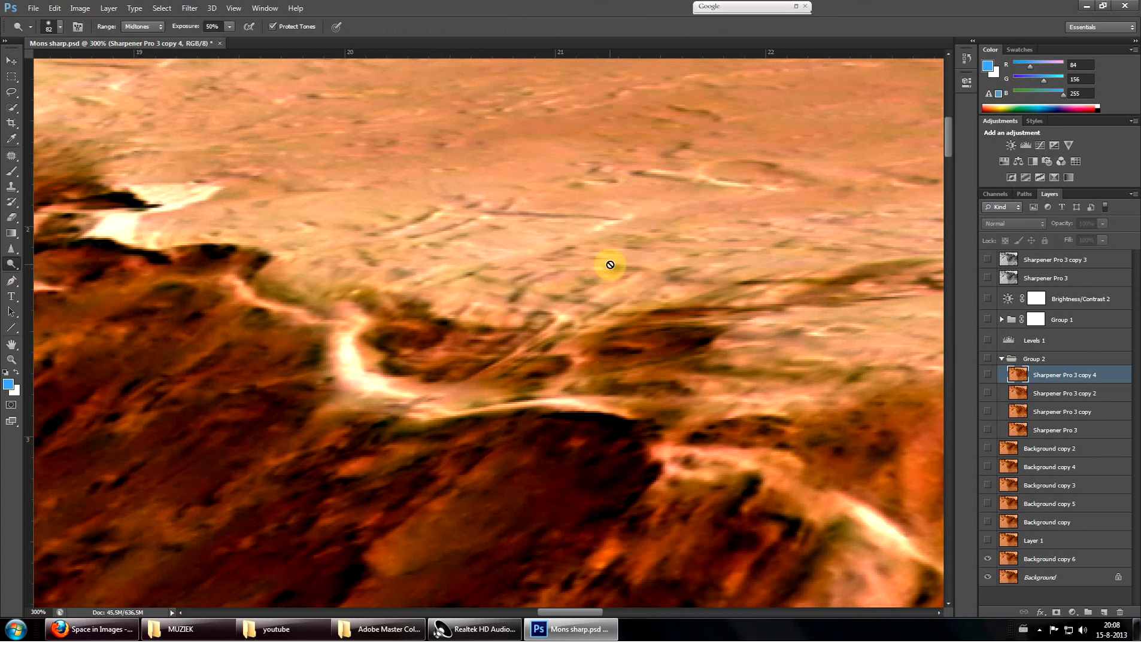
click(1052, 557)
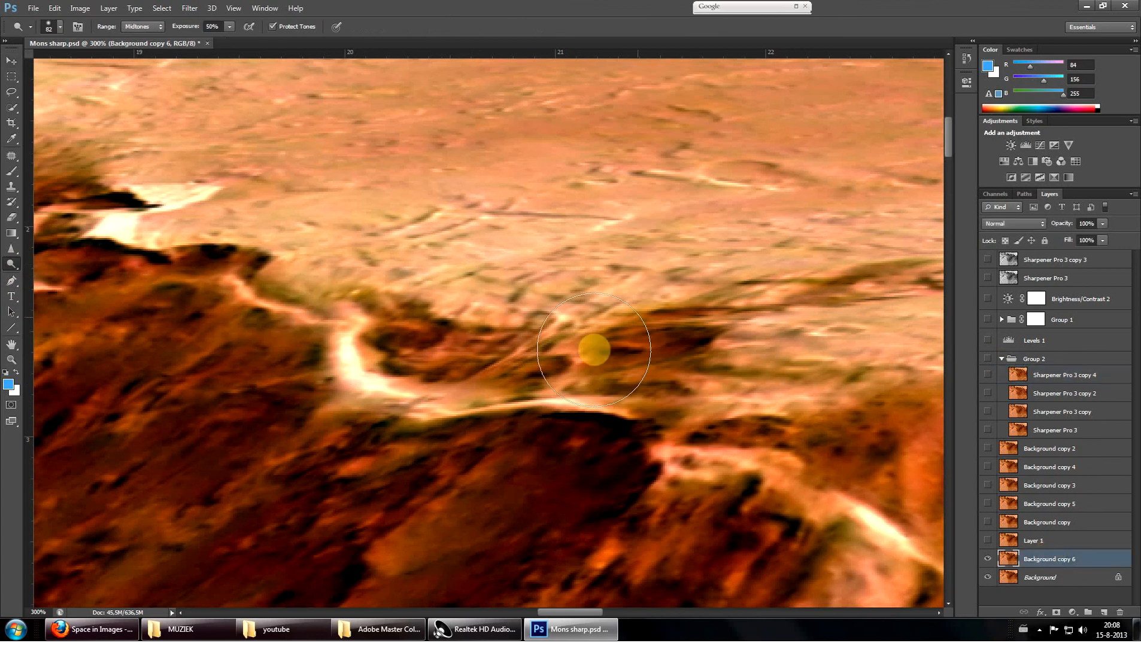
drag(479, 405, 365, 343)
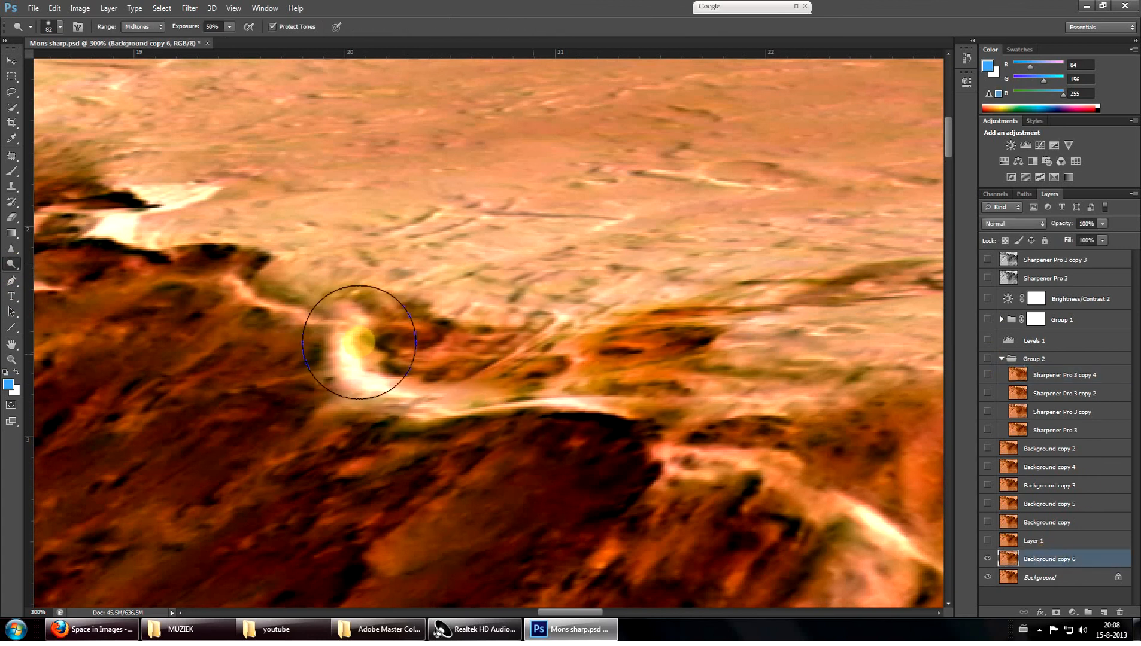
Sharpen the rocky patch beneath the ridge, undoing the last over-extended stroke
click(13, 262)
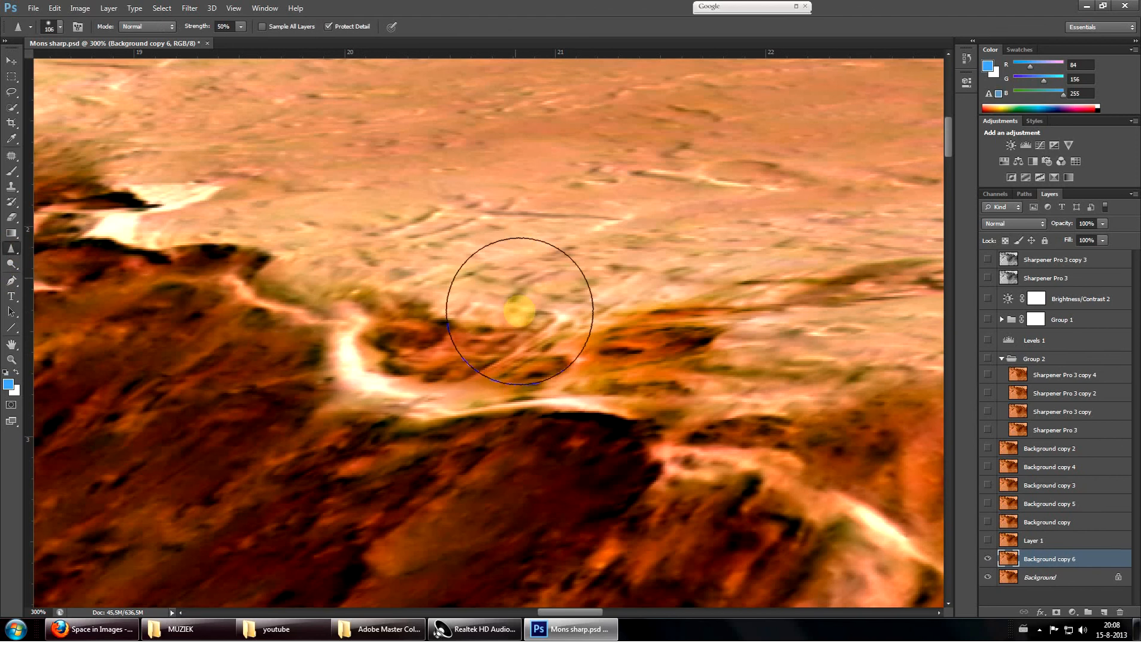
drag(521, 311, 499, 352)
mouse_move(607, 352)
mouse_down()
mouse_move(678, 321)
mouse_move(463, 343)
mouse_move(747, 363)
mouse_move(678, 352)
mouse_up()
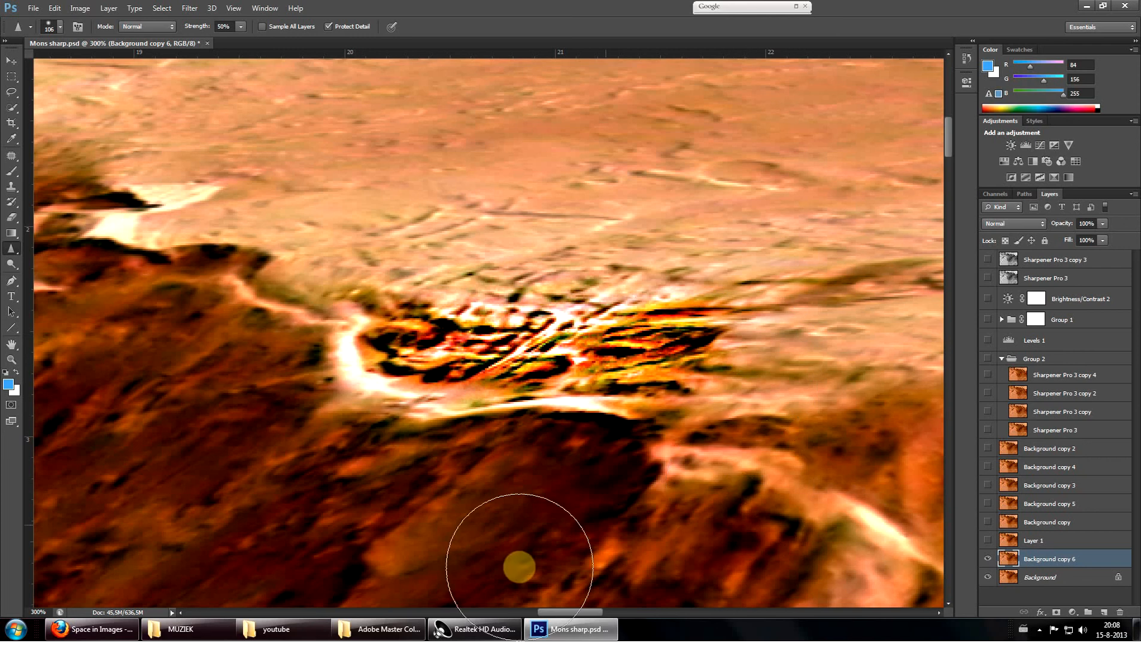
key(ctrl+z)
drag(573, 612, 553, 612)
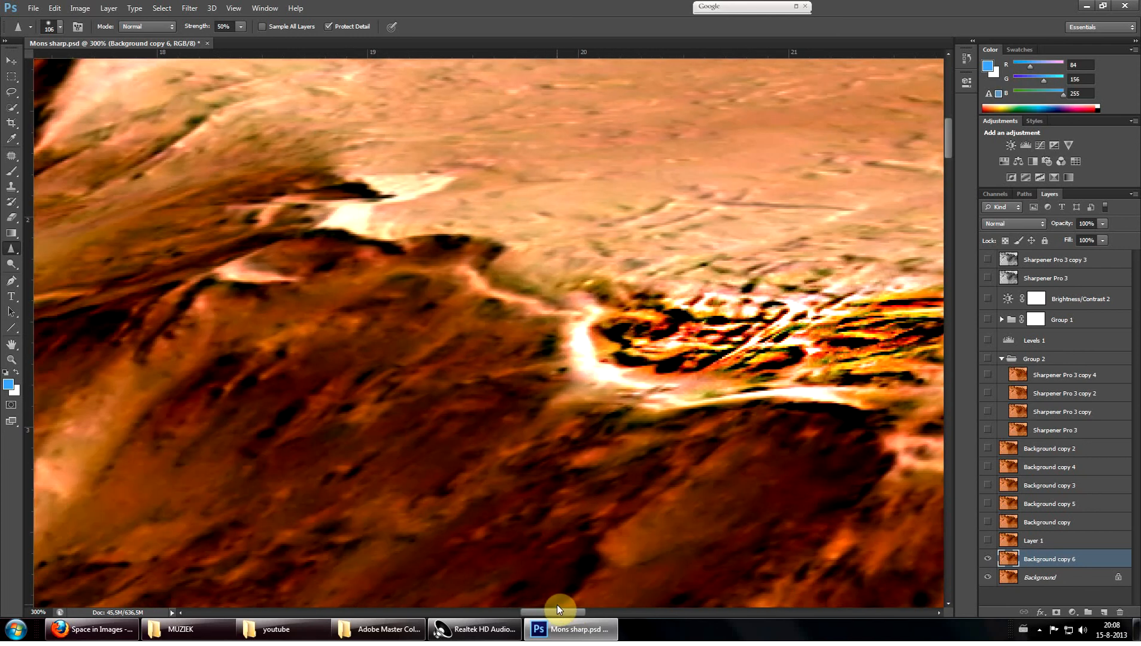
scroll(523, 525, up, 3)
scroll(526, 516, up, 3)
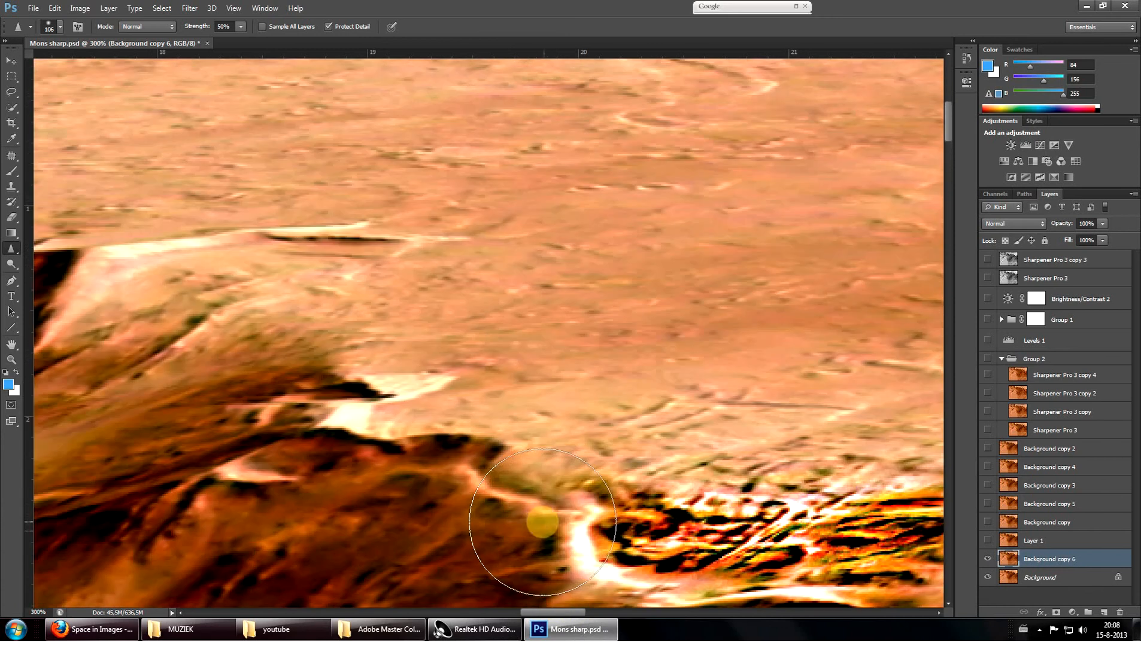
scroll(526, 508, up, 3)
scroll(526, 497, down, 2)
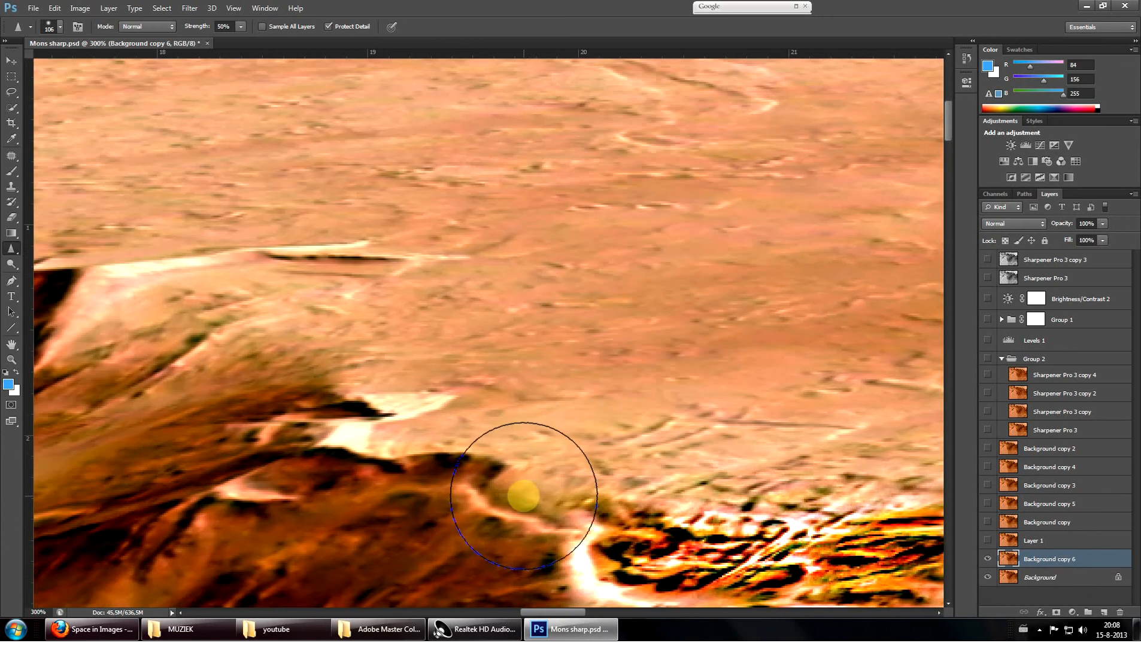
scroll(526, 497, down, 2)
scroll(526, 499, down, 2)
scroll(526, 501, down, 1)
scroll(528, 502, down, 1)
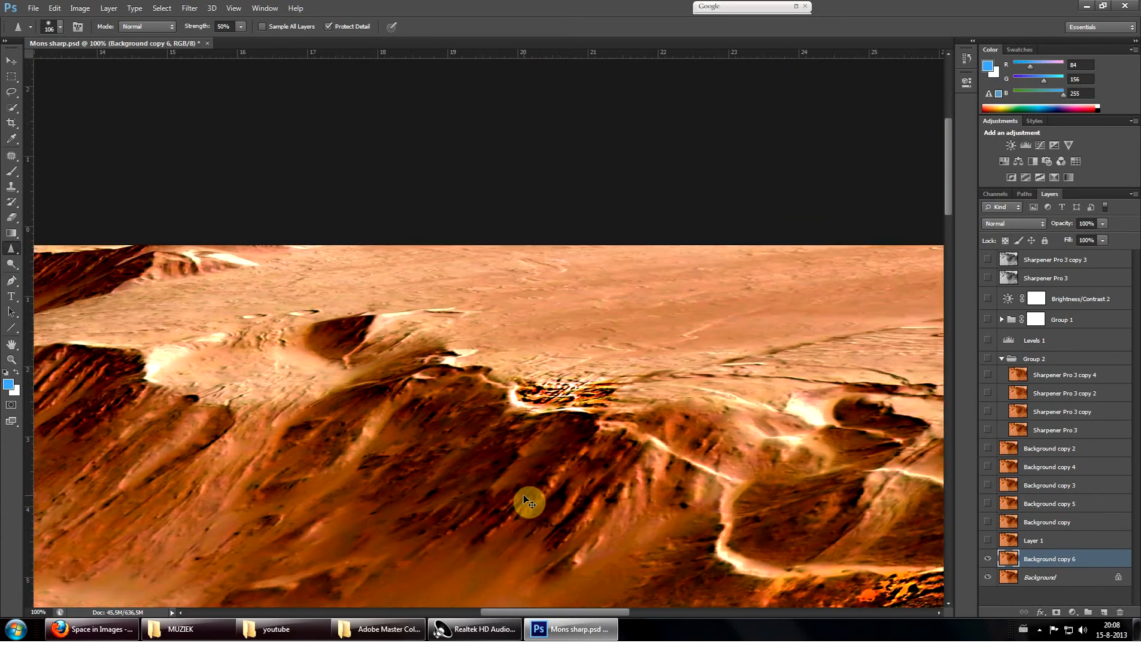
scroll(528, 502, down, 1)
scroll(535, 486, down, 2)
scroll(540, 480, down, 2)
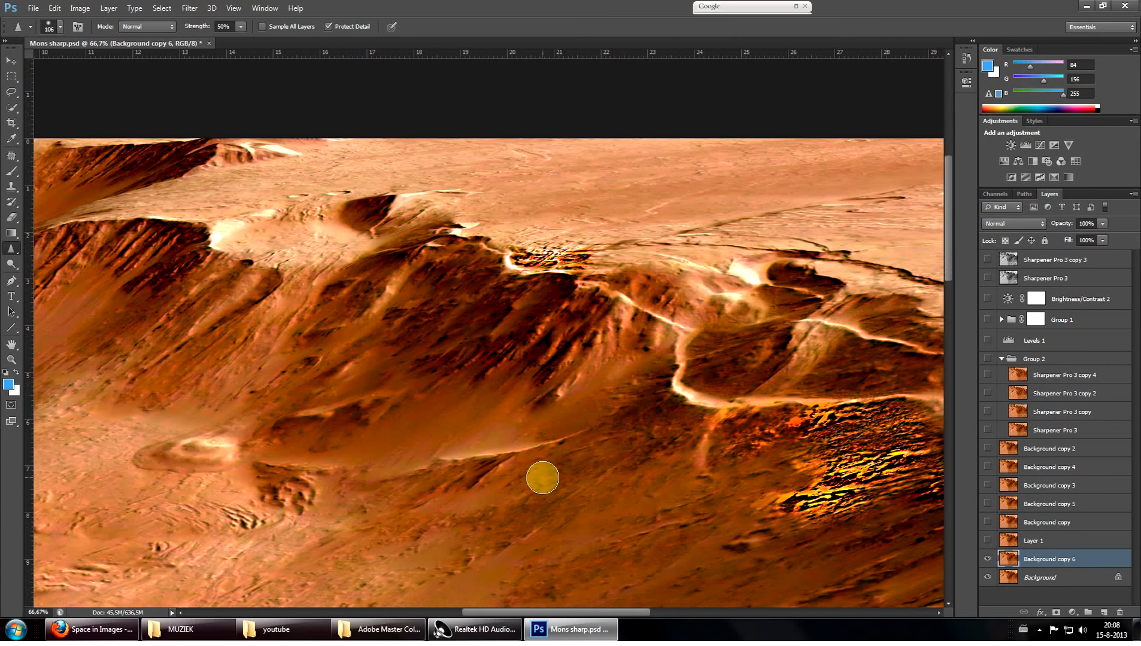
scroll(543, 479, down, 3)
scroll(548, 477, down, 3)
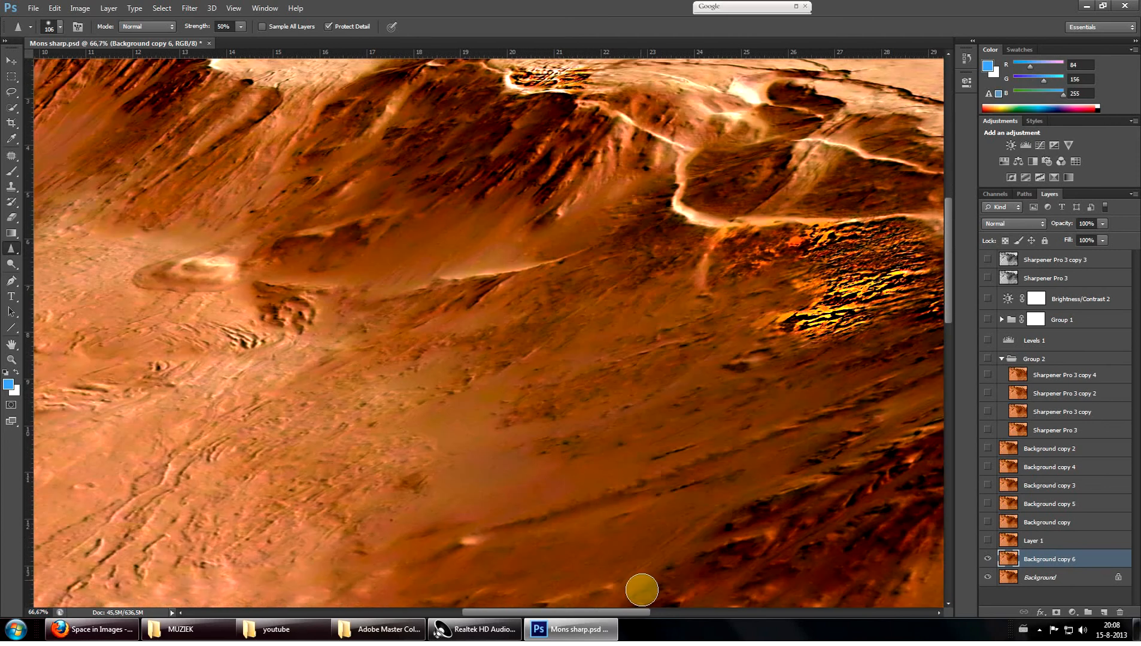
drag(643, 614, 718, 614)
scroll(683, 535, down, 3)
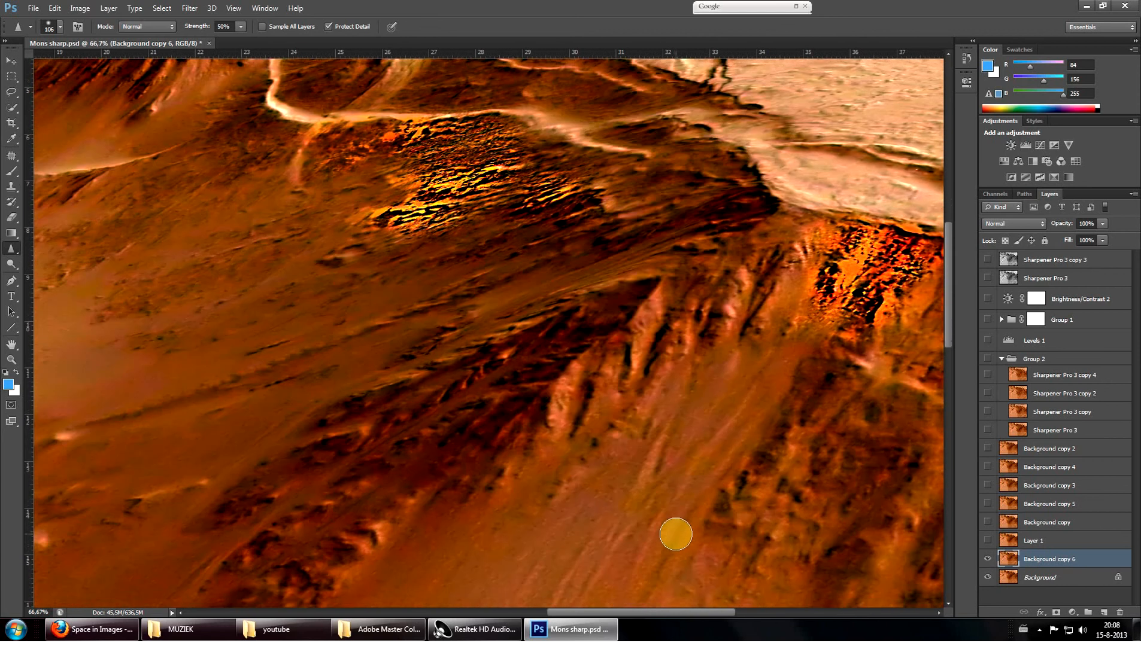
scroll(675, 529, down, 2)
scroll(676, 529, down, 1)
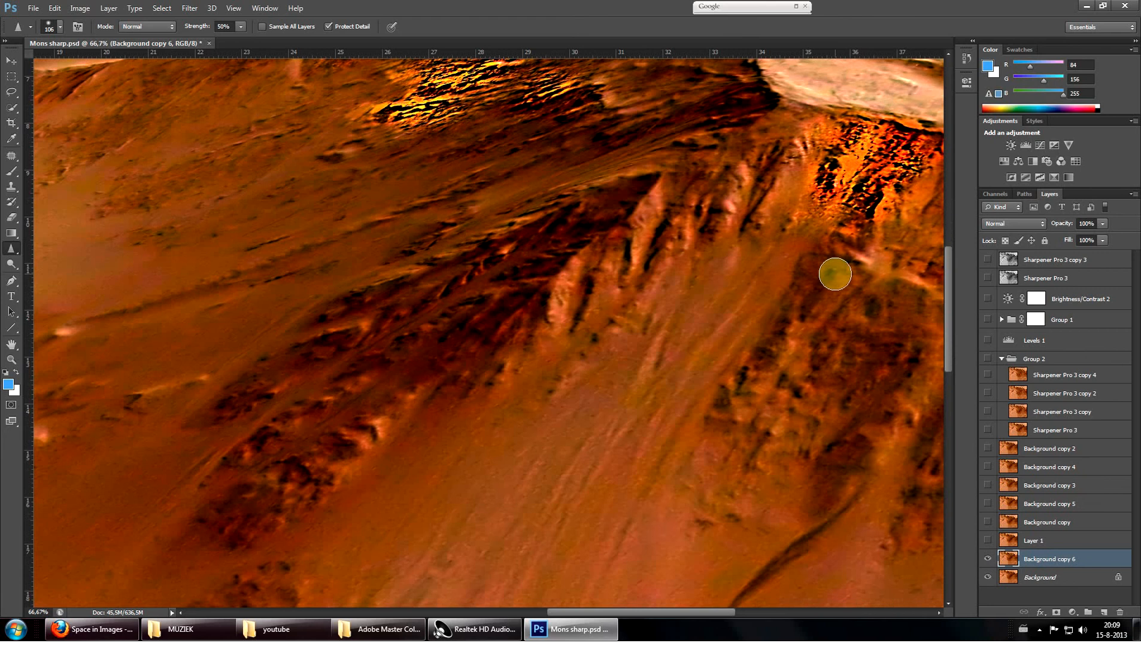
Dodge the dark rocky slope right of the ravine, then return to sharpening
click(13, 265)
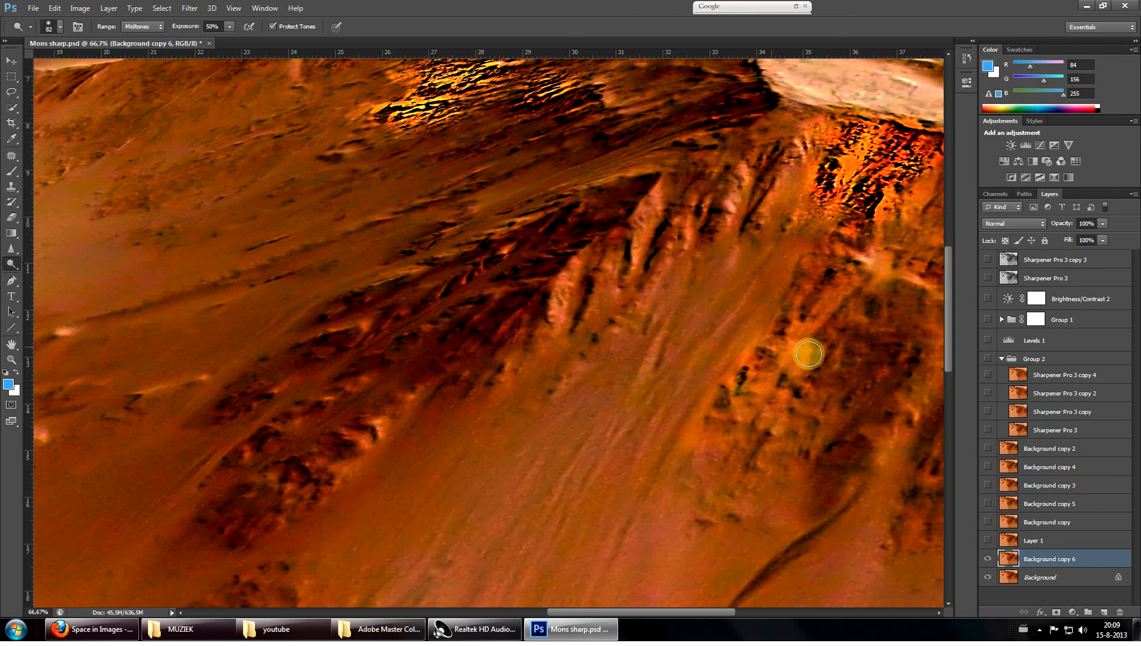
click(14, 261)
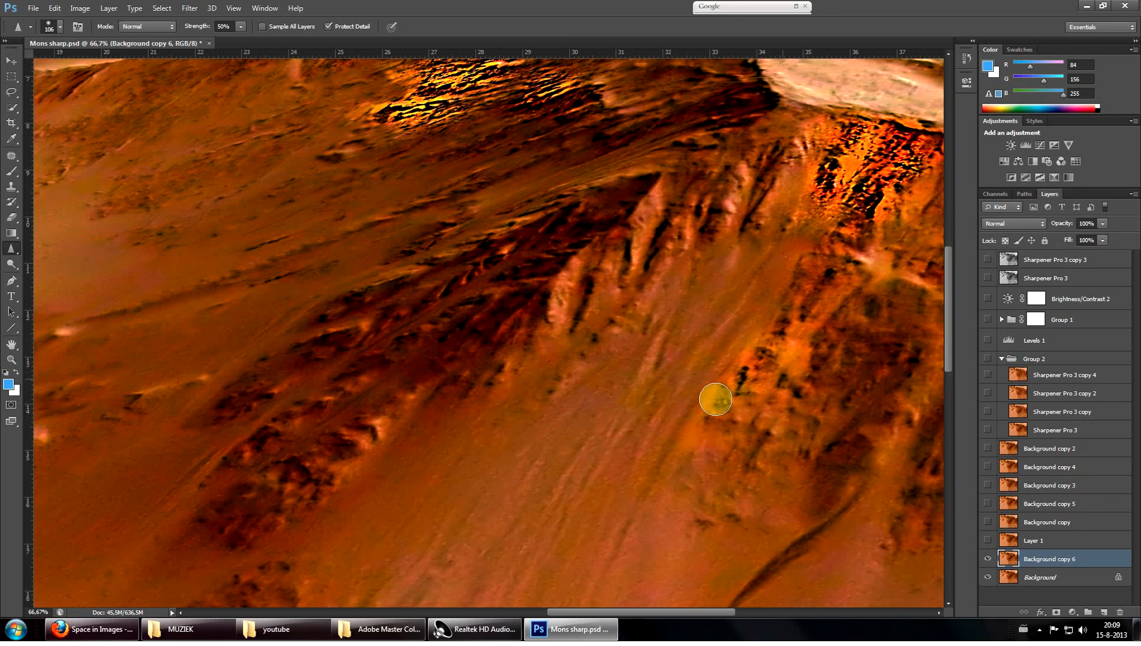
click(12, 359)
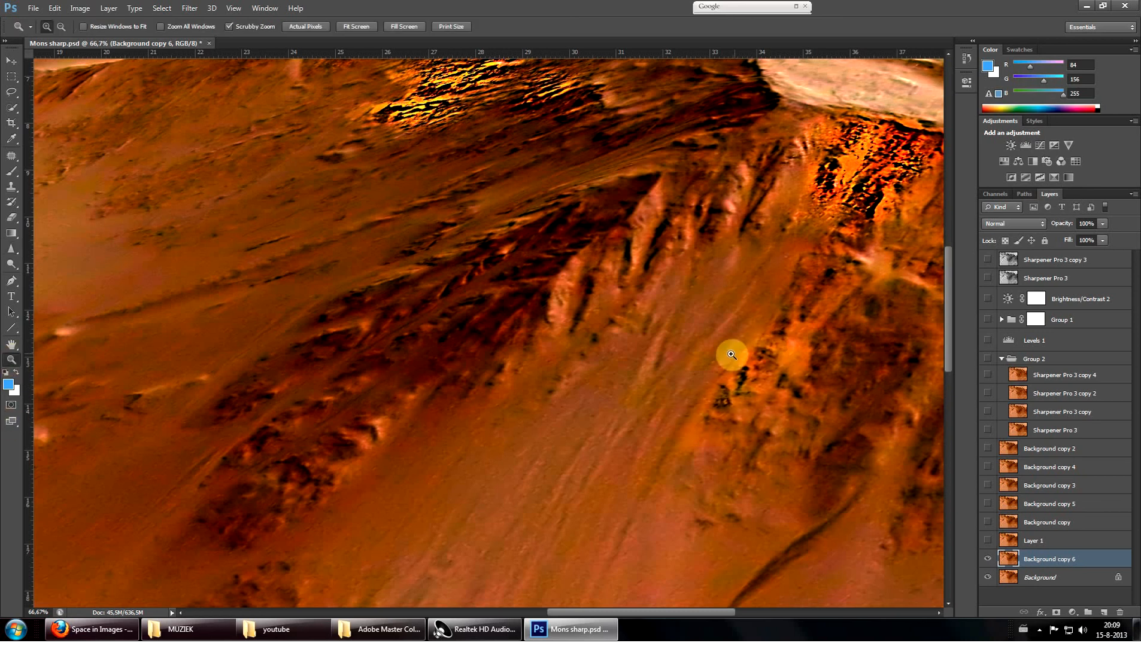
click(820, 367)
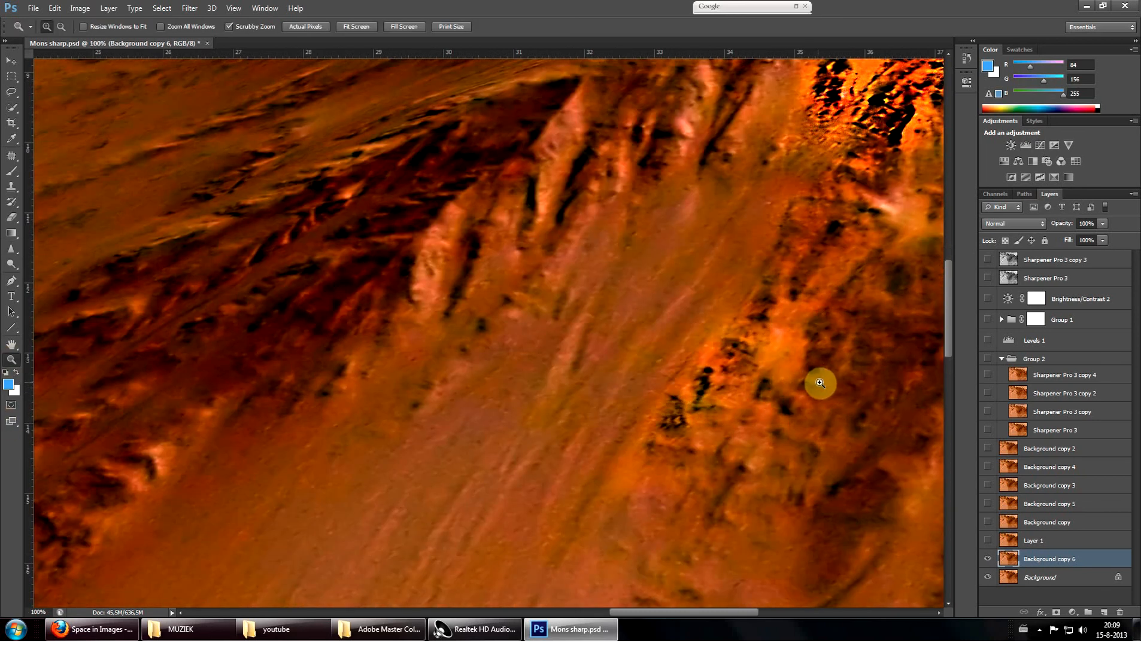
key(v)
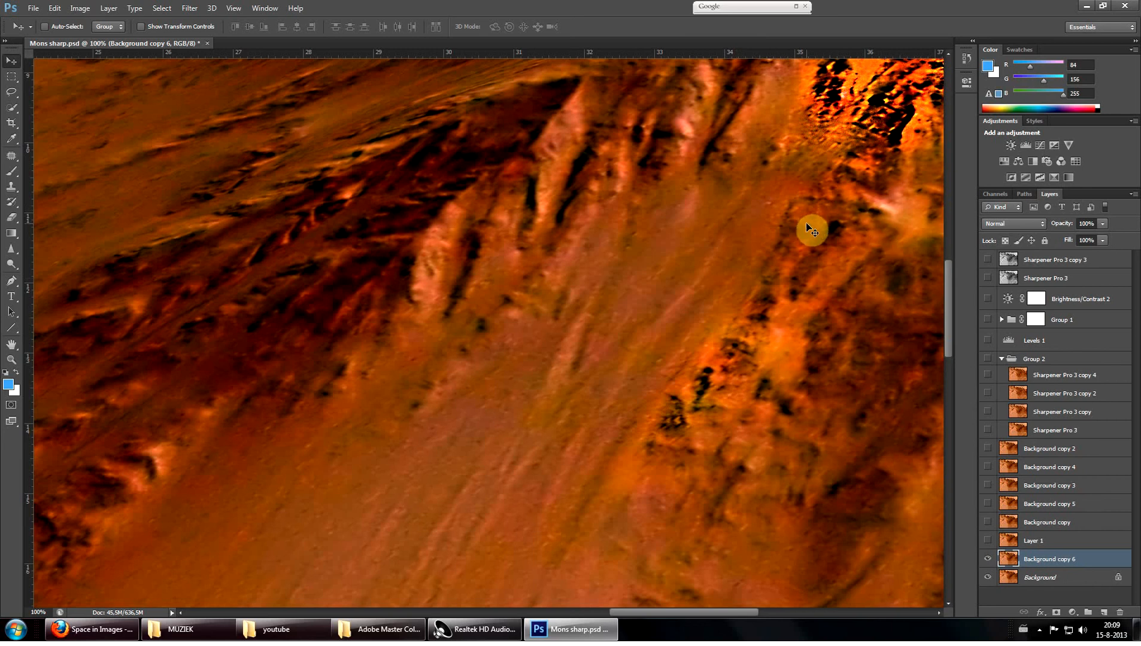
drag(726, 612, 744, 612)
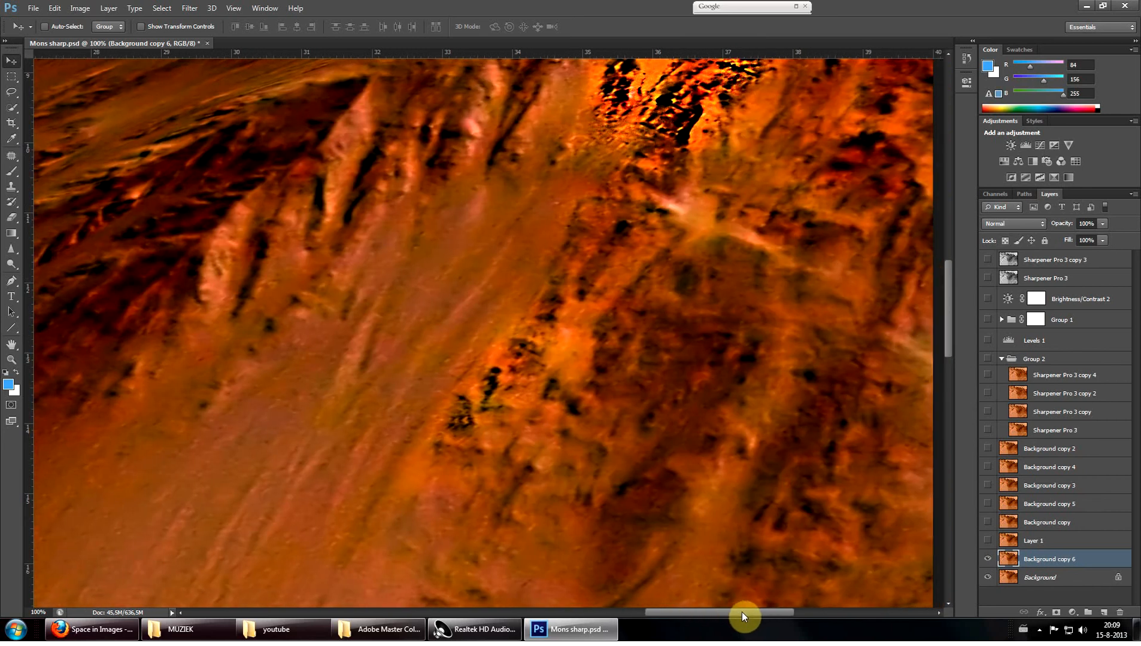
scroll(743, 547, up, 3)
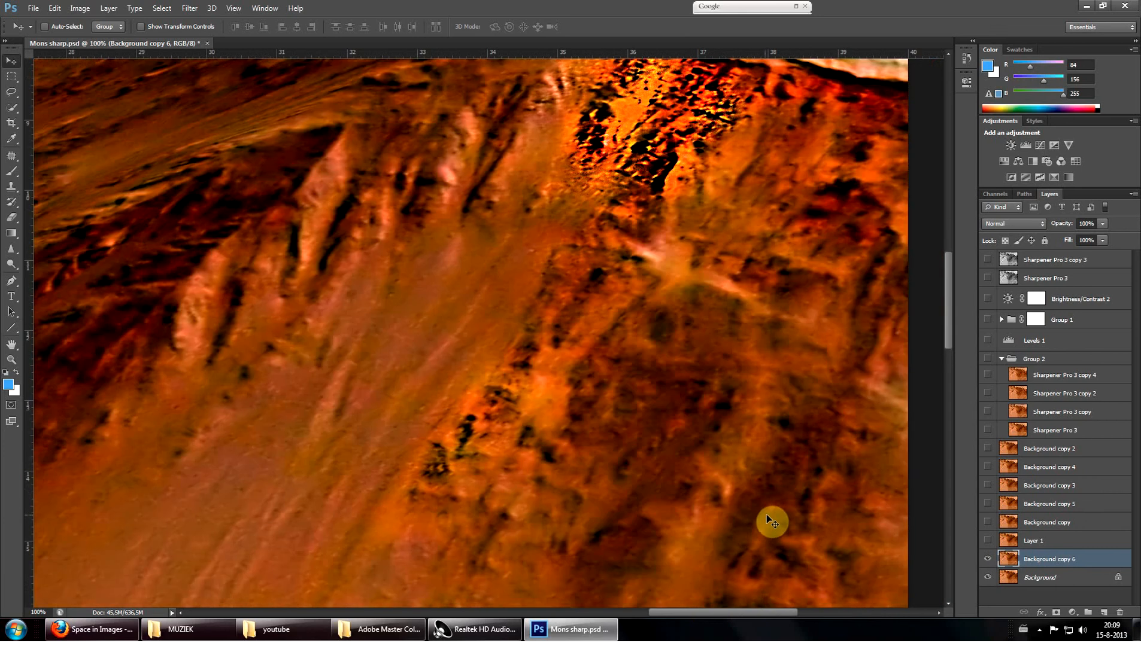
scroll(766, 514, up, 3)
scroll(804, 392, up, 2)
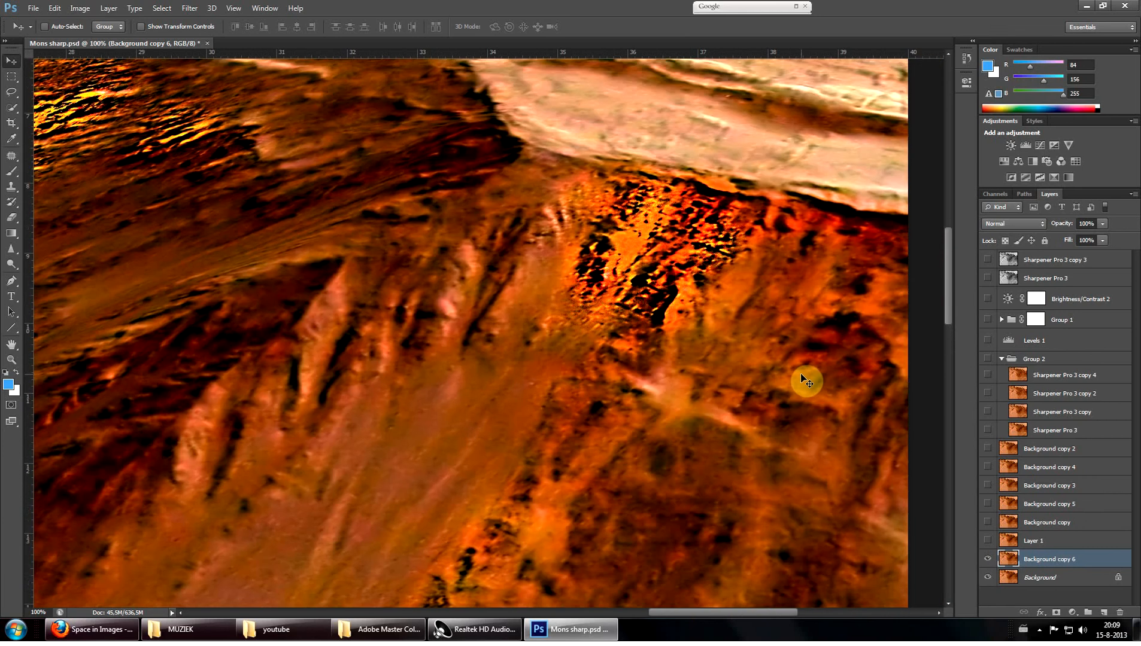
mouse_move(696, 618)
mouse_down()
mouse_move(602, 610)
mouse_move(703, 611)
mouse_up()
scroll(366, 550, down, 3)
scroll(400, 579, up, 3)
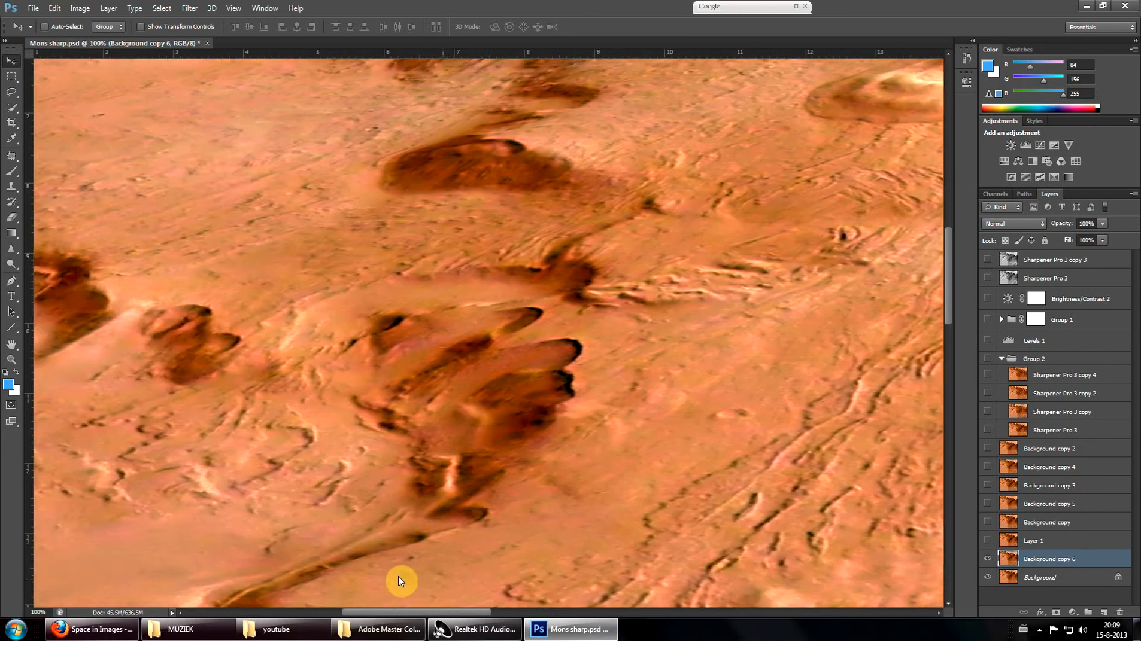
scroll(526, 571, right, 5)
scroll(588, 498, up, 6)
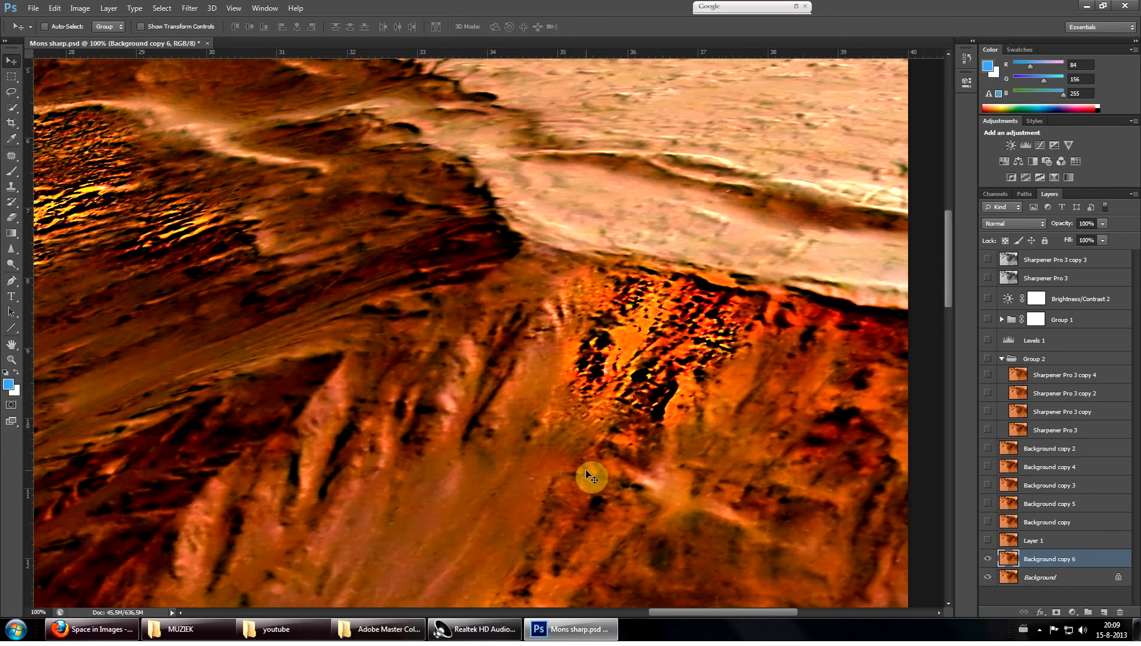
scroll(588, 481, up, 3)
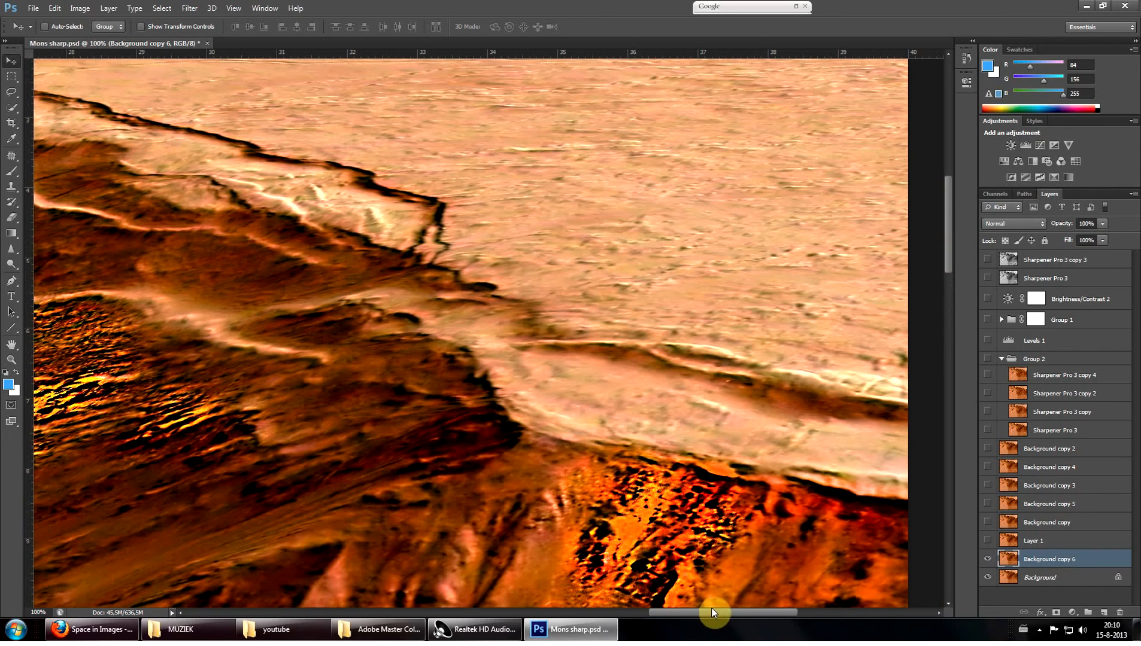
drag(711, 609, 594, 595)
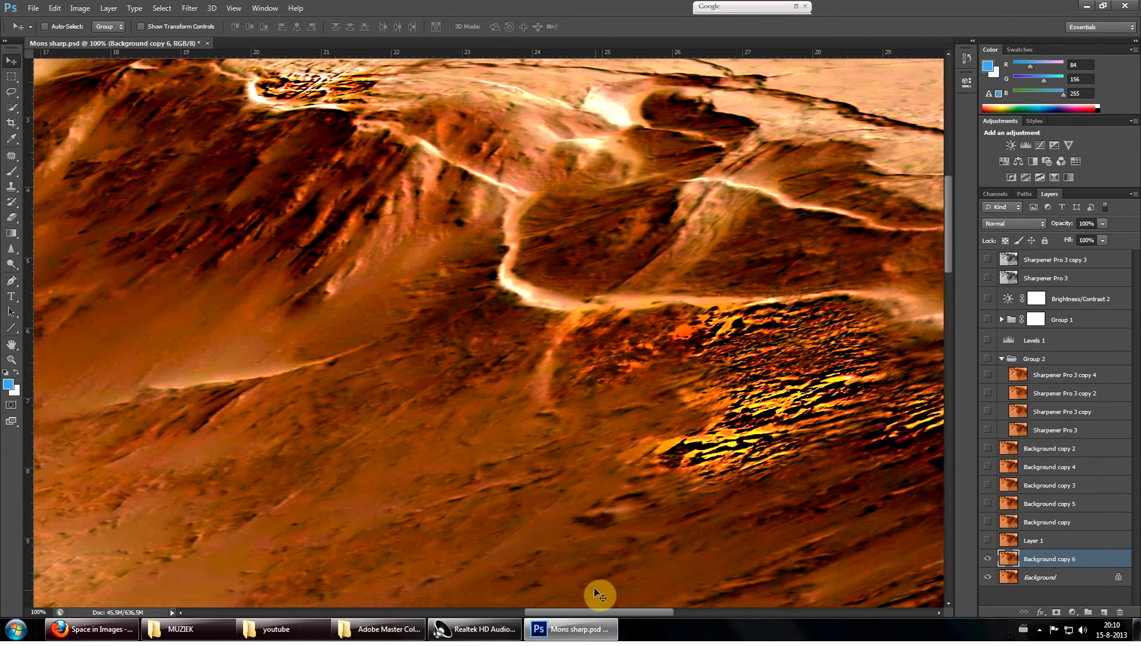
scroll(593, 583, up, 3)
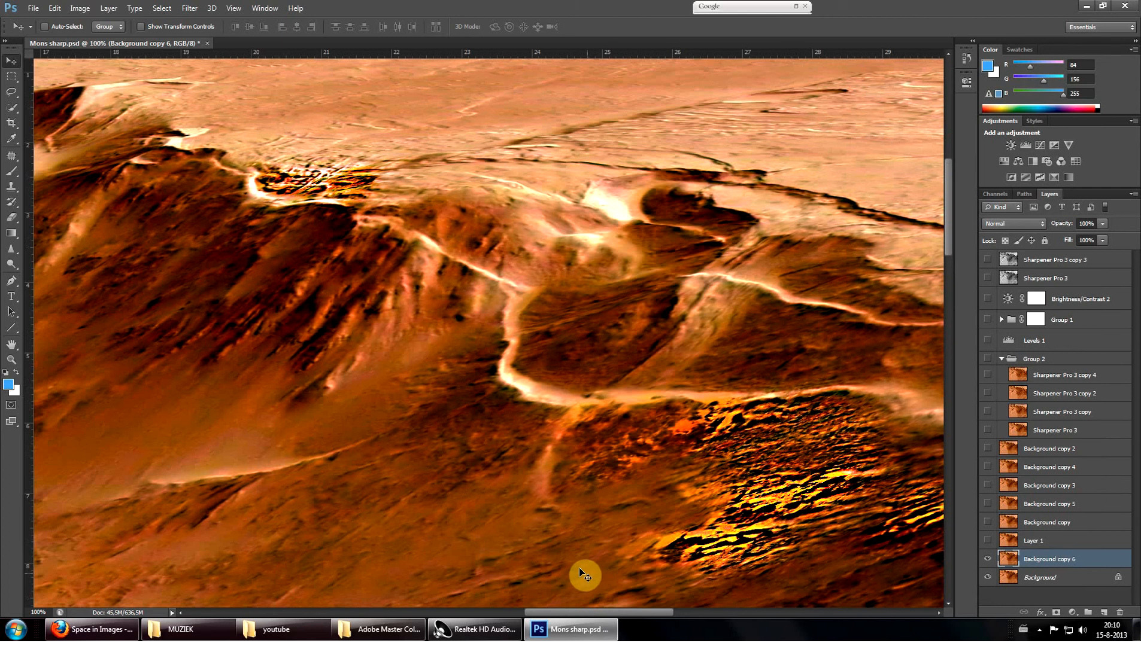
scroll(579, 573, up, 1)
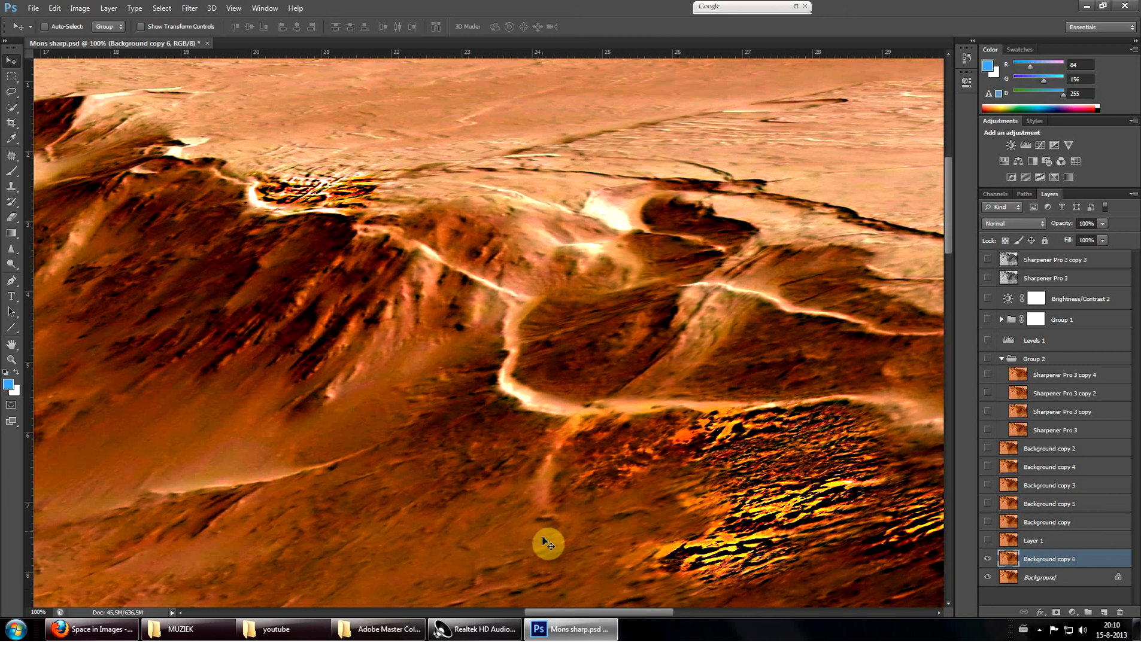
scroll(544, 543, down, 7)
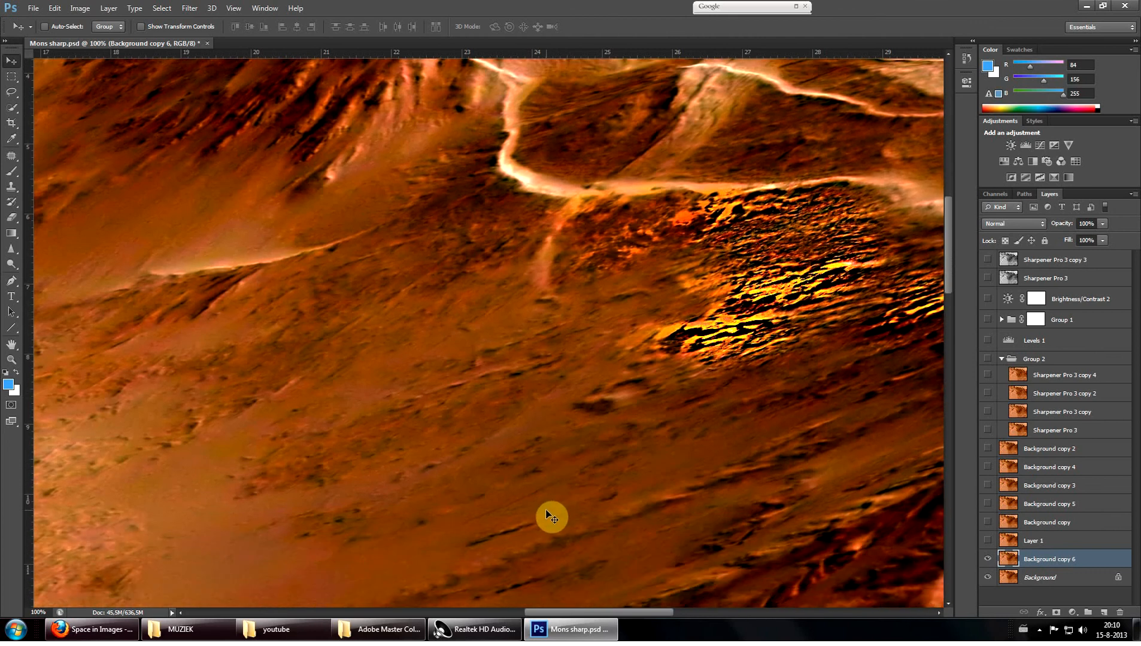